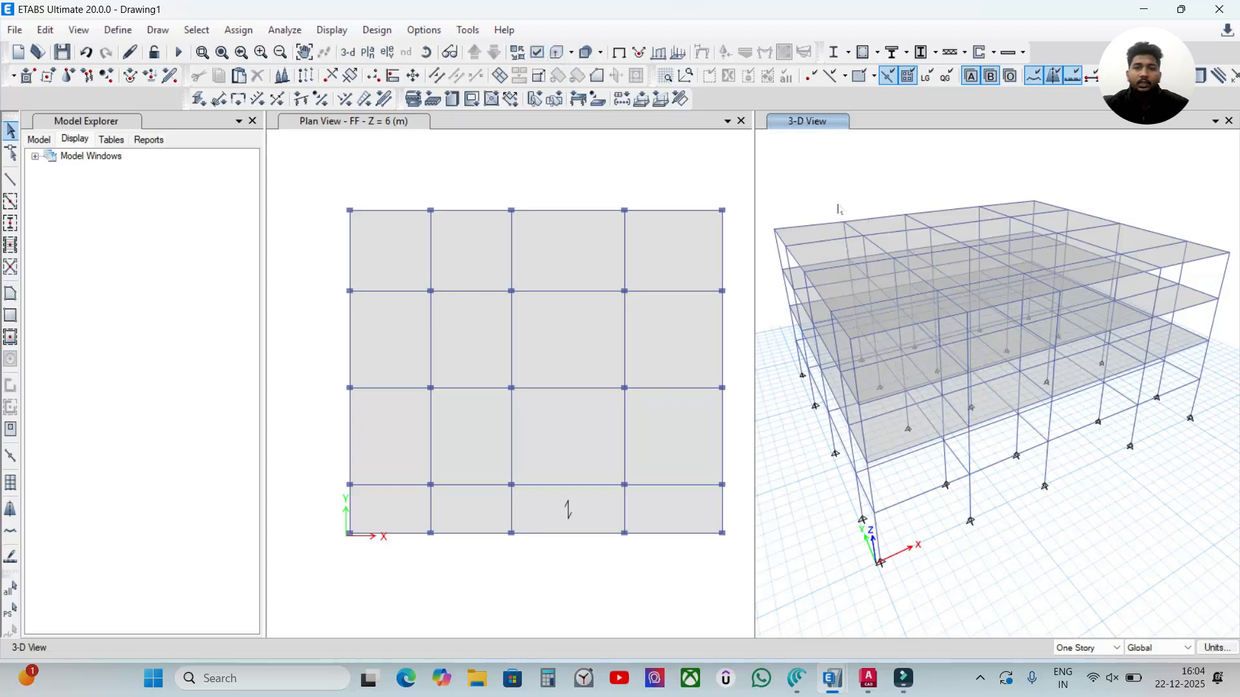
Preview the frame with extruded sections in the 3-D view, return to the line display and activate the plan view
click(559, 57)
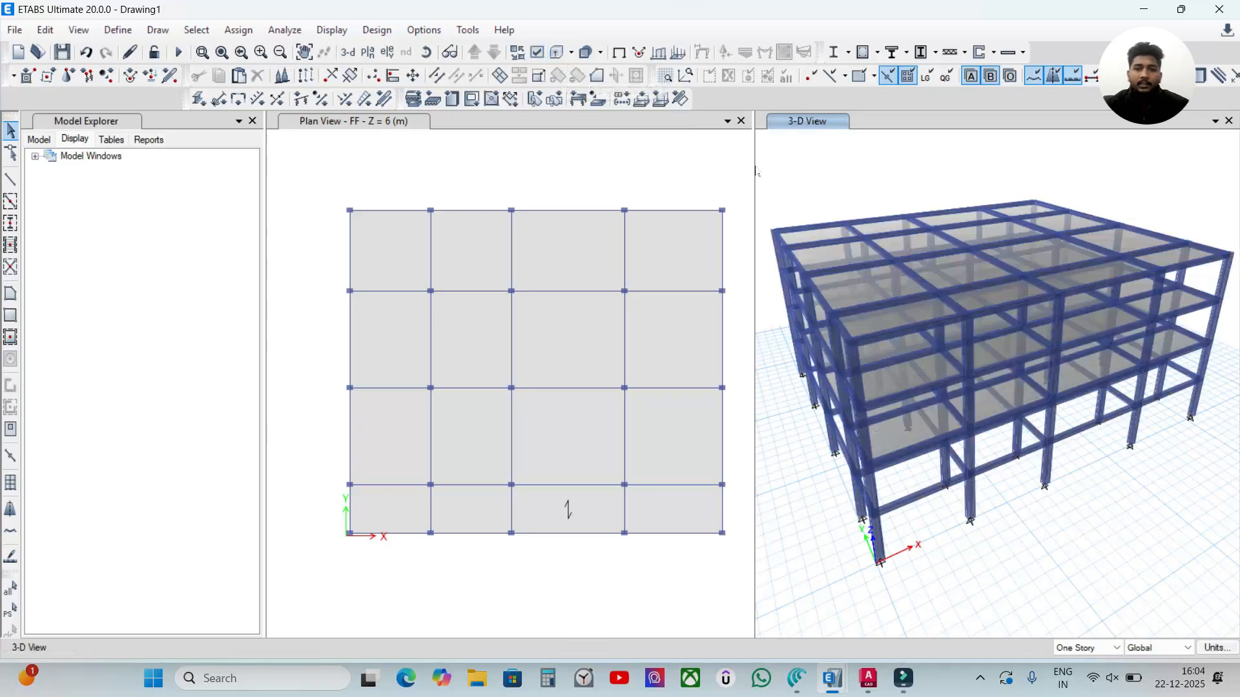
click(555, 58)
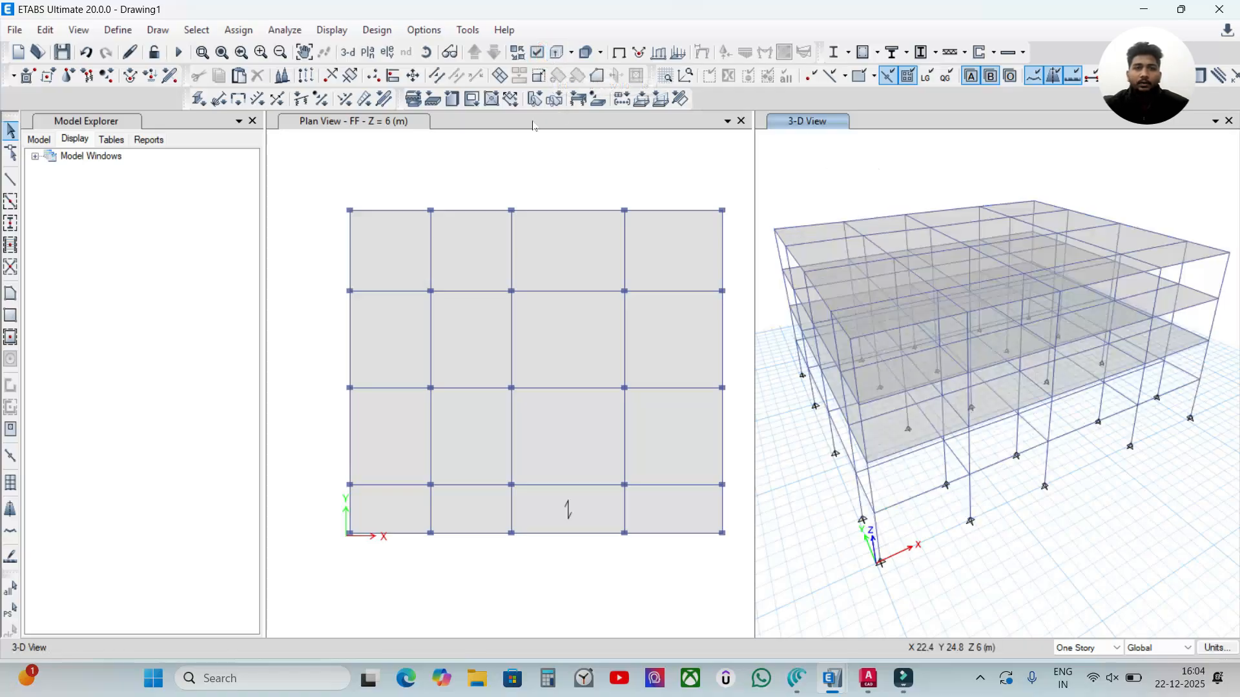
click(442, 133)
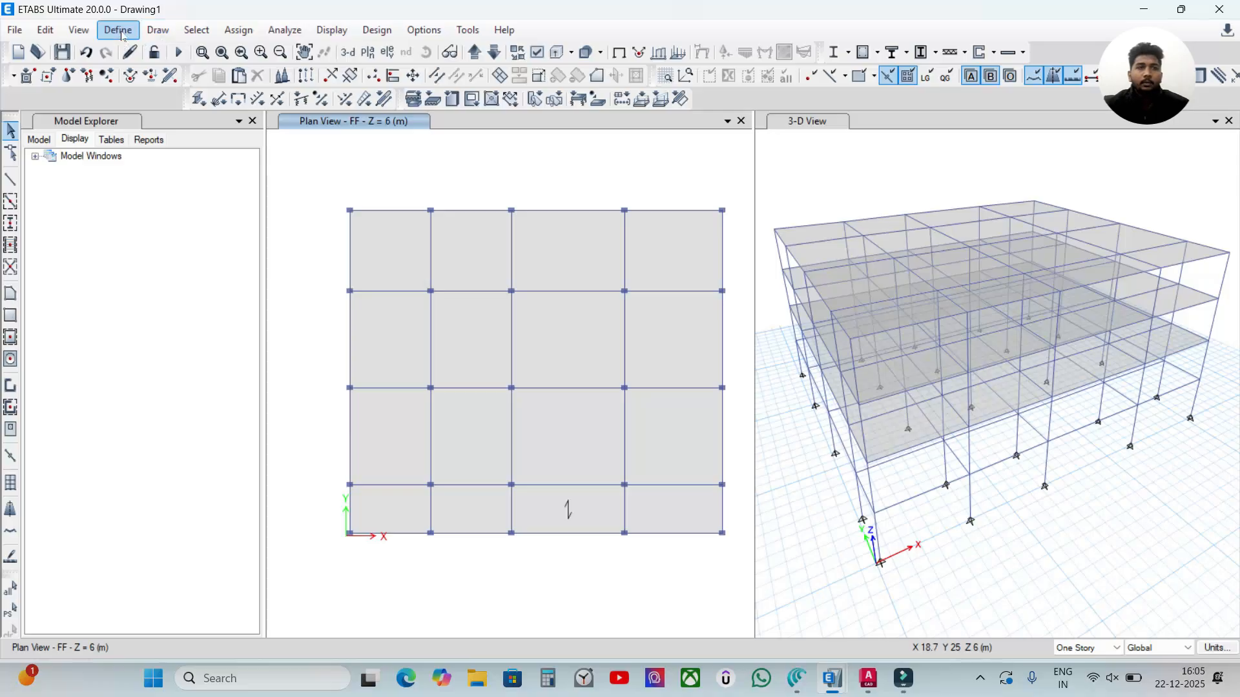
Add a load pattern named "Wall load" of type Super Dead
click(119, 31)
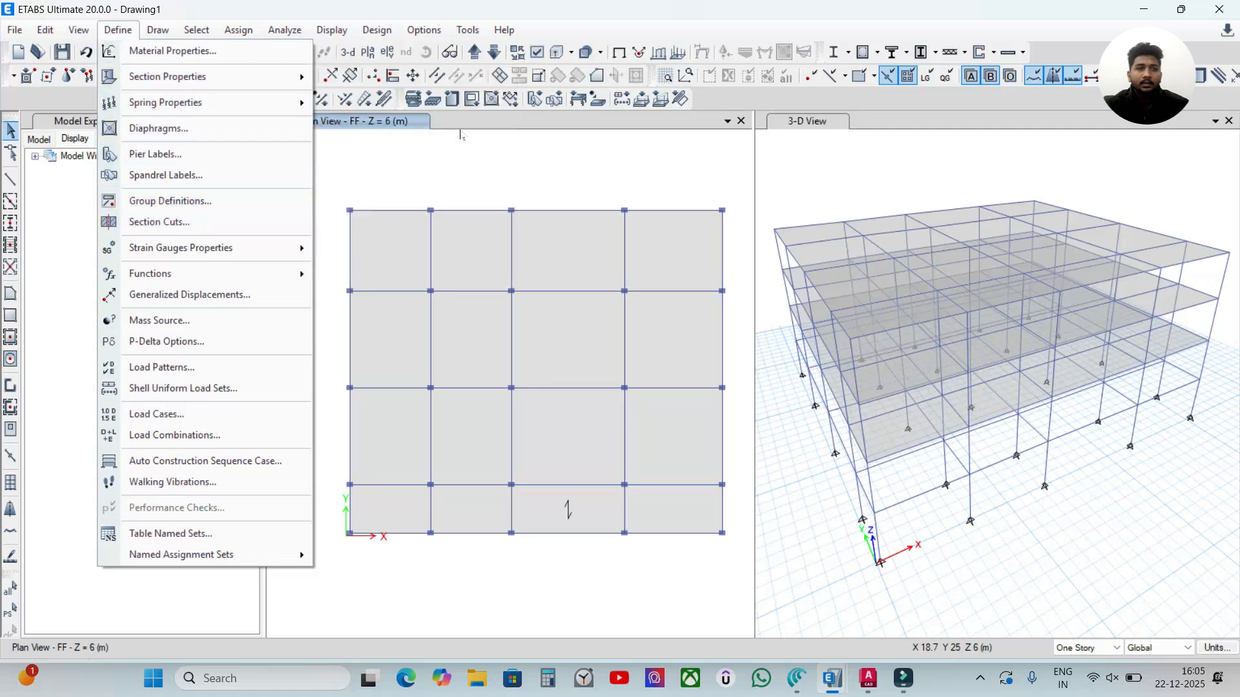
click(215, 368)
drag(496, 234, 496, 179)
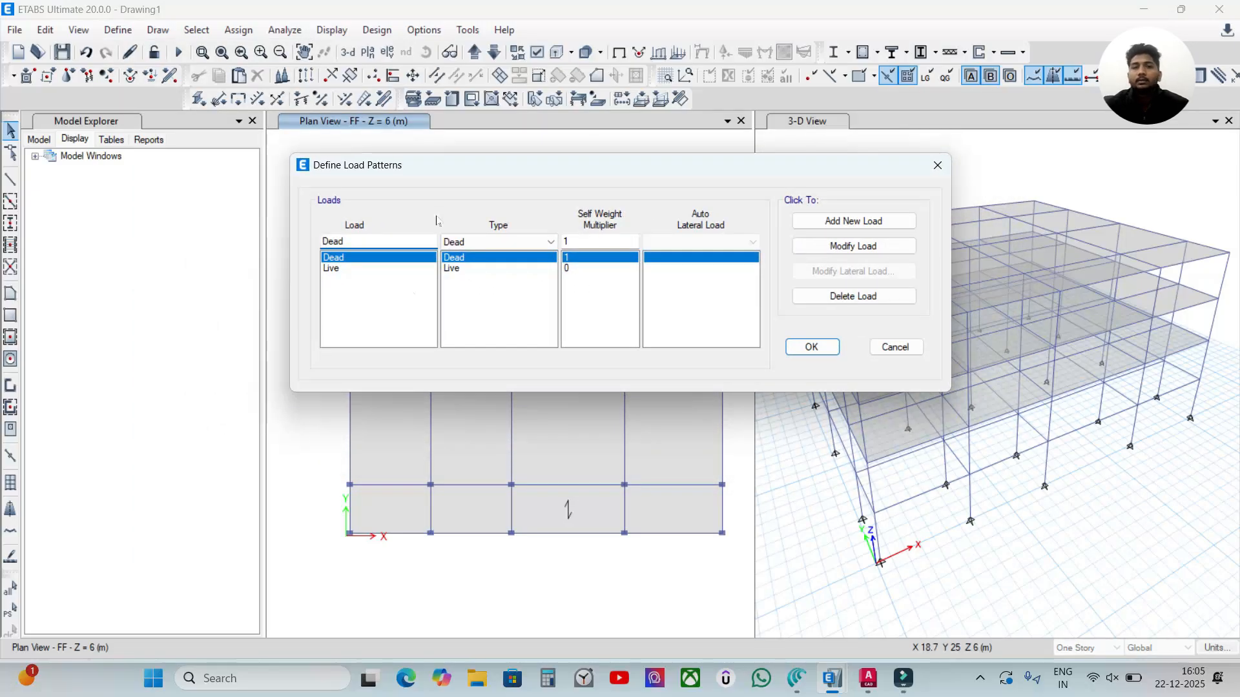
double_click(404, 241)
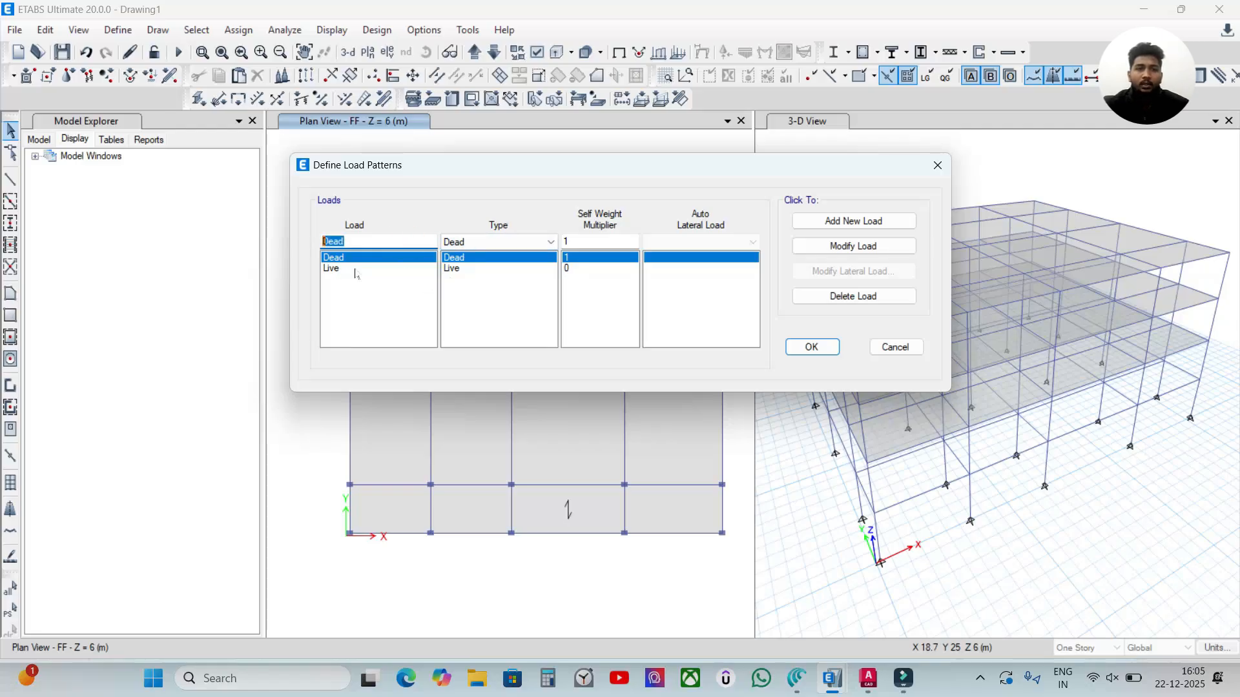
key(BackSpace)
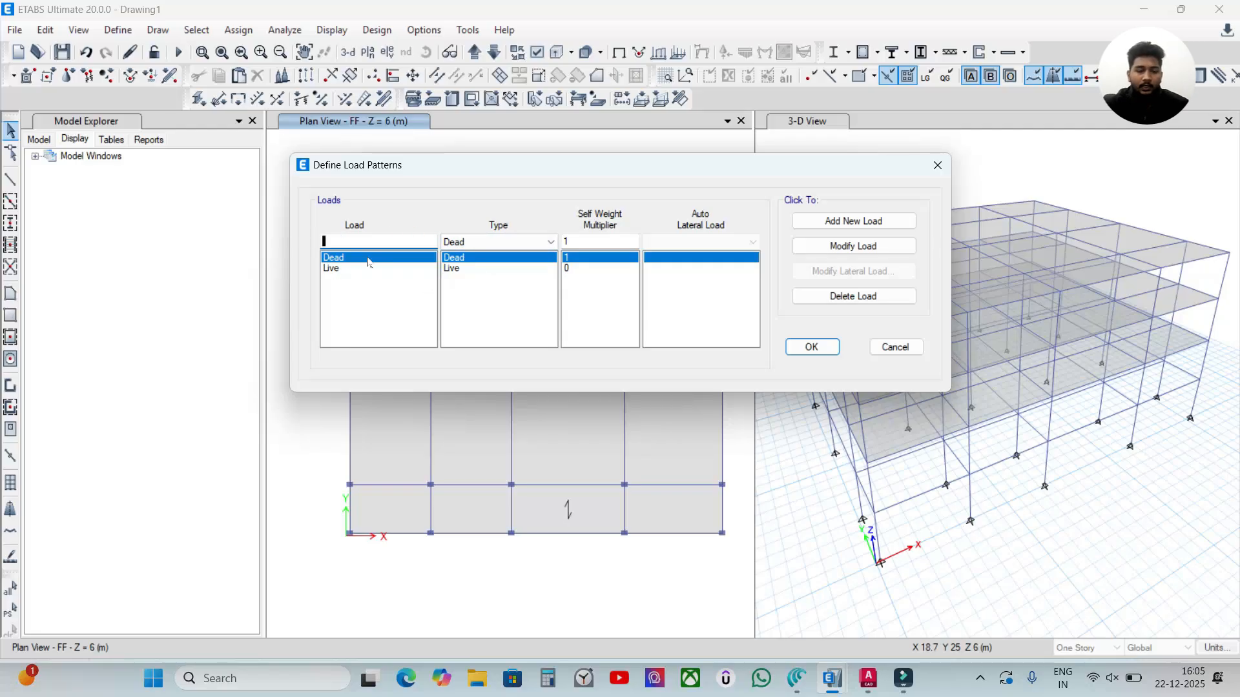
text(Wall load)
click(462, 240)
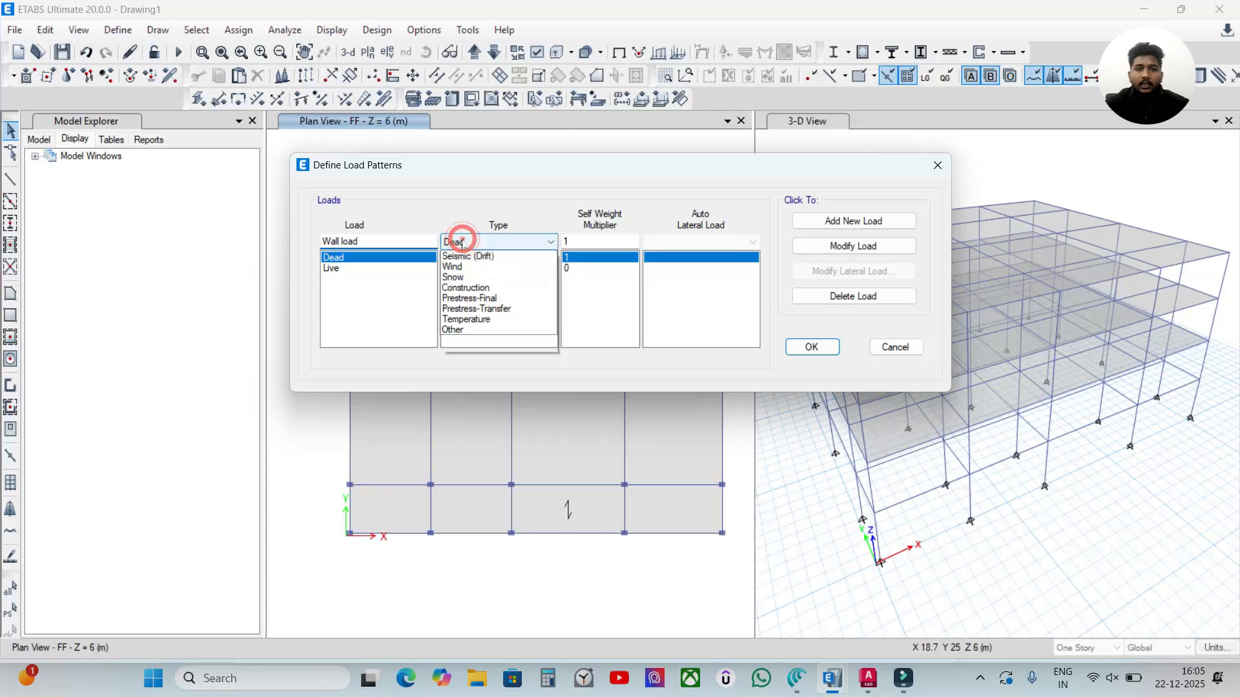
click(468, 263)
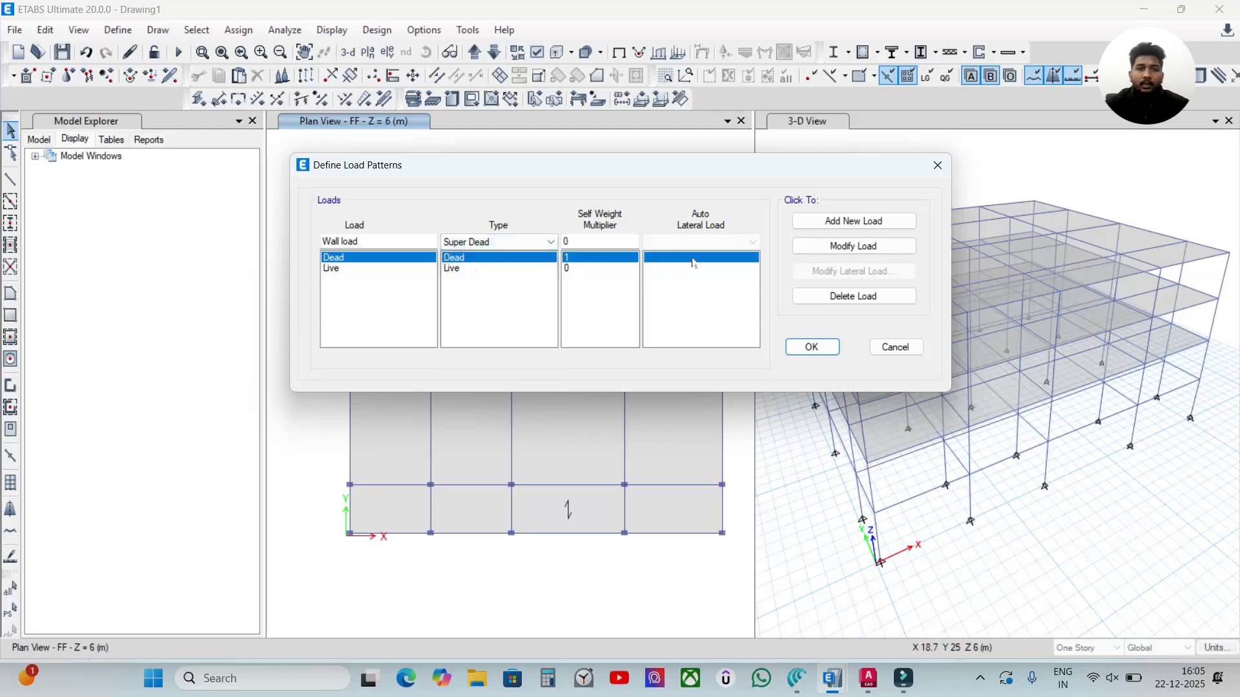
click(848, 223)
Add a Super Dead load pattern named "FF &CP load" and accept the load pattern definitions
key(BackSpace)
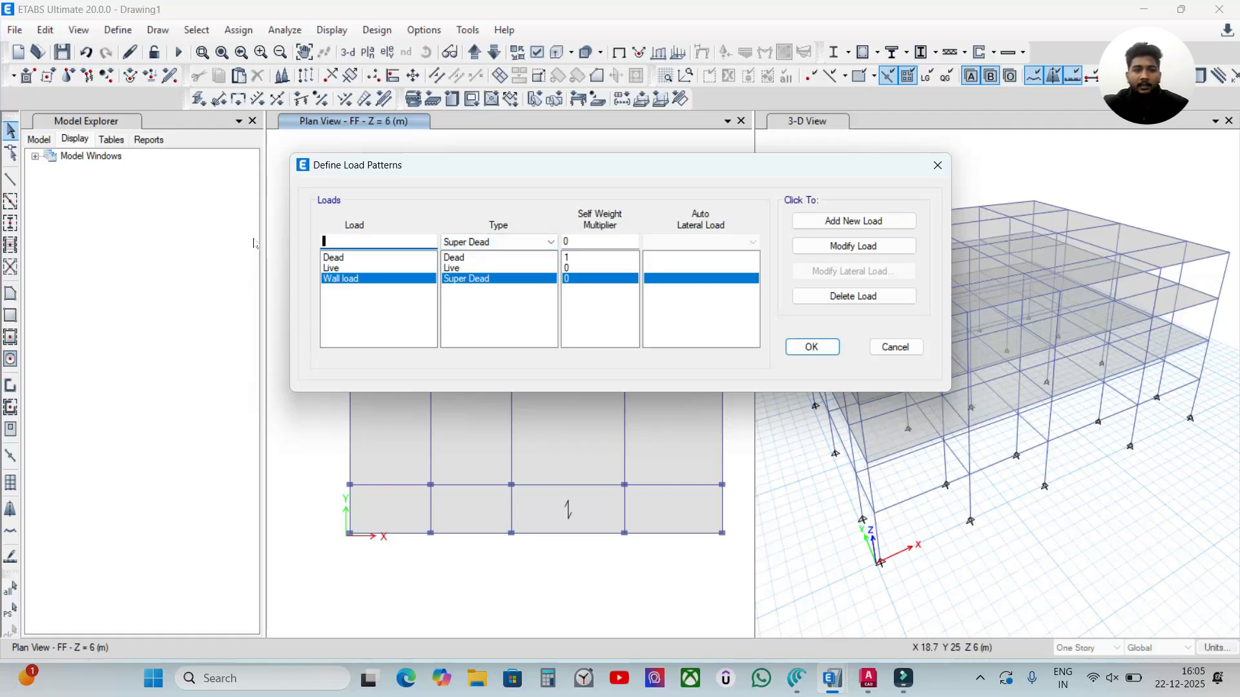
text(FF)
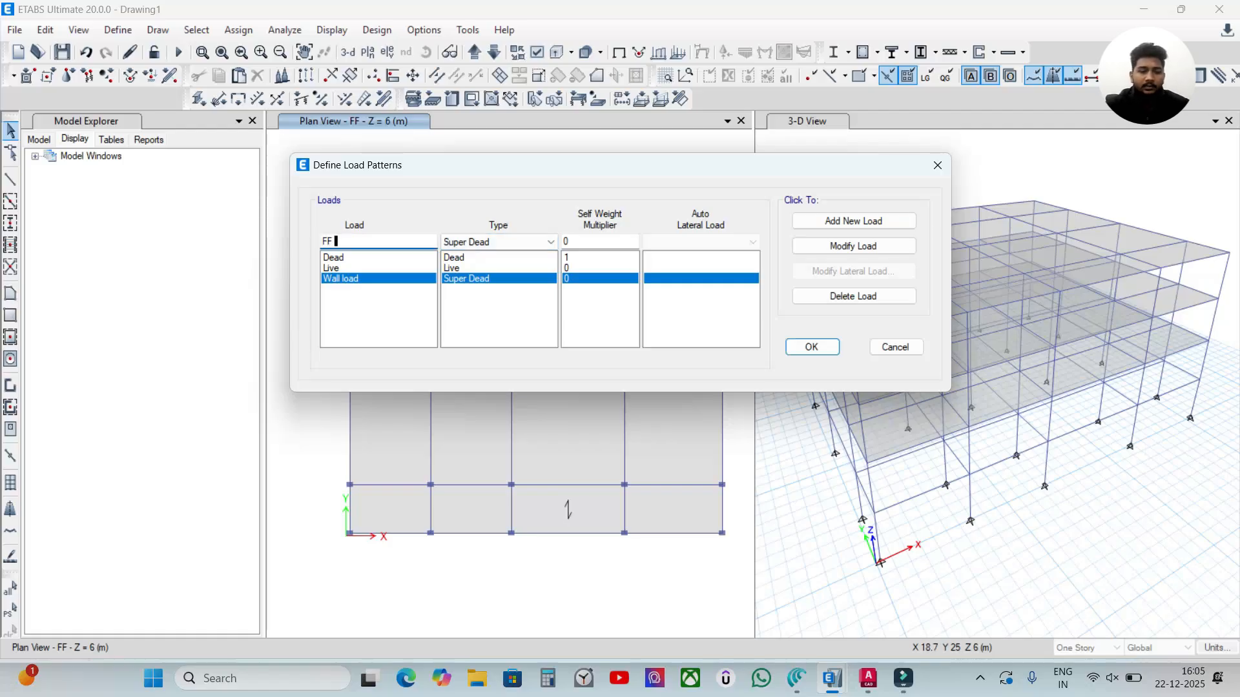
text( &CP)
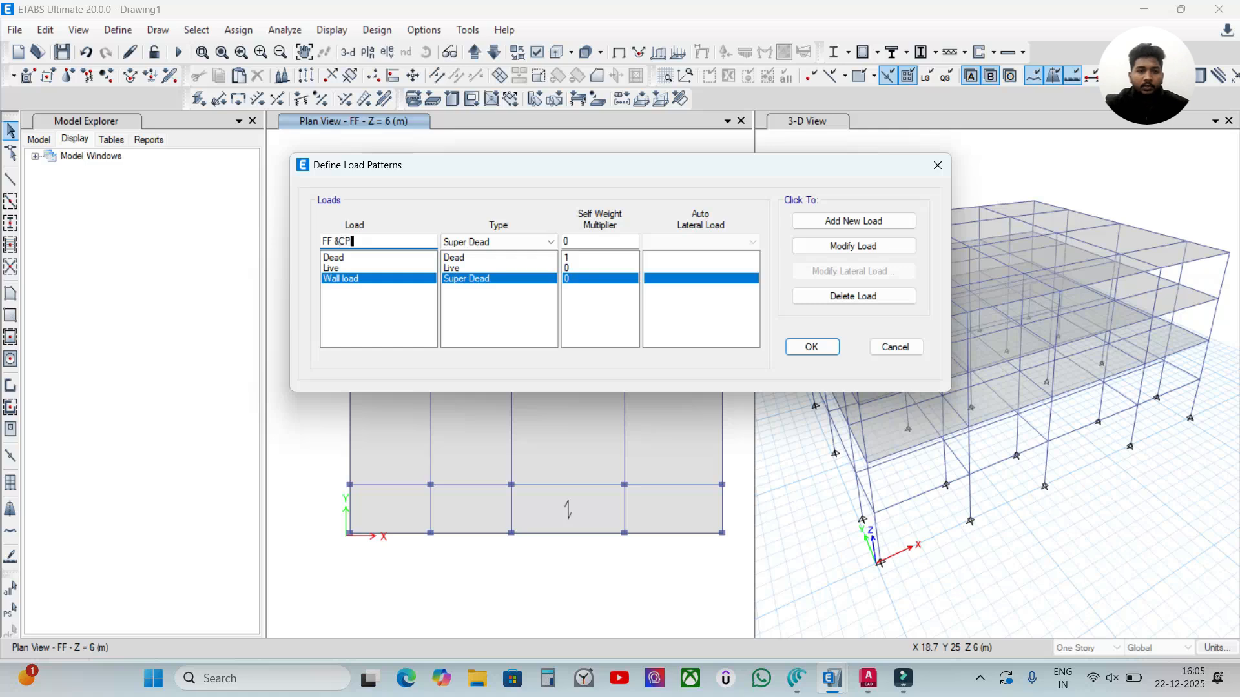
text( load)
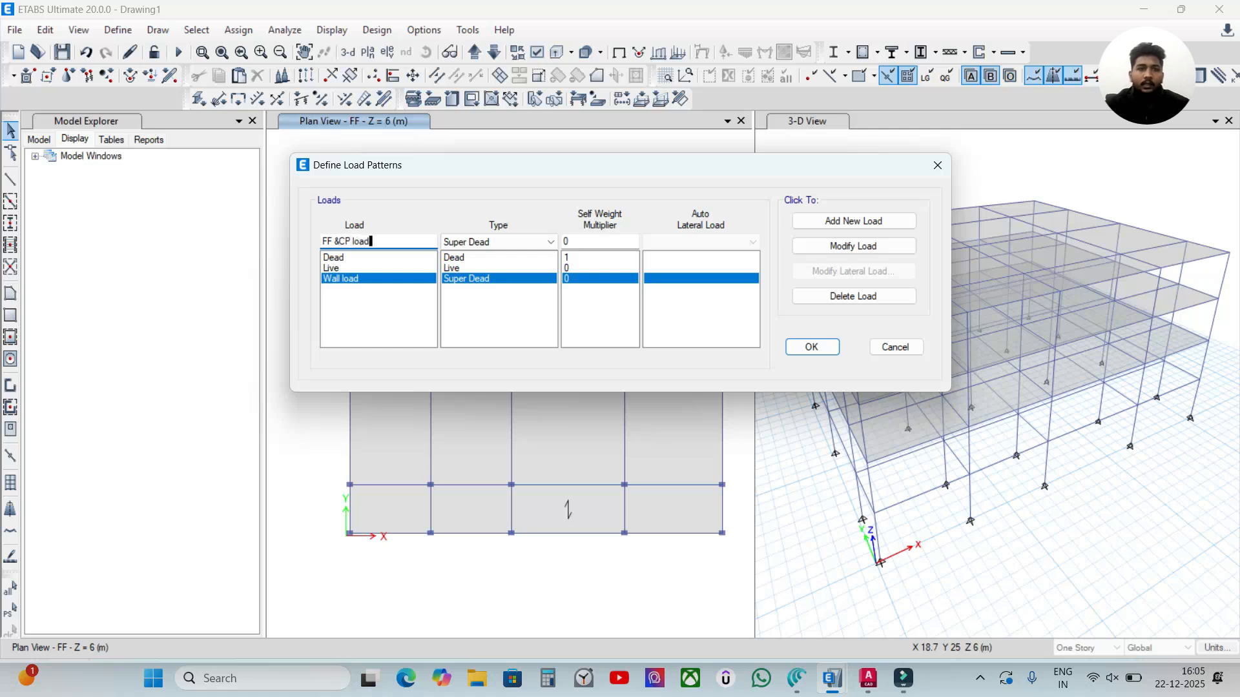
click(845, 222)
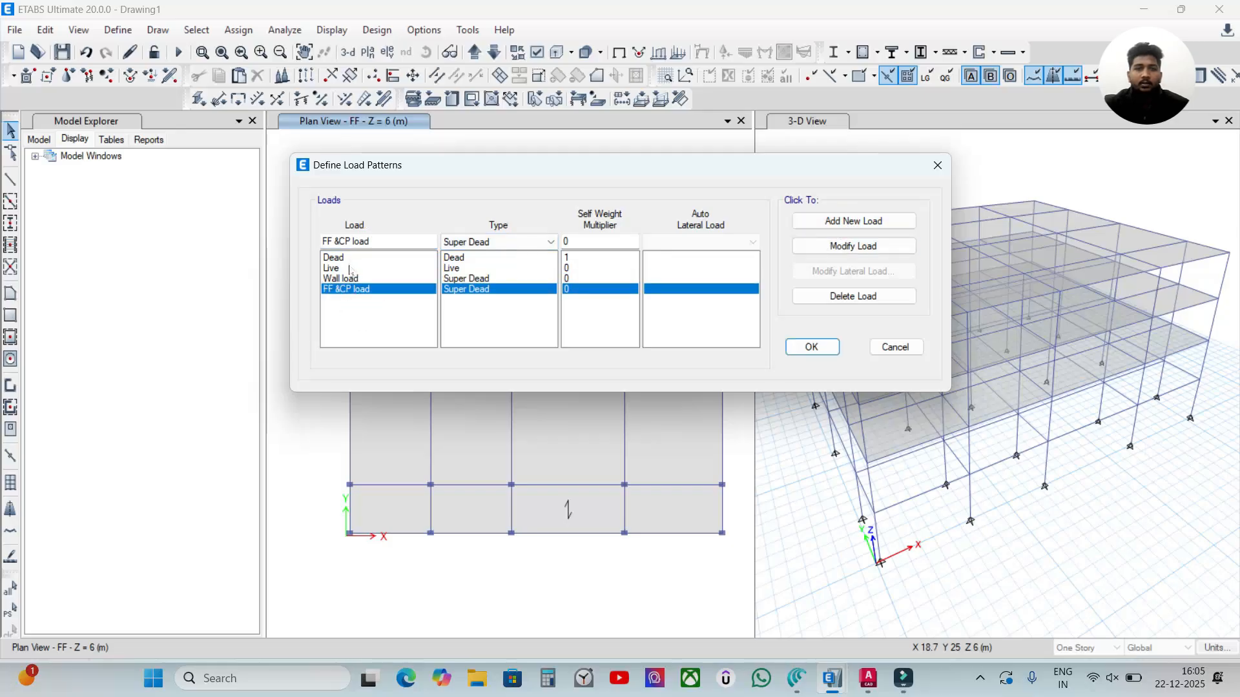
click(813, 348)
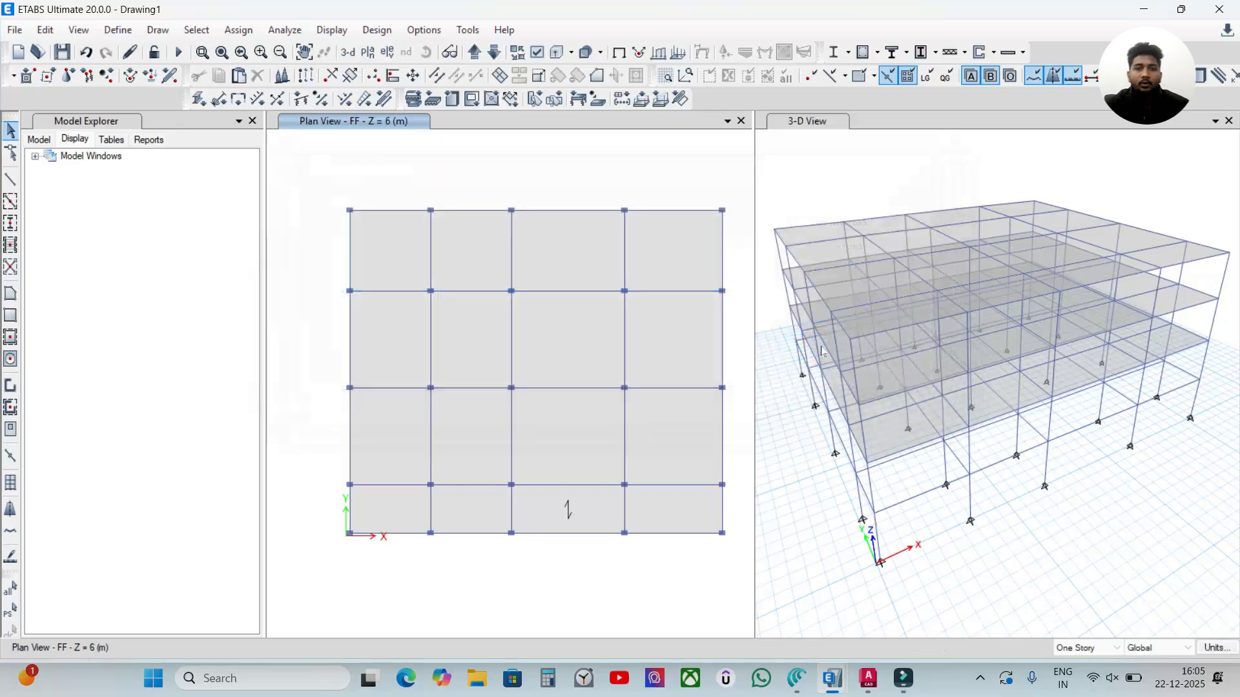
click(117, 30)
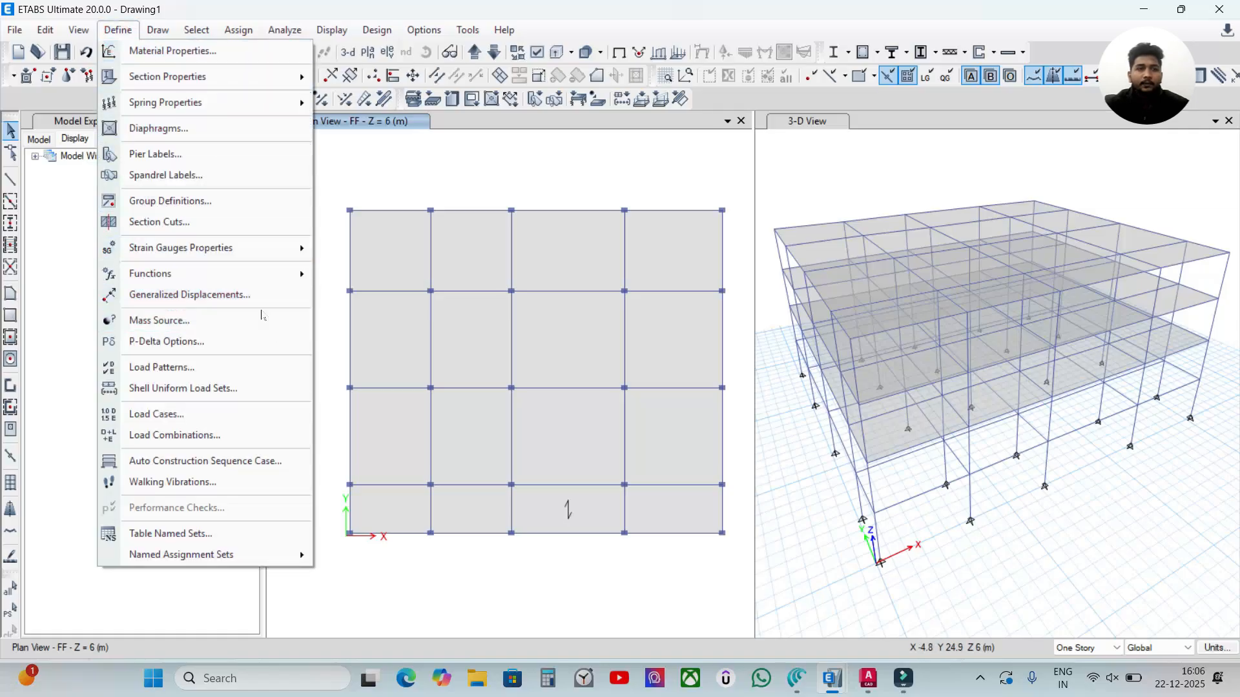
click(208, 434)
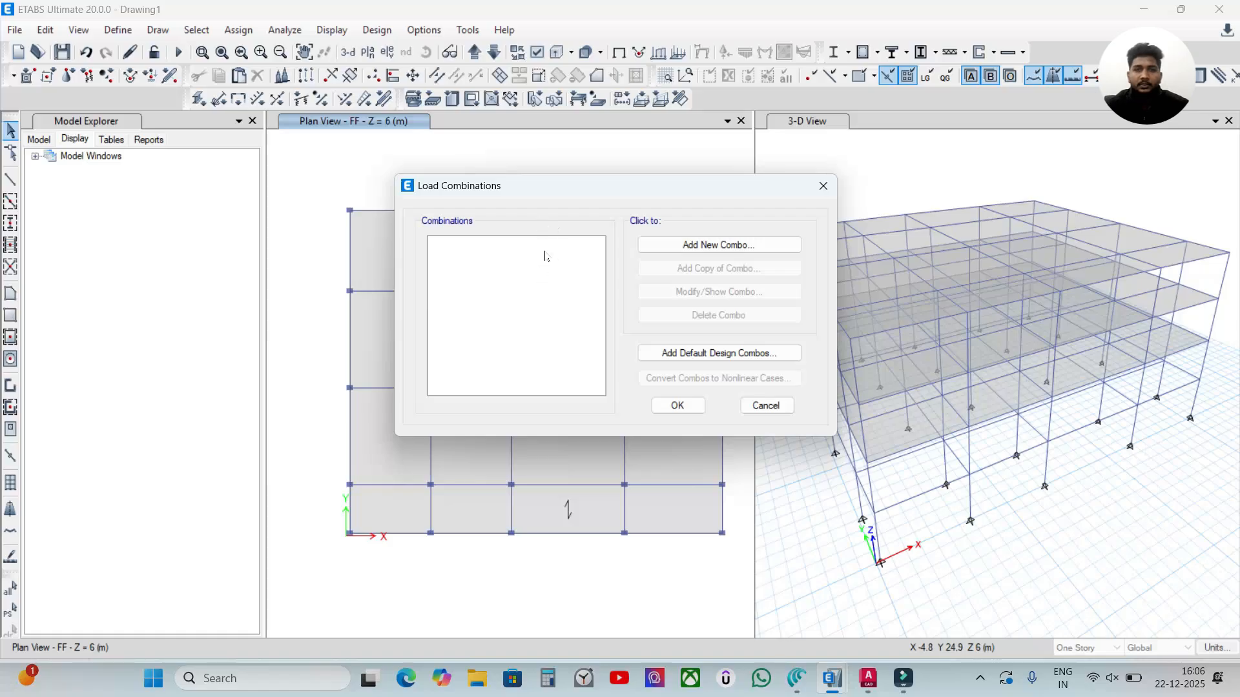
click(678, 246)
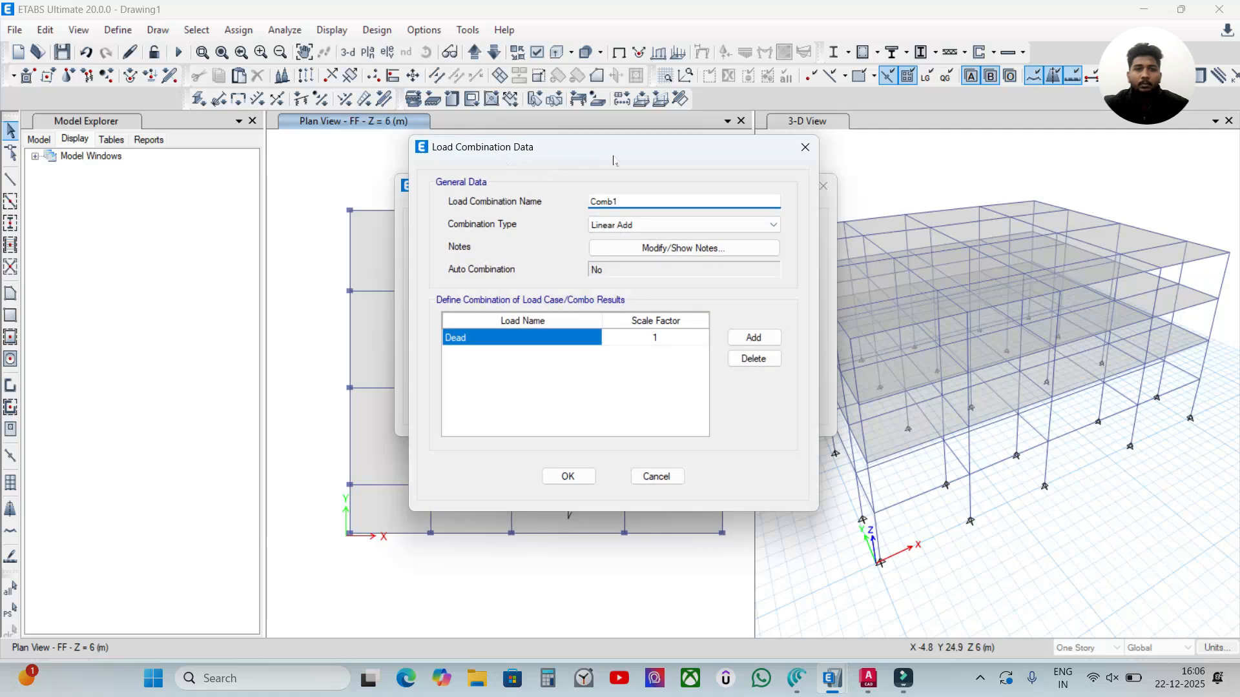
click(804, 148)
click(767, 405)
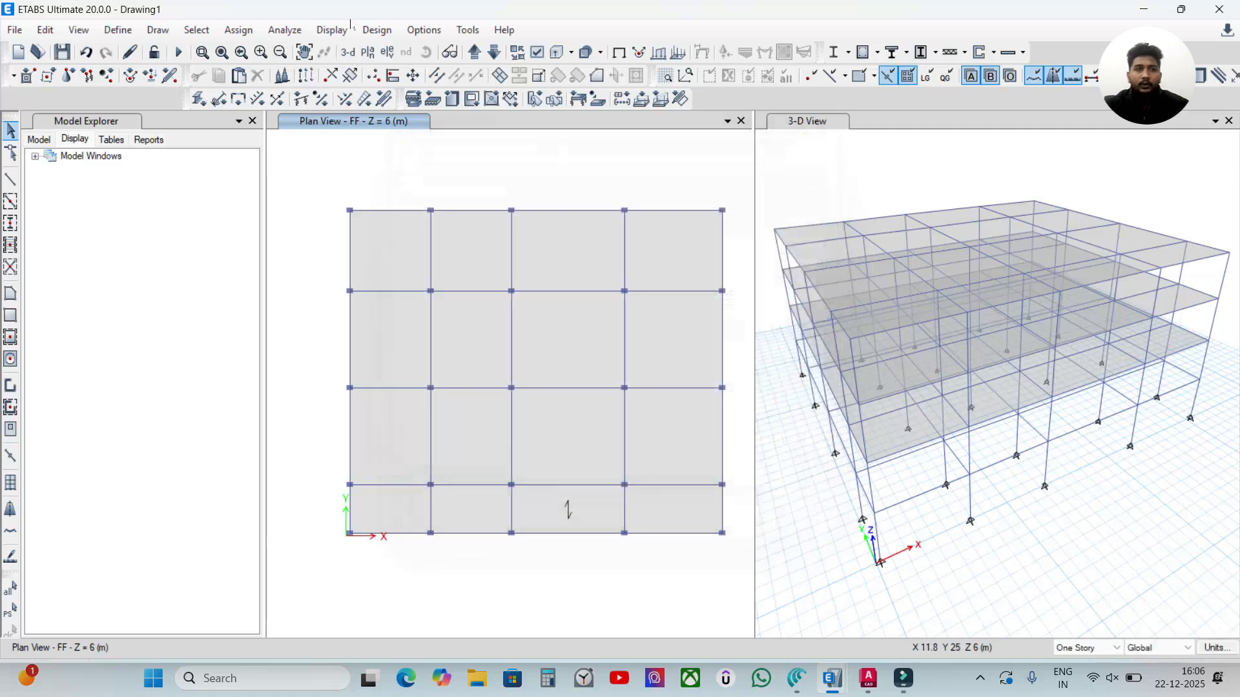
Start a new load combination named "DL+LL" and add three more load rows to it
click(117, 30)
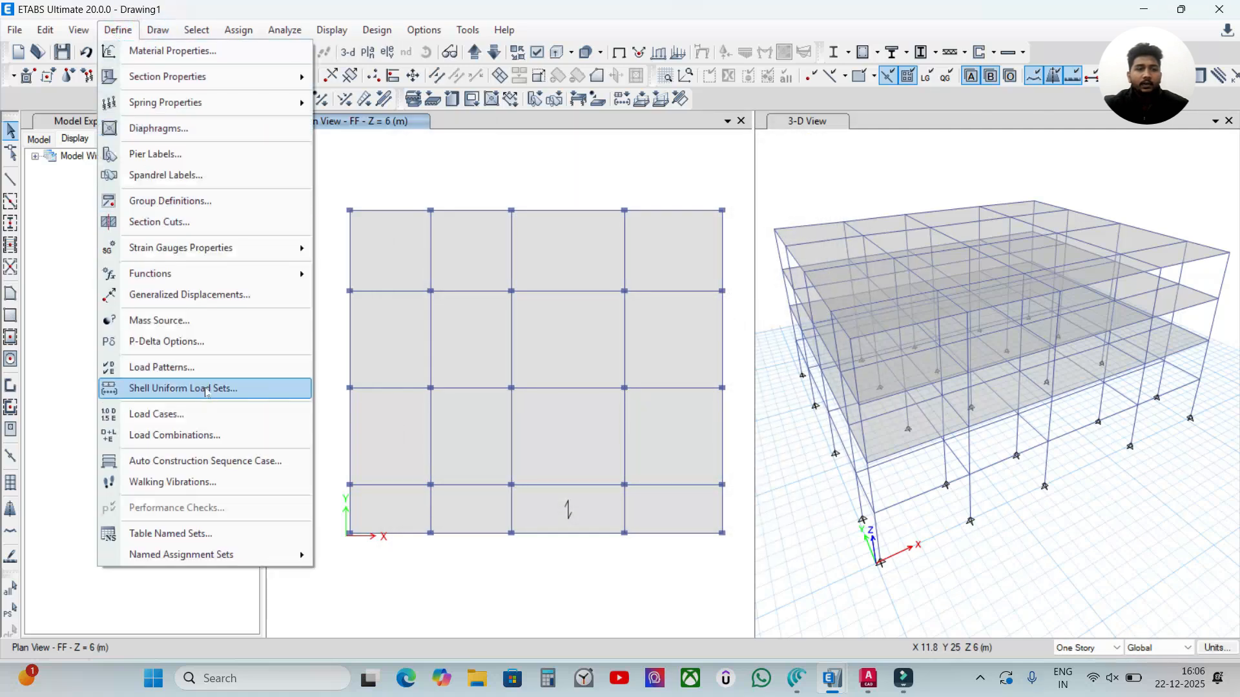
click(206, 434)
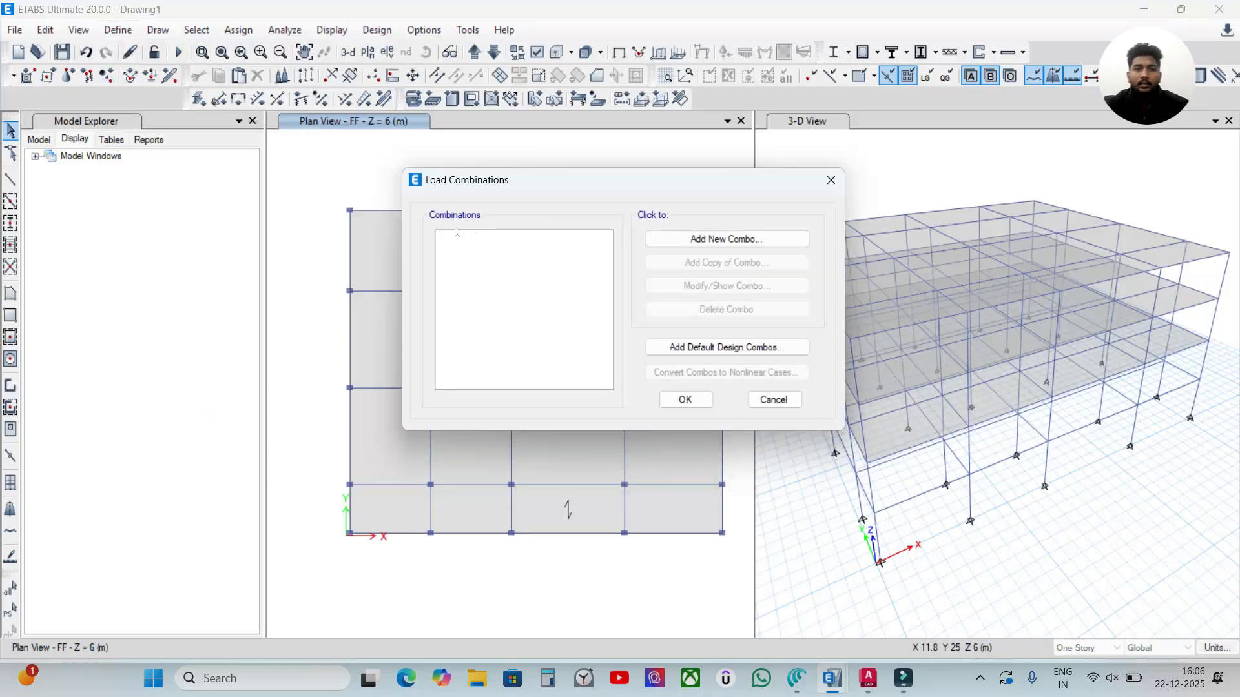
click(691, 242)
drag(647, 203, 497, 204)
key(BackSpace)
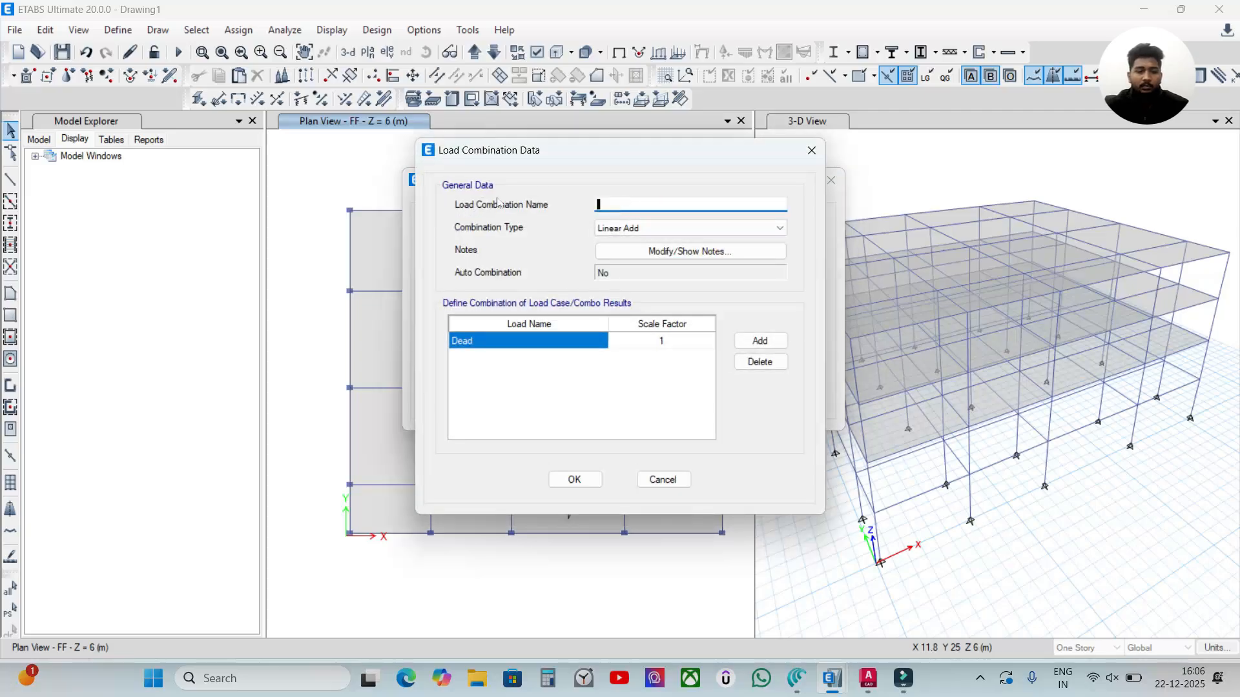
text(DL+LL)
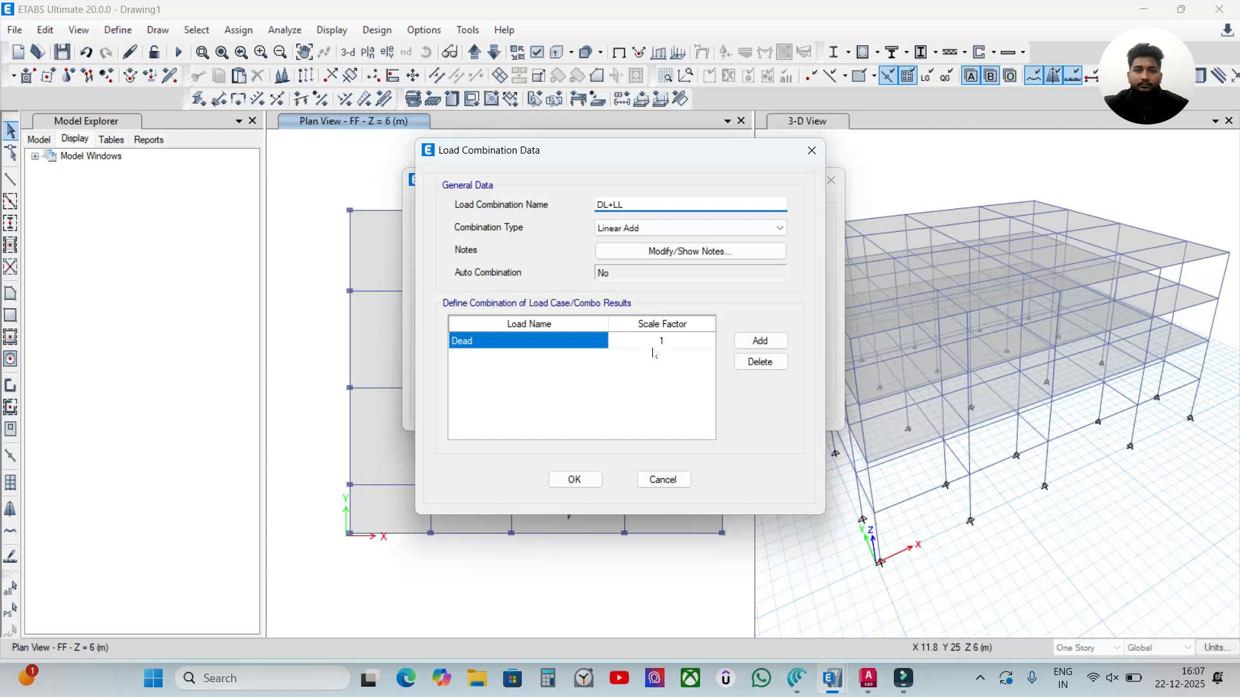
click(759, 340)
click(758, 341)
click(758, 341)
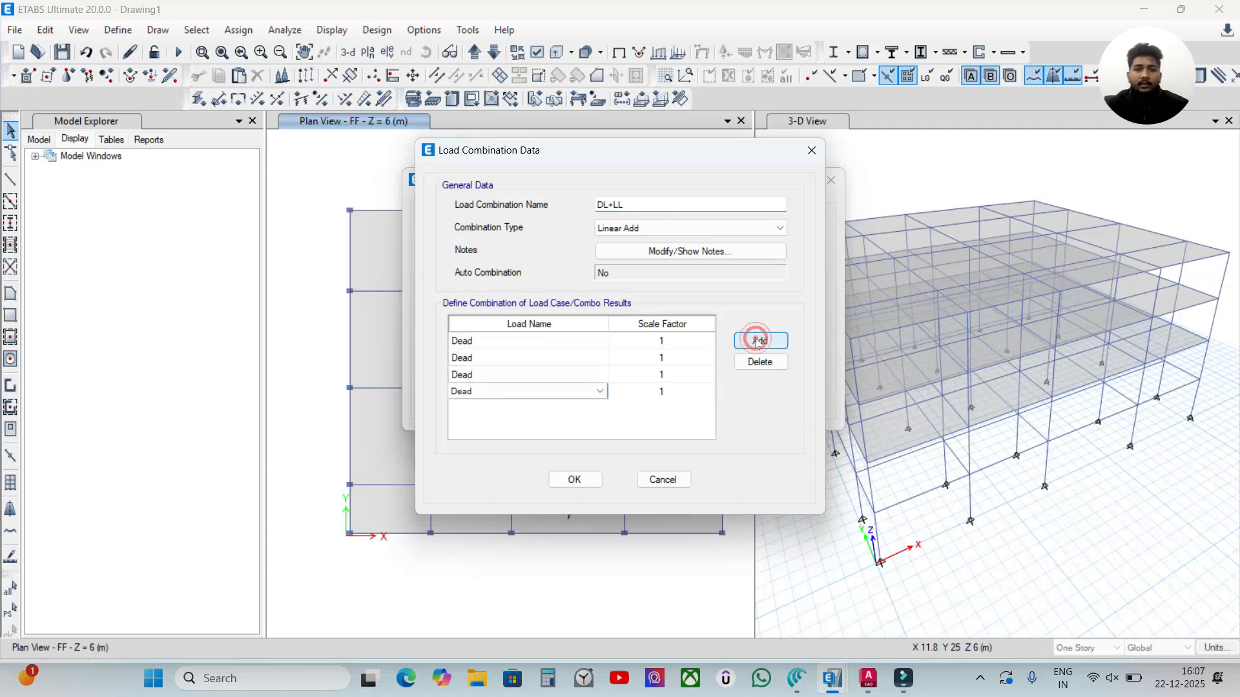
Assign Live, Wall load and FF &CP load to the three added rows and accept the DL+LL combination
click(592, 356)
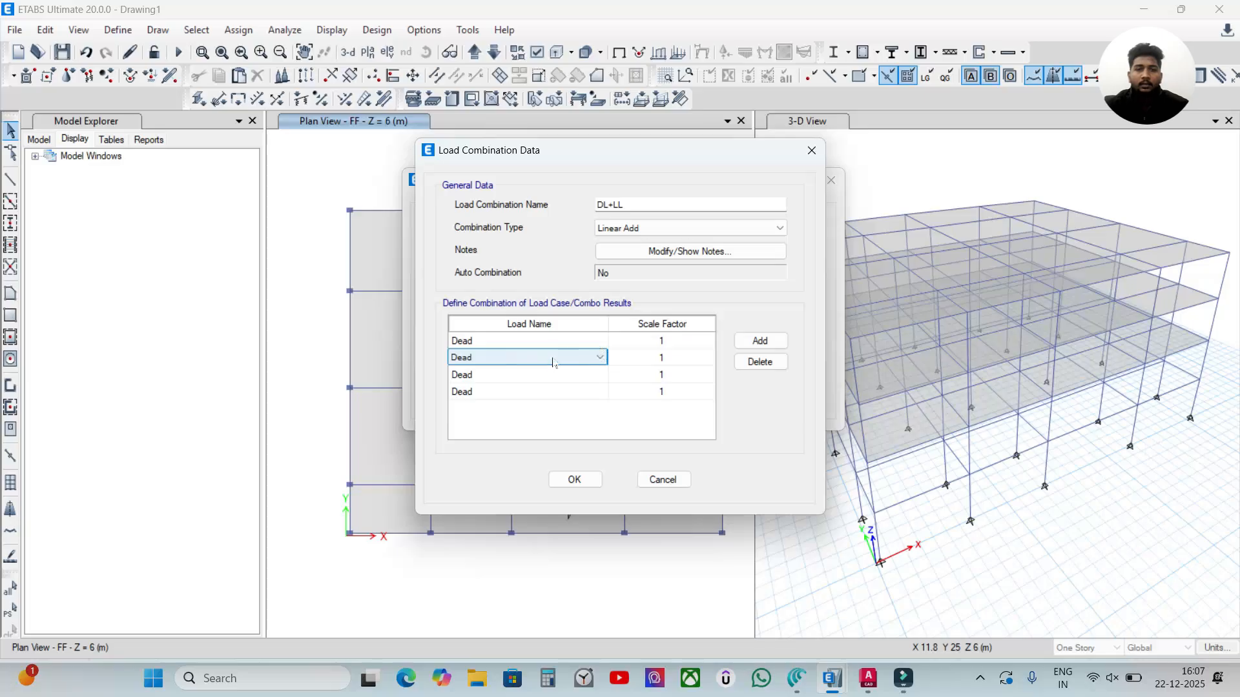
click(600, 357)
click(564, 381)
click(566, 381)
click(600, 375)
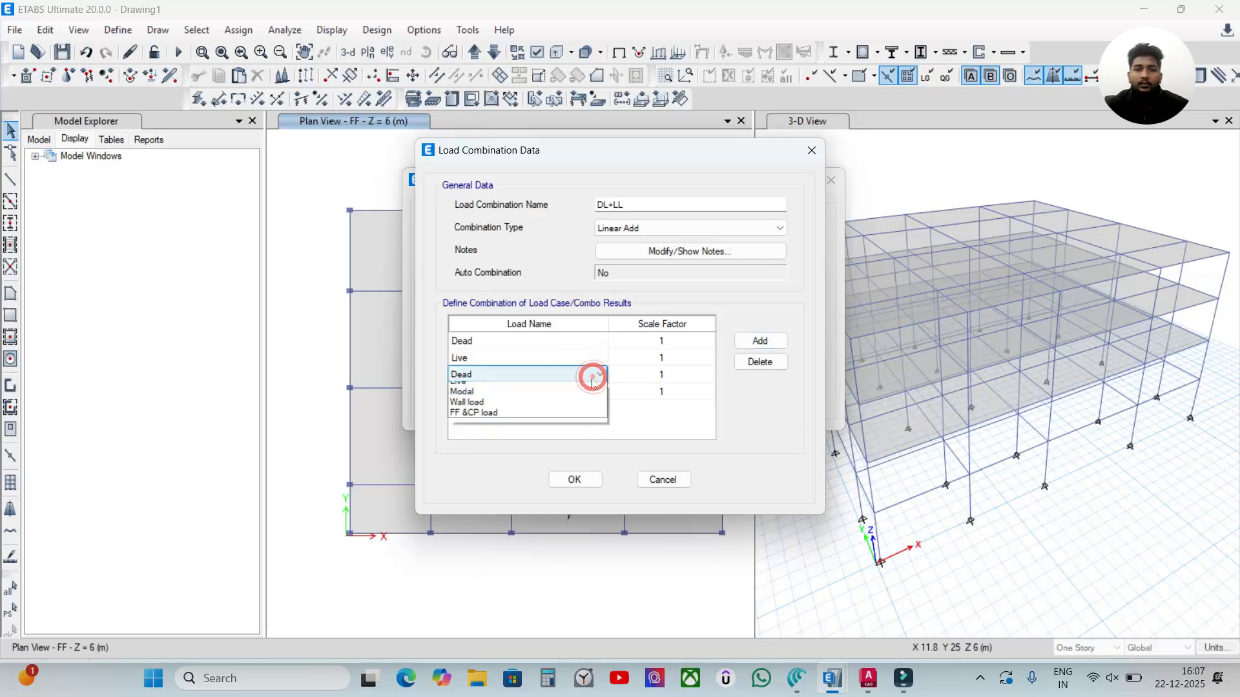
click(515, 416)
click(581, 395)
click(600, 390)
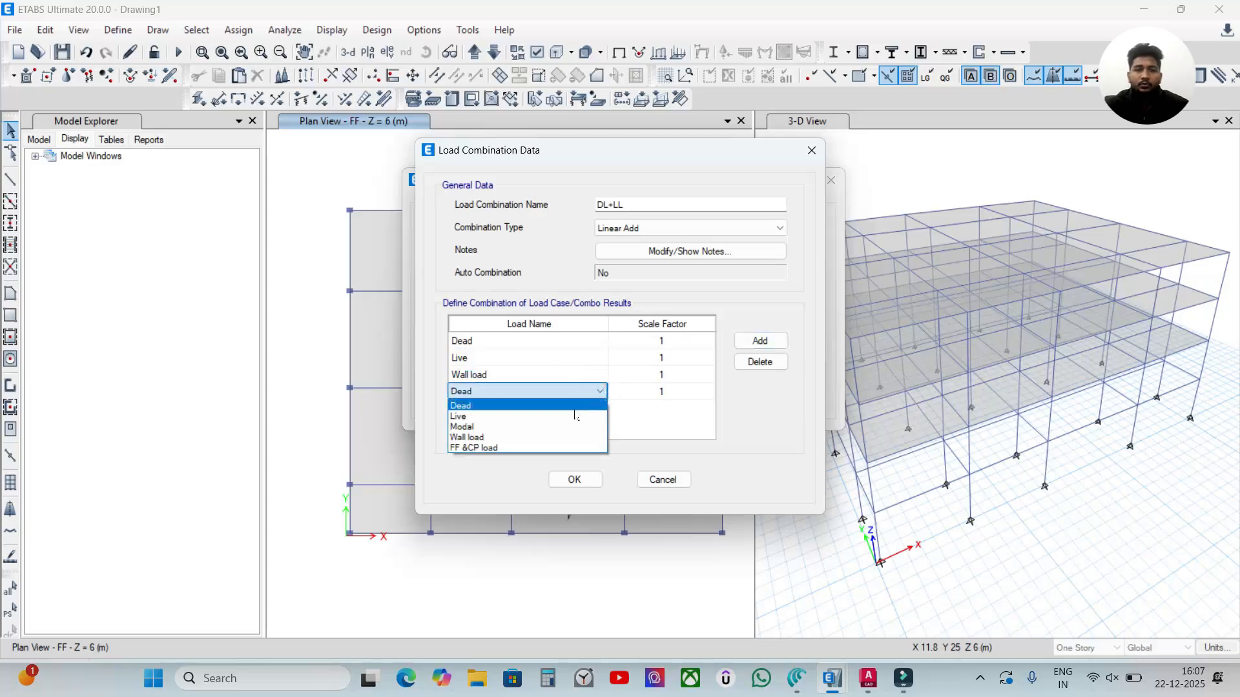
click(529, 451)
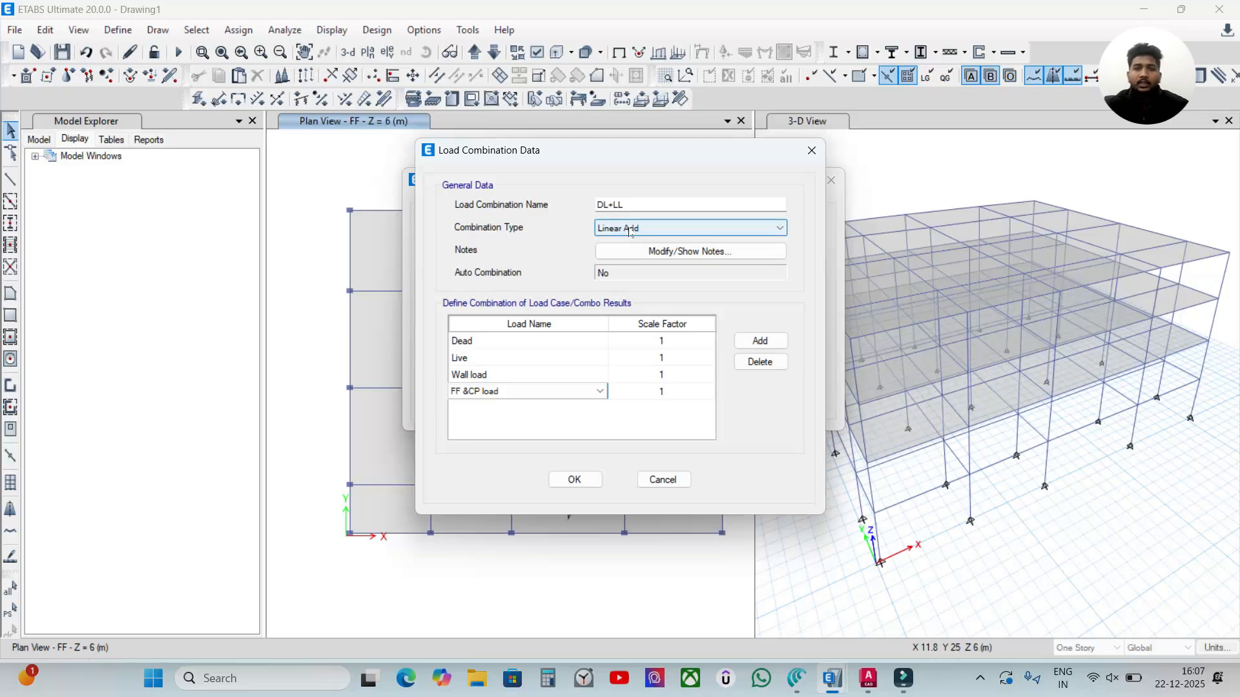
click(591, 479)
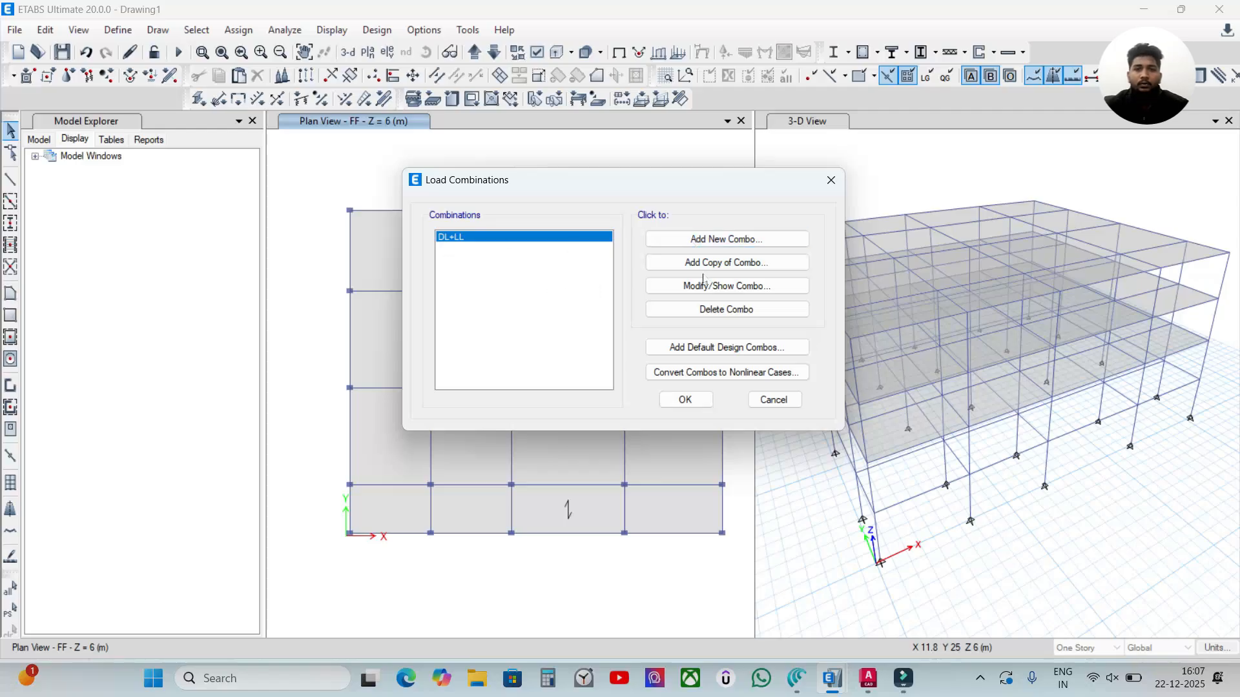
Make a copy of the DL+LL combination and name it "1.5 (DL+LL)"
click(712, 244)
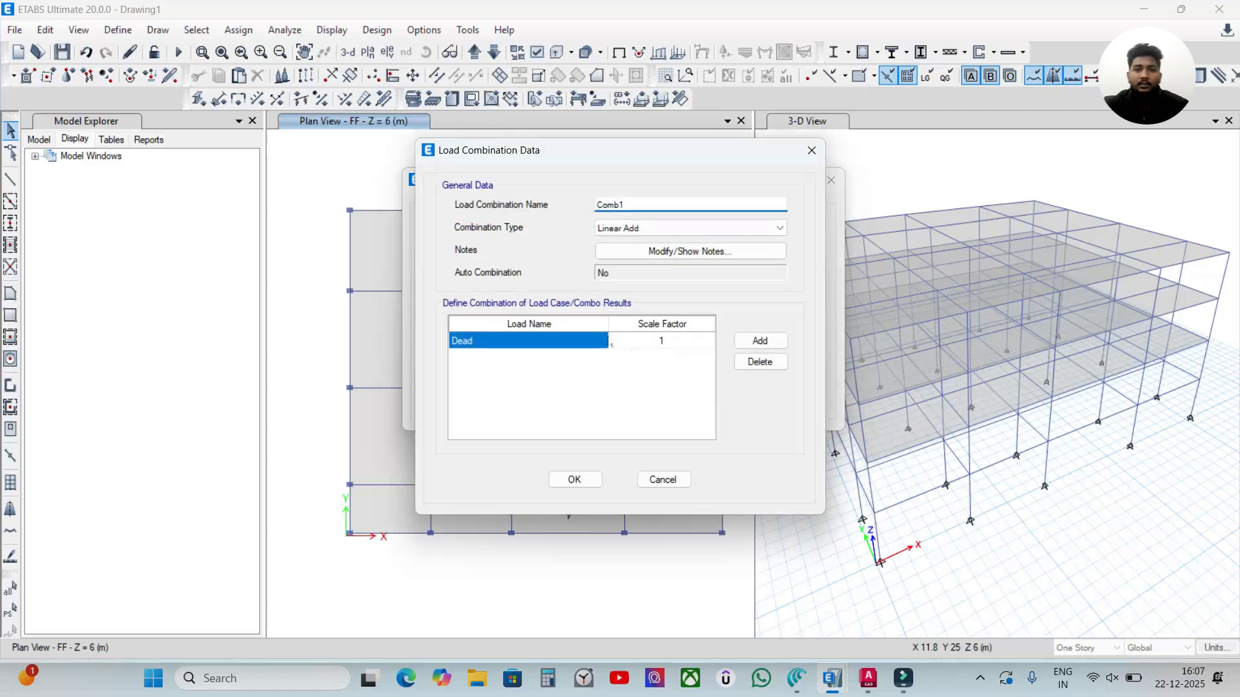
click(812, 150)
click(526, 238)
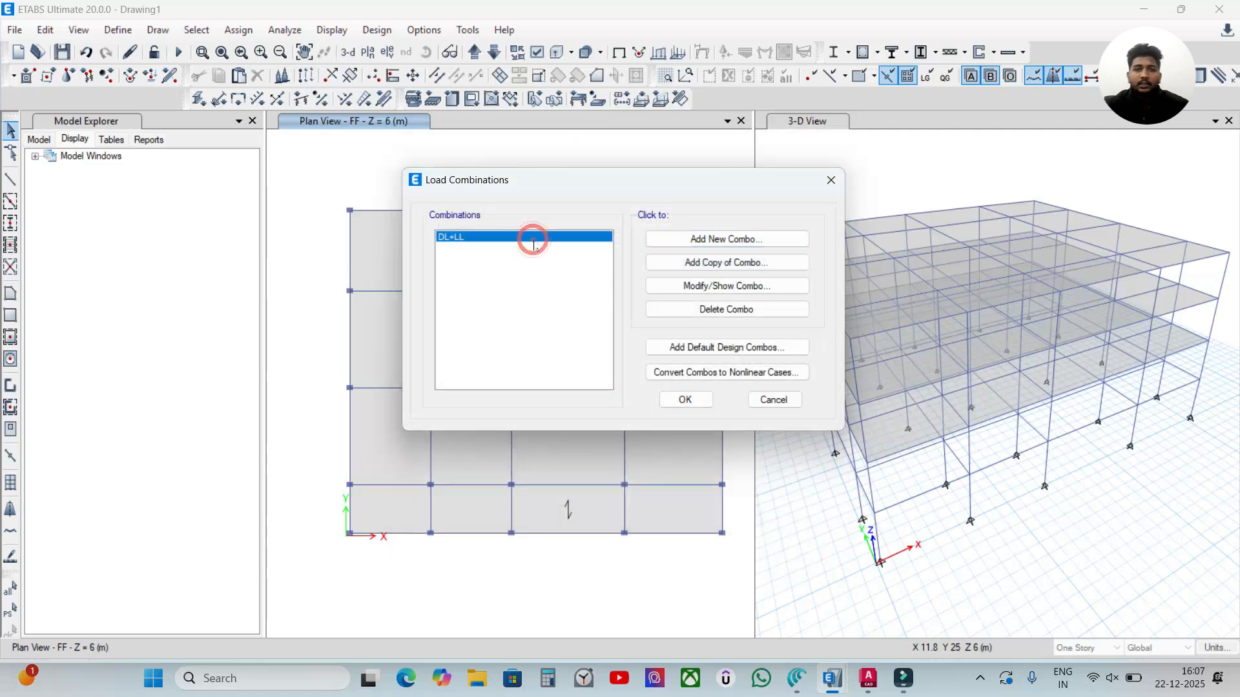
click(676, 262)
click(675, 208)
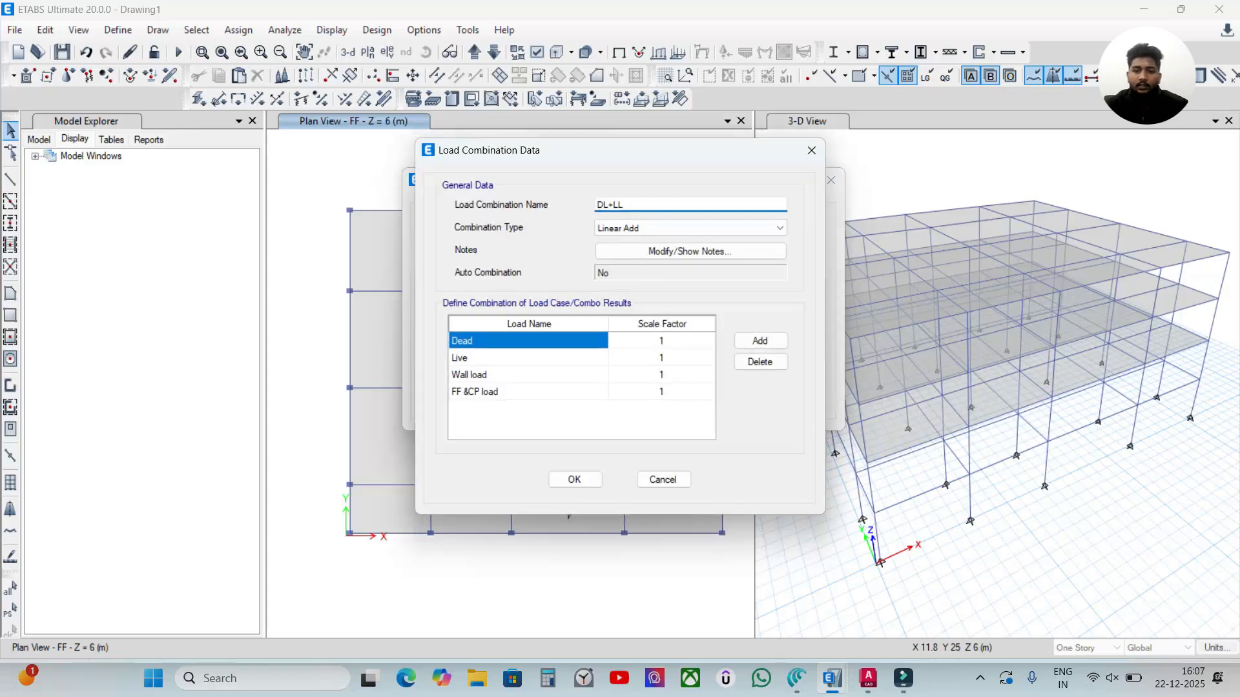
text())
key(Left)
key(Left)
key(Left)
key(Left)
key(Left)
key(Left)
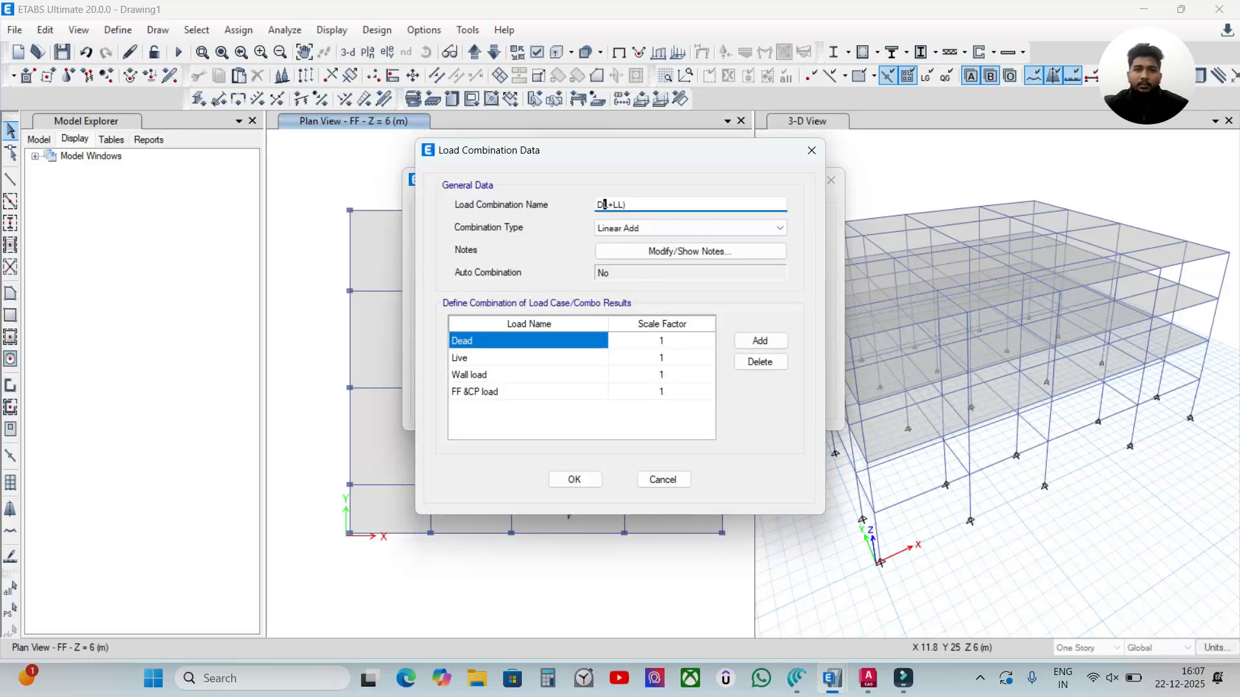
text(()
key(Left)
text(1.5)
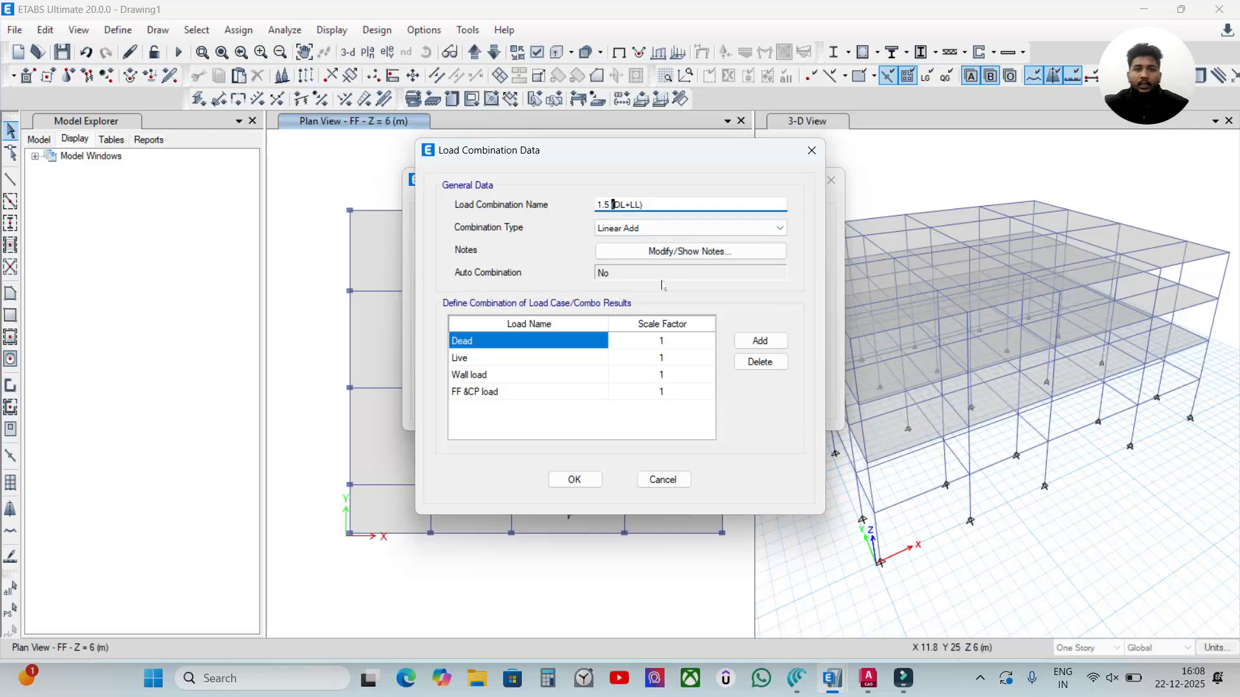
Set the scale factors of Dead, Live, Wall load and FF &CP load to 1.5 and accept the 1.5 (DL+LL) combination
click(665, 340)
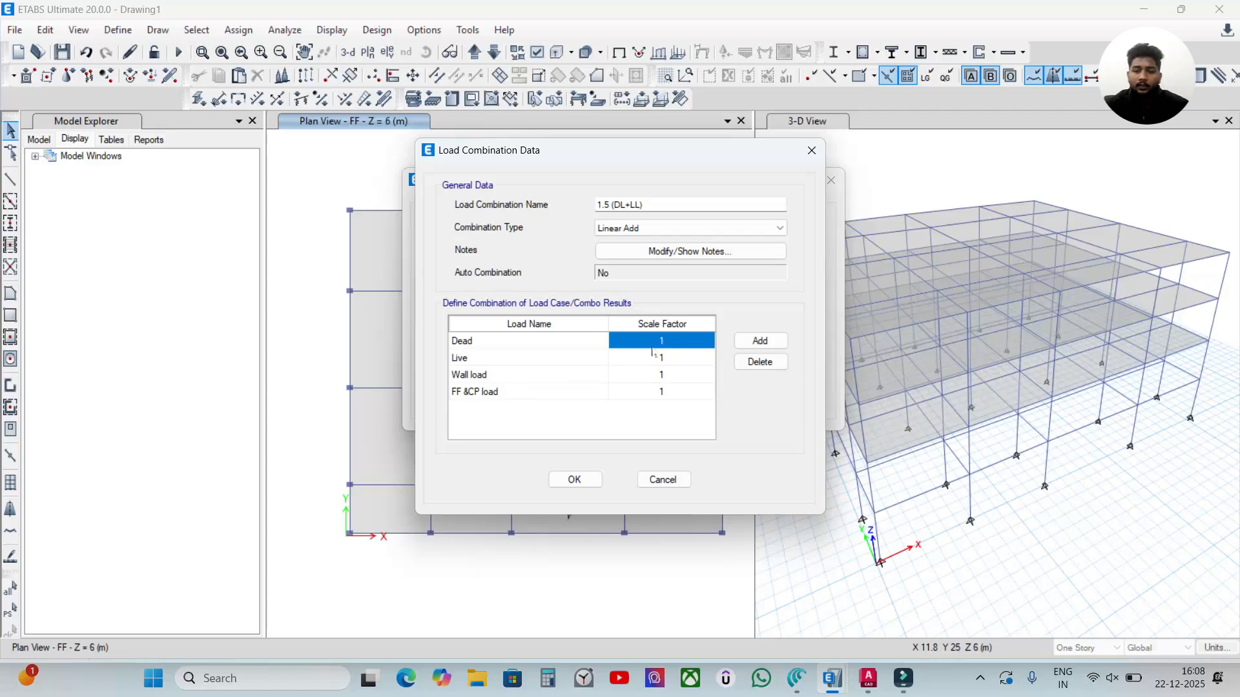
text(1.5)
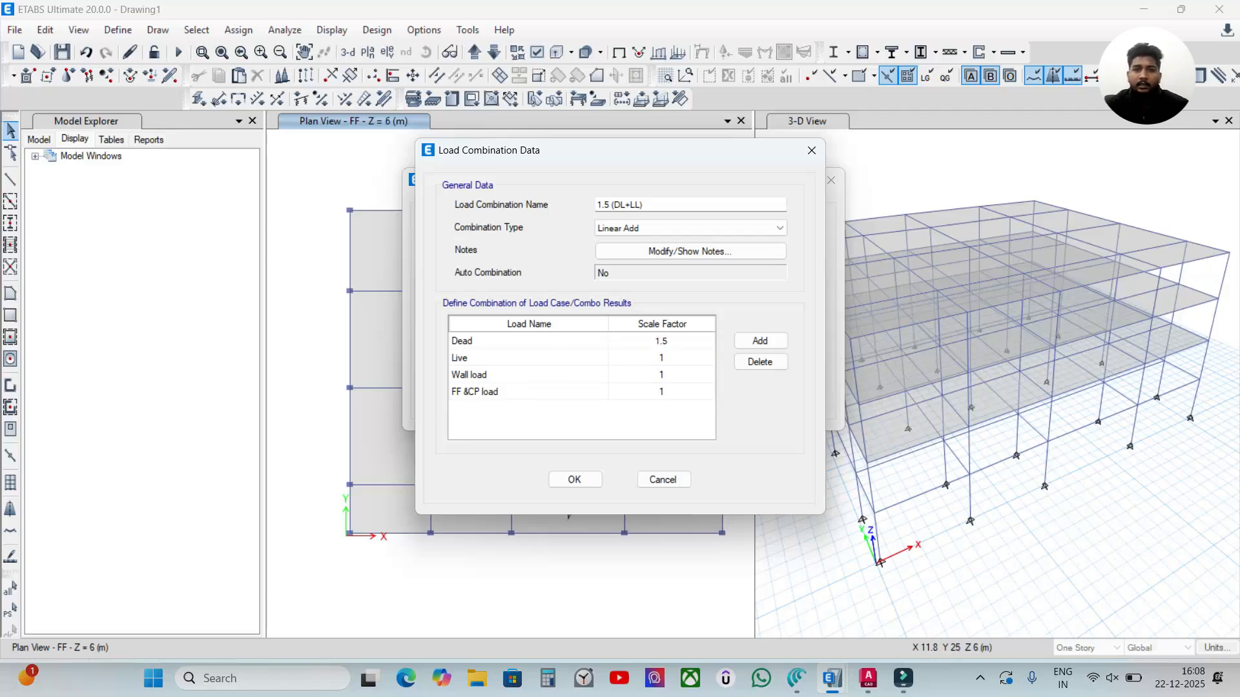
click(686, 359)
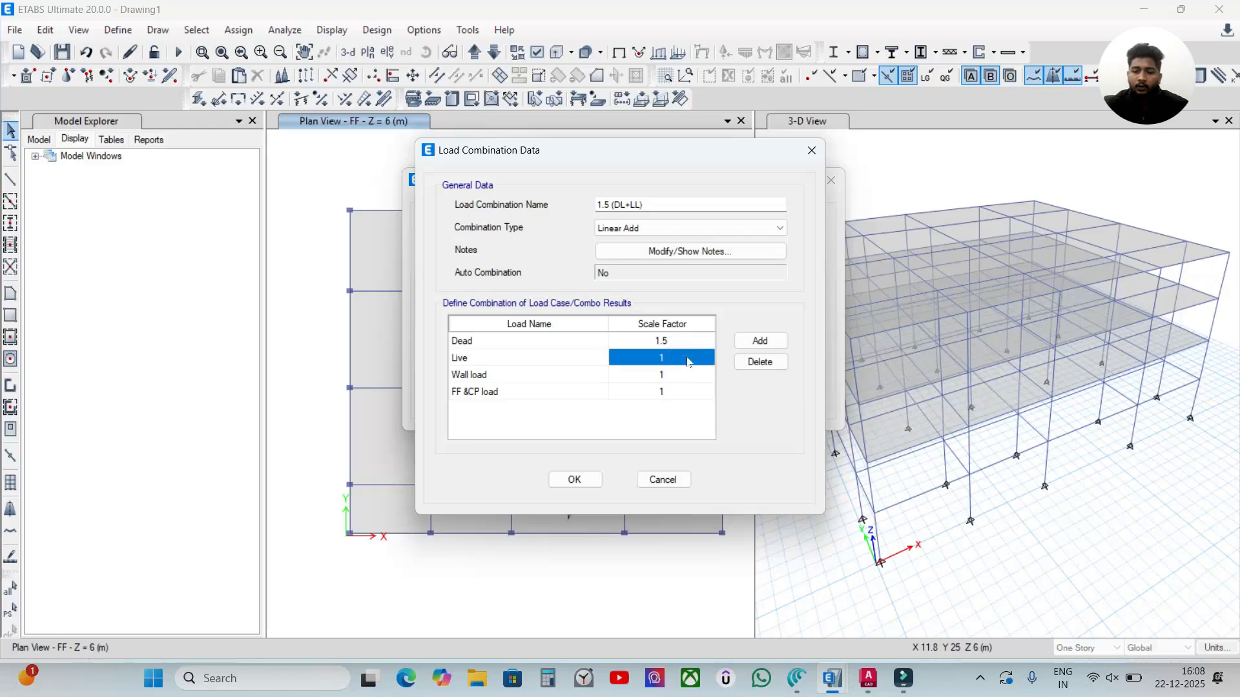
text(1.5)
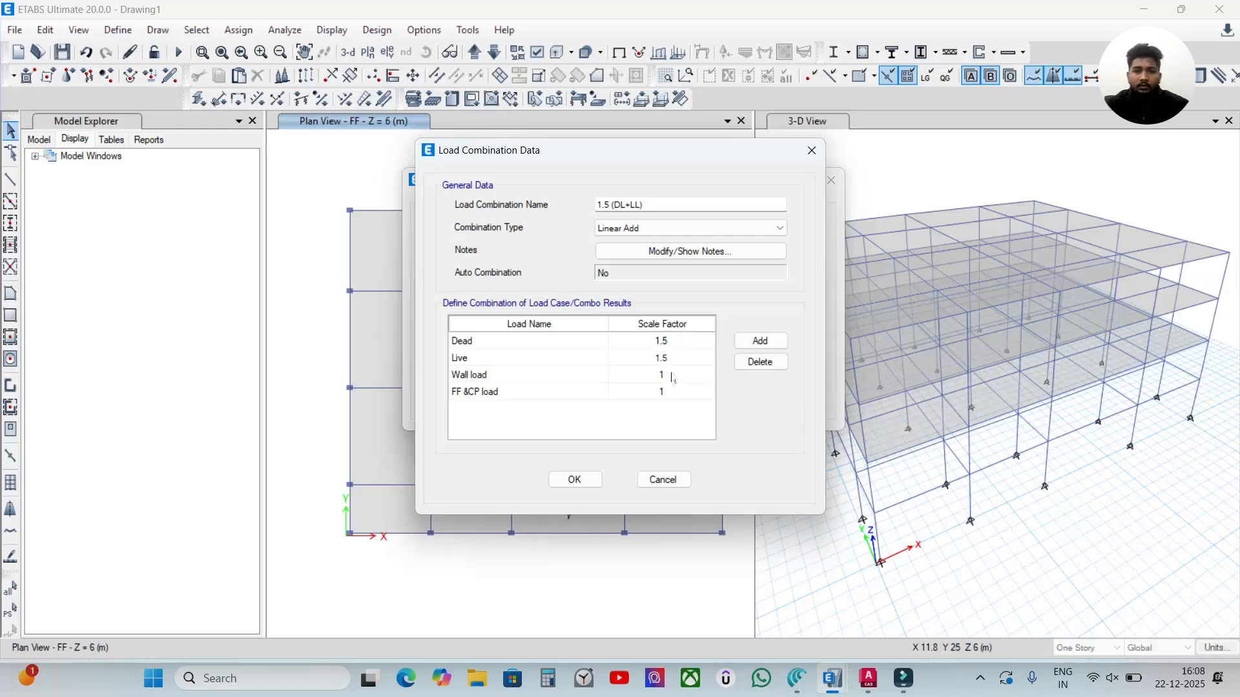
click(672, 375)
text(1.5)
click(646, 392)
text(1.5)
click(578, 481)
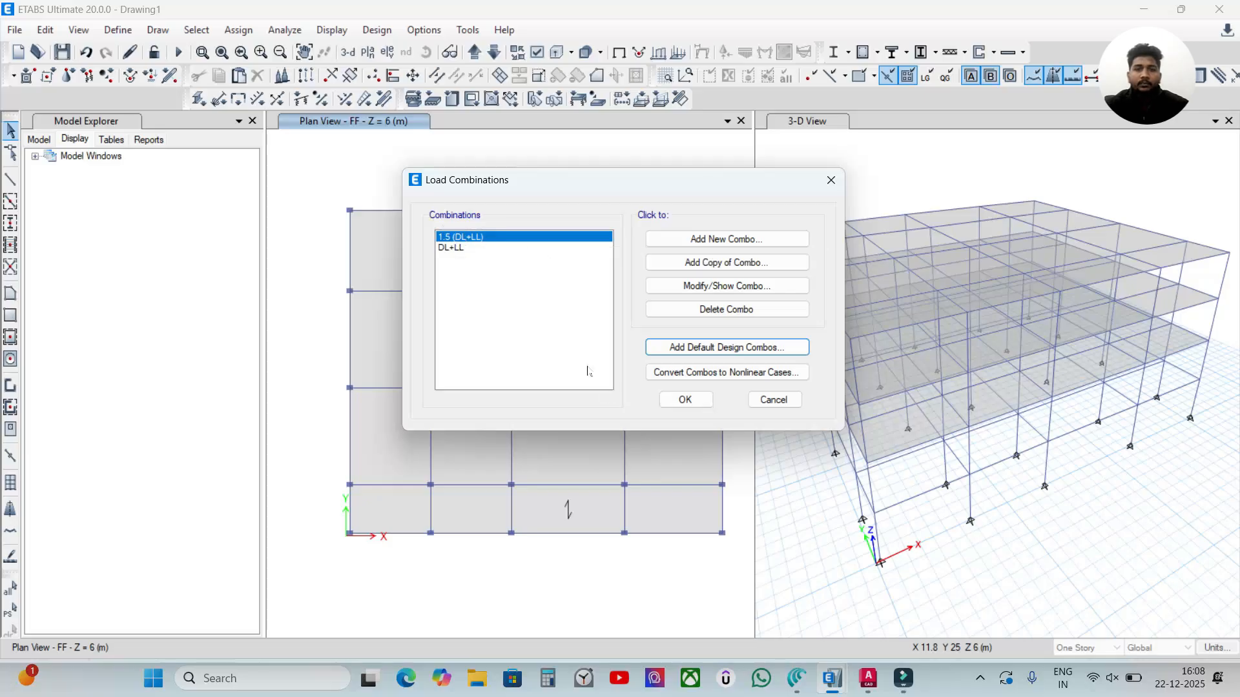
Switch to the Canva notes, examine the IS 456:2000 Table 18 partial safety factors for load combinations, and return to ETABS
click(797, 677)
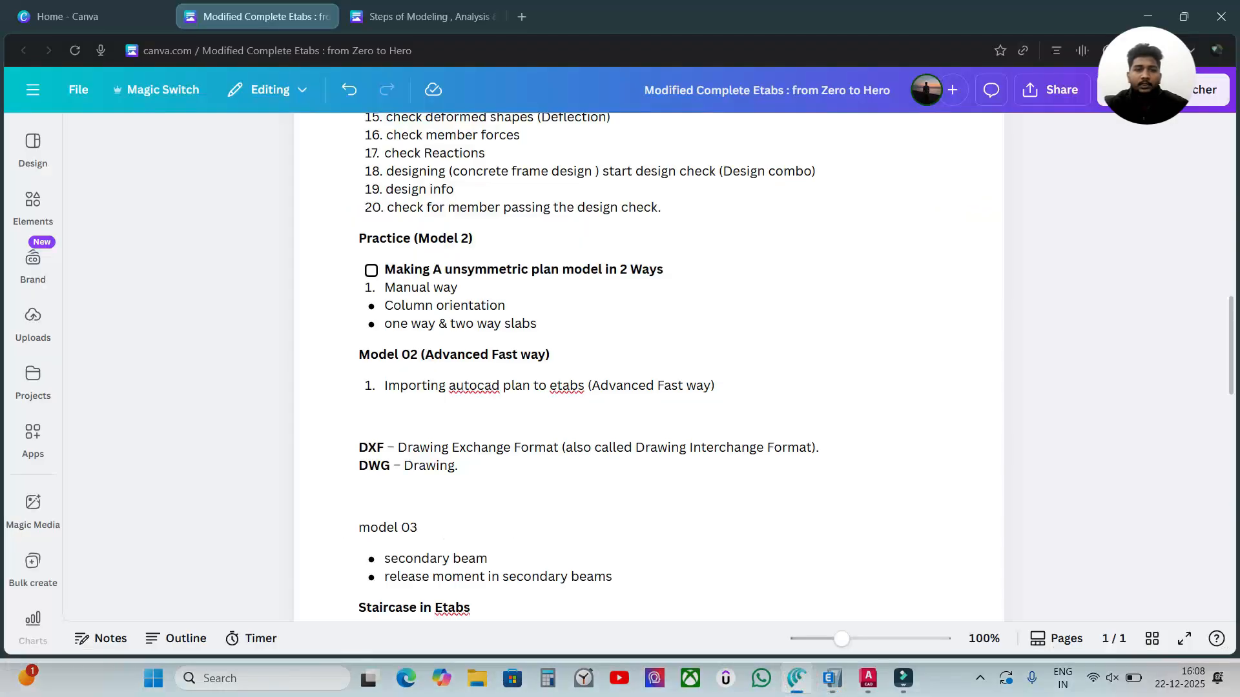
click(423, 16)
scroll(648, 368, down, 15)
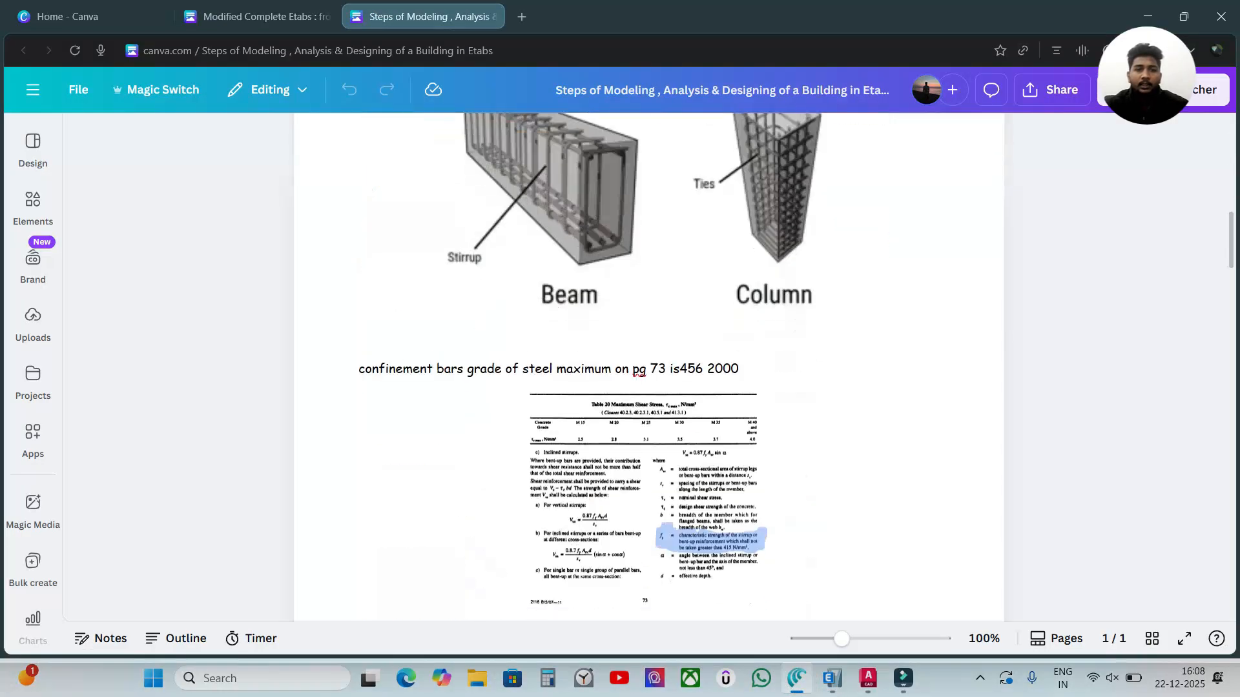
scroll(564, 351, down, 8)
scroll(563, 351, up, 2)
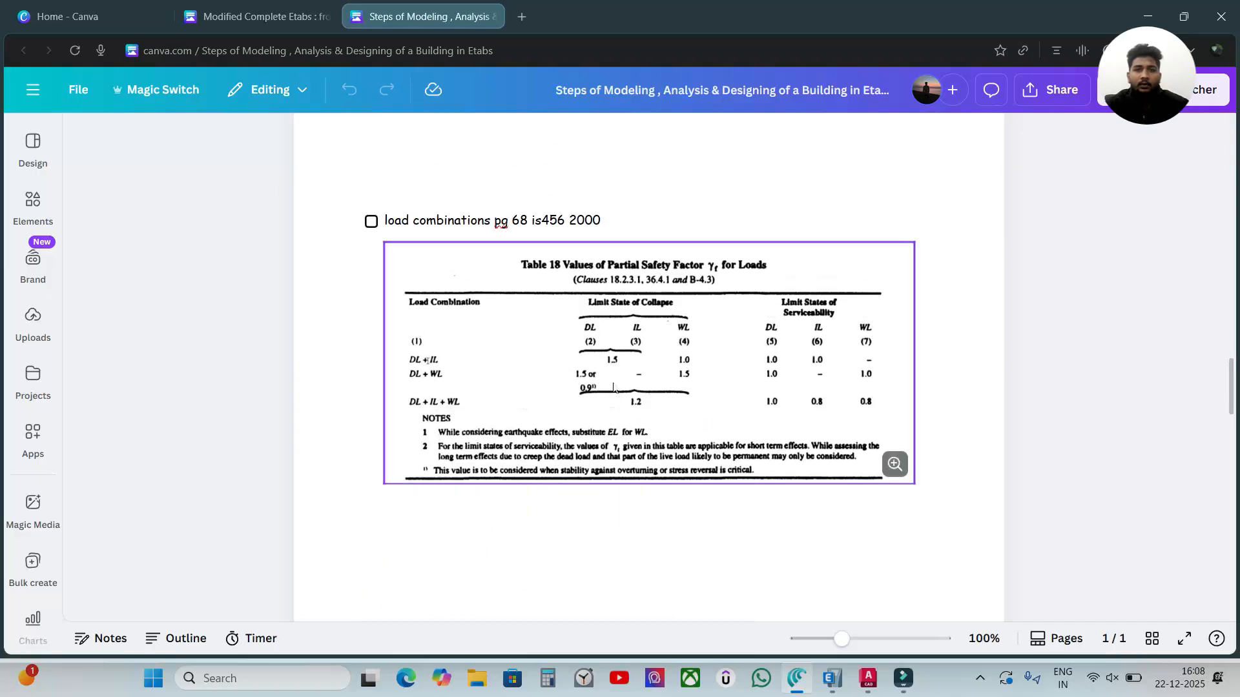
click(487, 344)
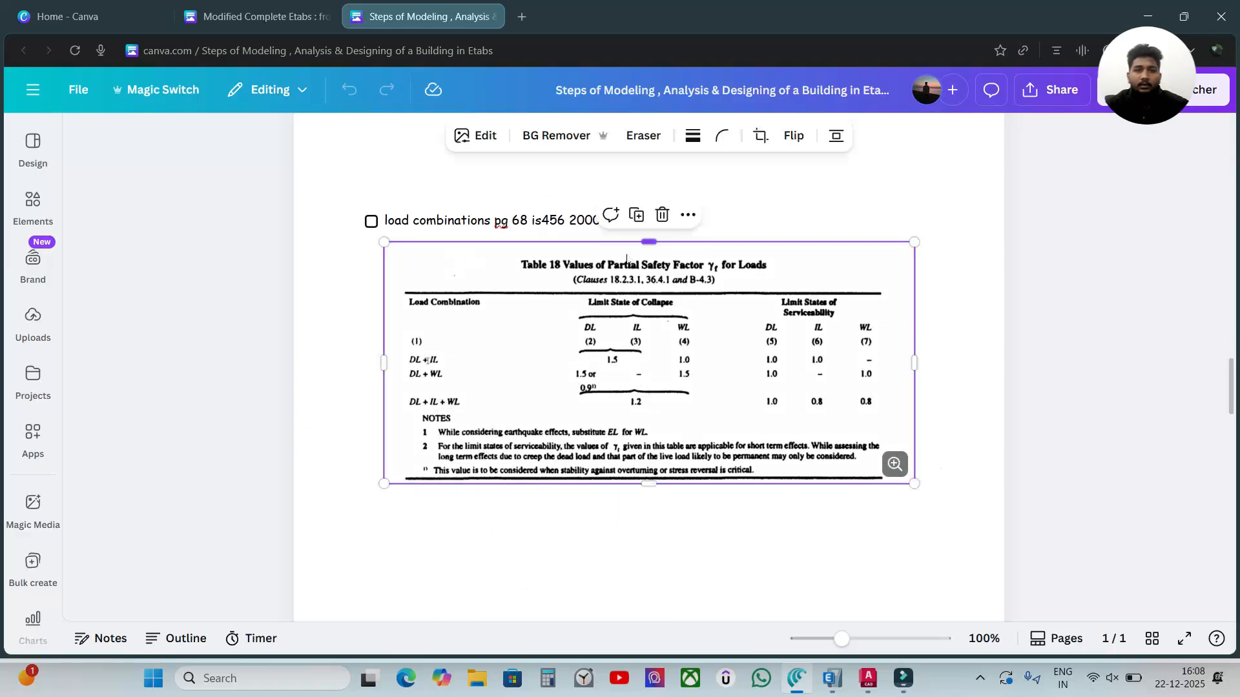
click(967, 315)
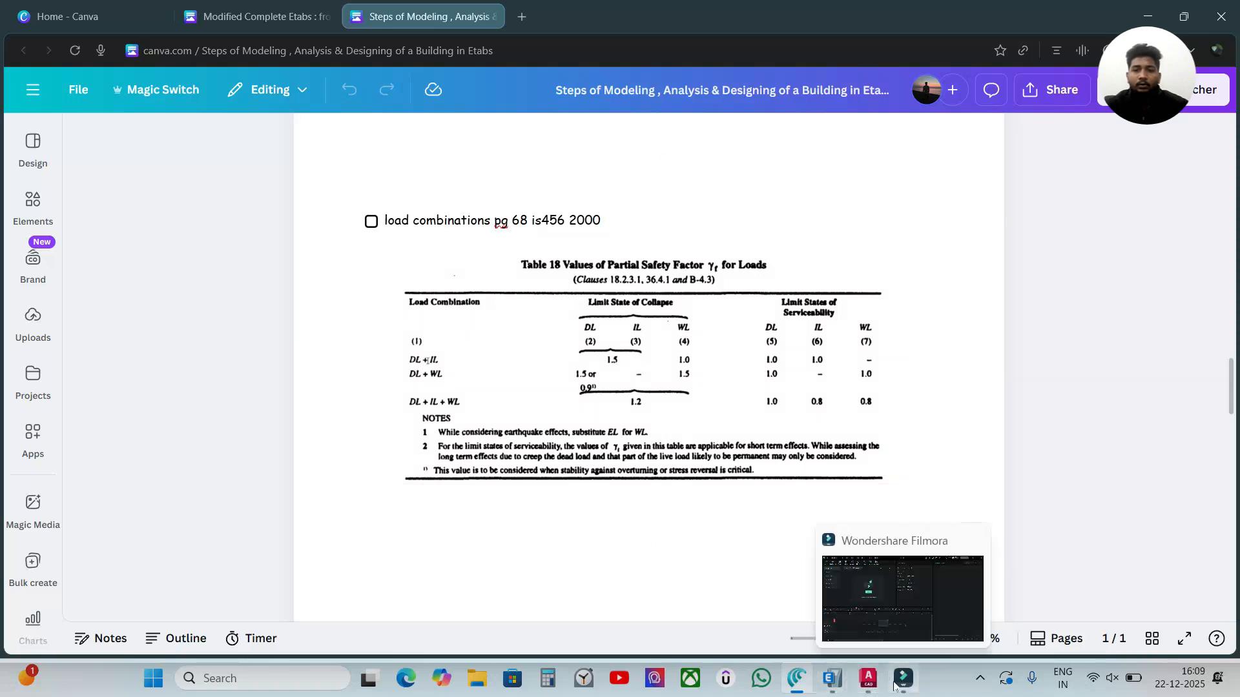
mouse_move(825, 688)
click(888, 623)
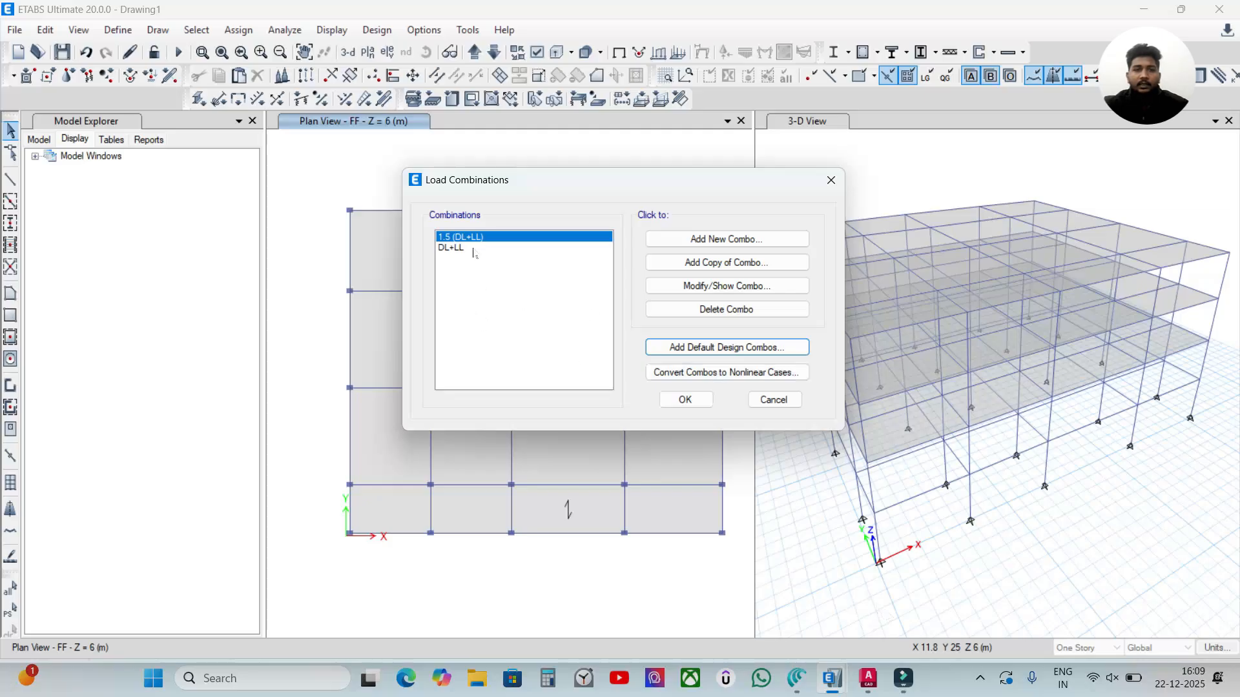
Add the default Concrete Frame Design load combinations, converted to editable user combinations
click(686, 355)
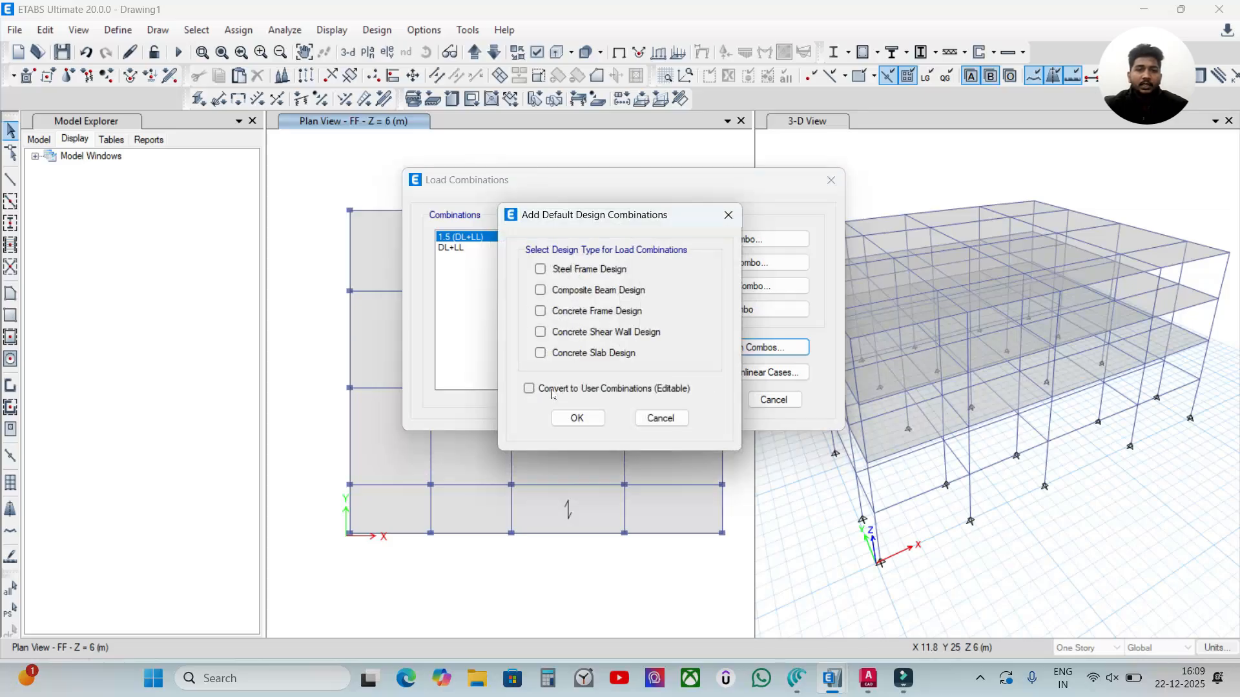
click(589, 311)
click(560, 389)
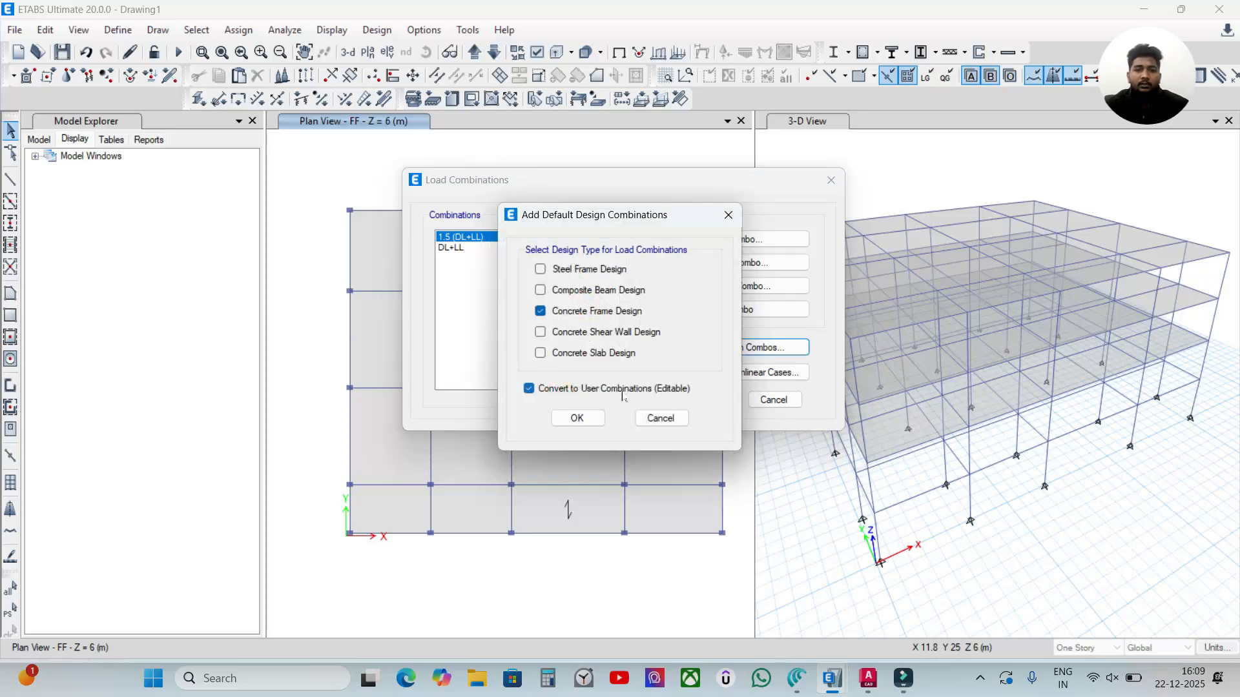
click(577, 418)
Delete the UDConS1 and UDConS2 combinations and accept the remaining load combinations
drag(495, 258, 495, 269)
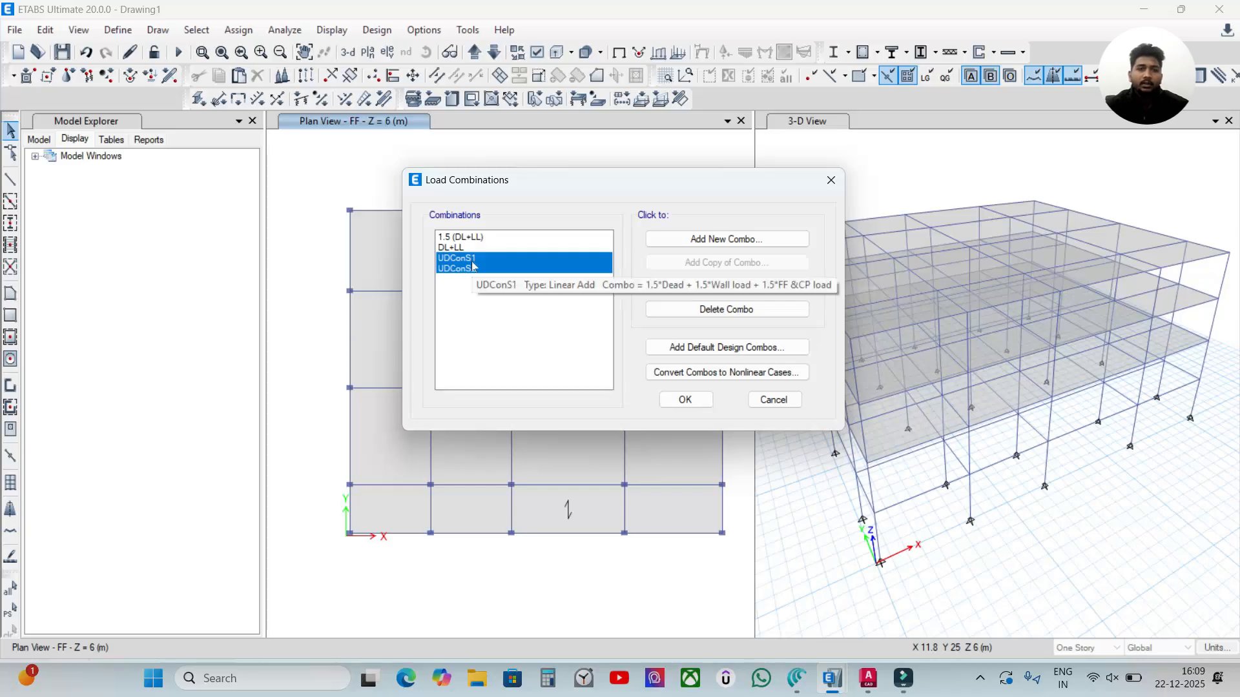
click(503, 285)
drag(503, 284, 505, 258)
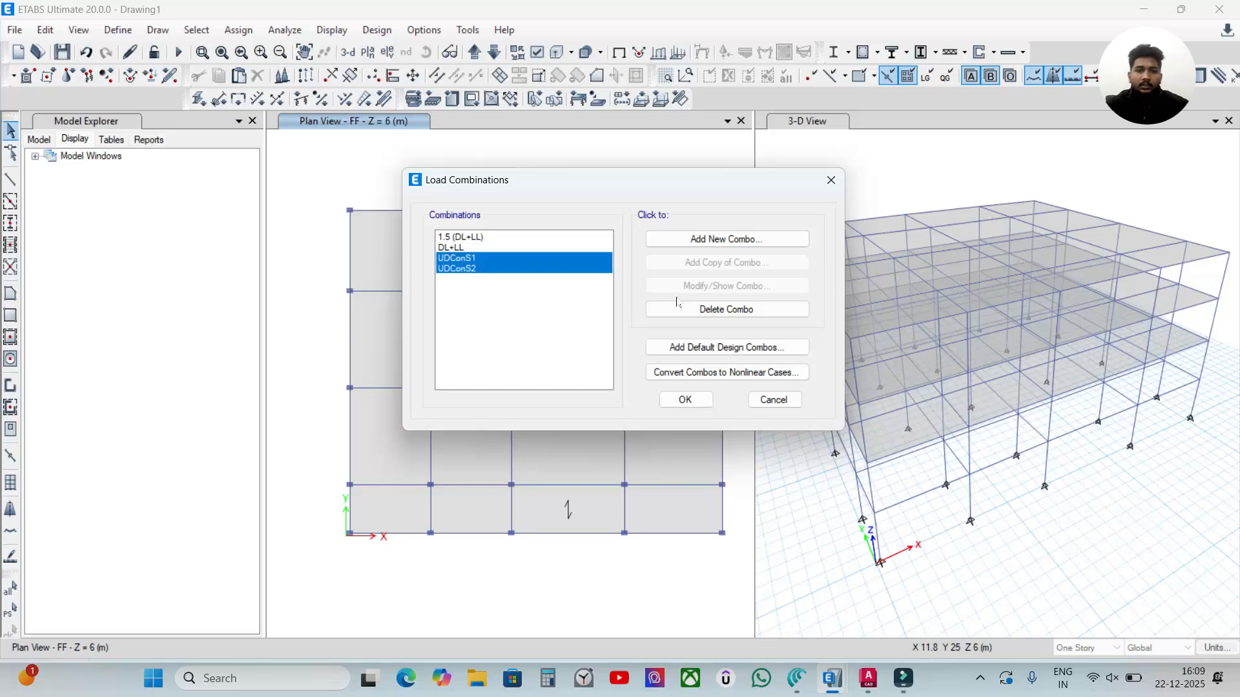
click(698, 309)
click(685, 400)
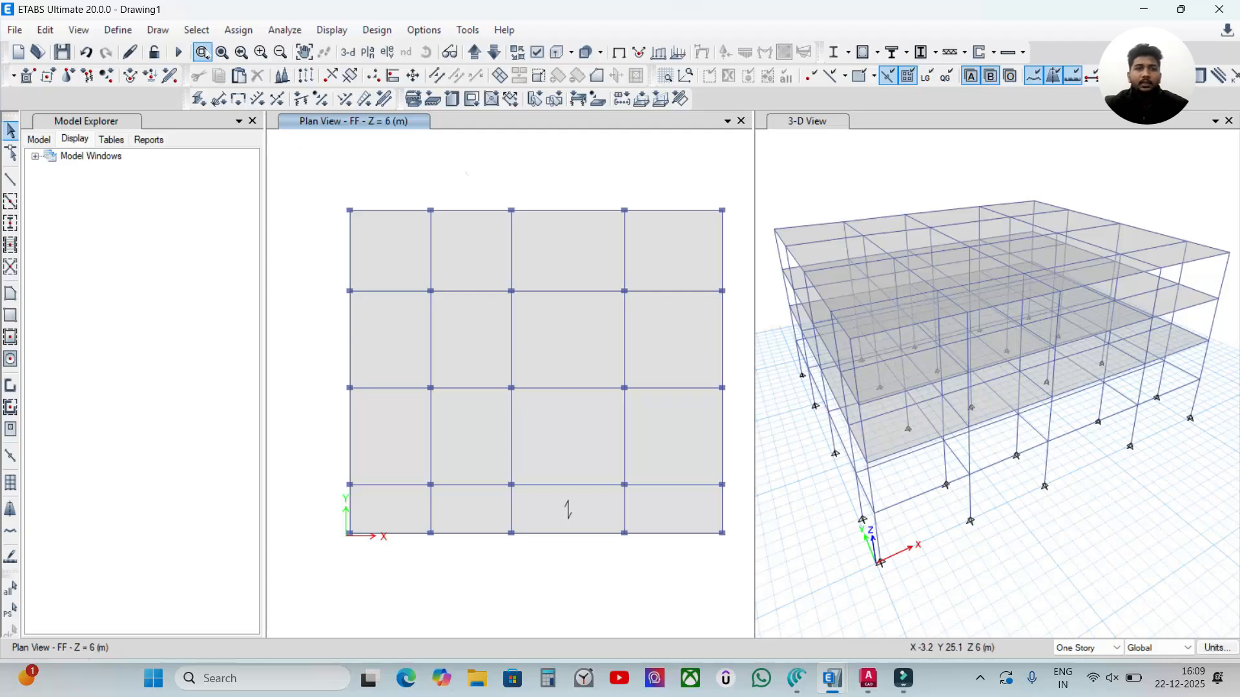
Select all floor objects in the model by object type
click(197, 30)
mouse_move(215, 52)
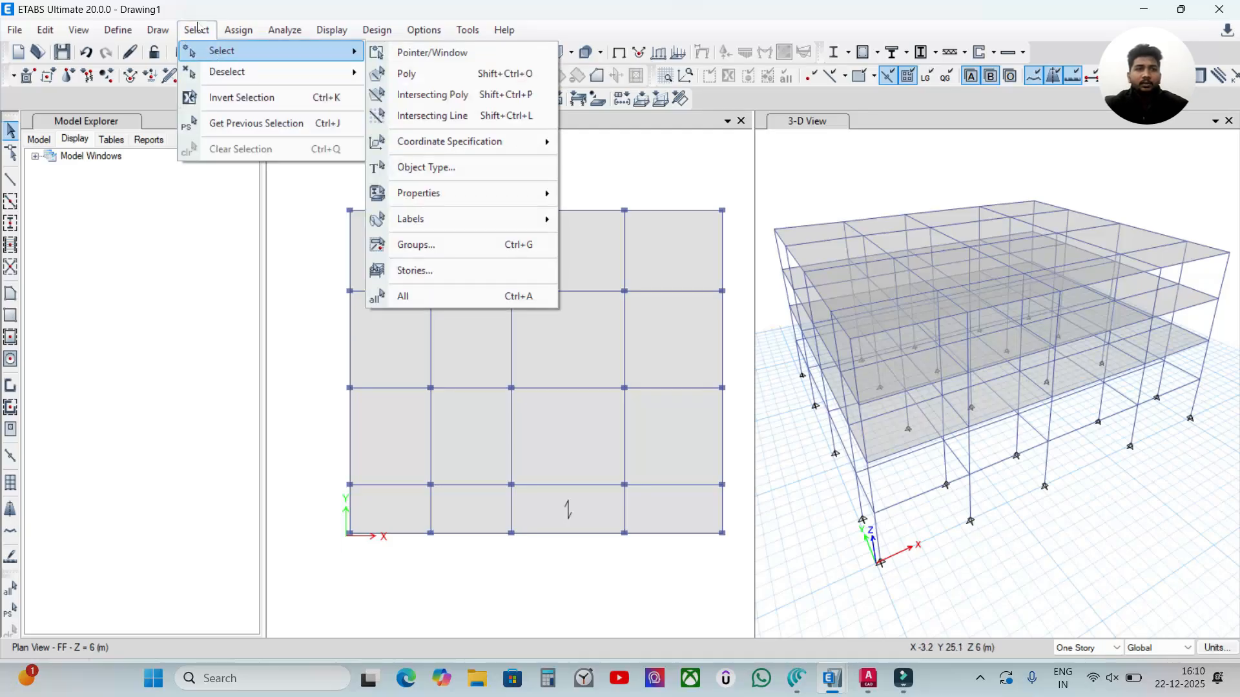
click(486, 170)
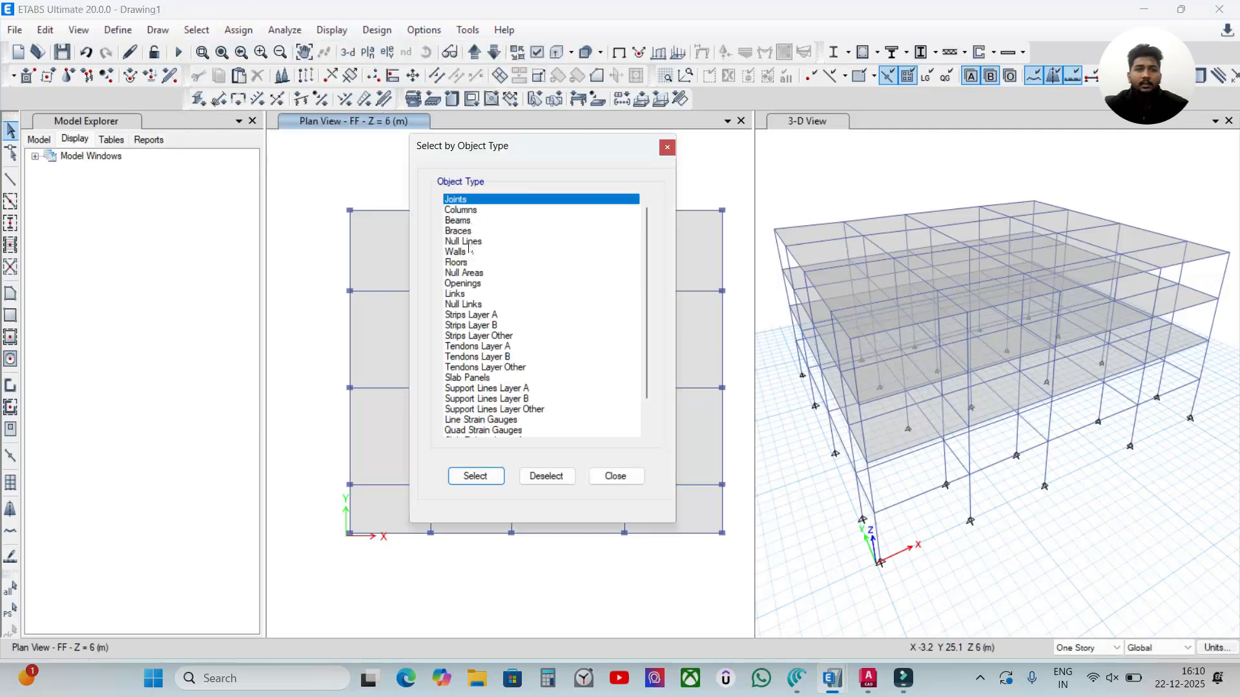
click(469, 263)
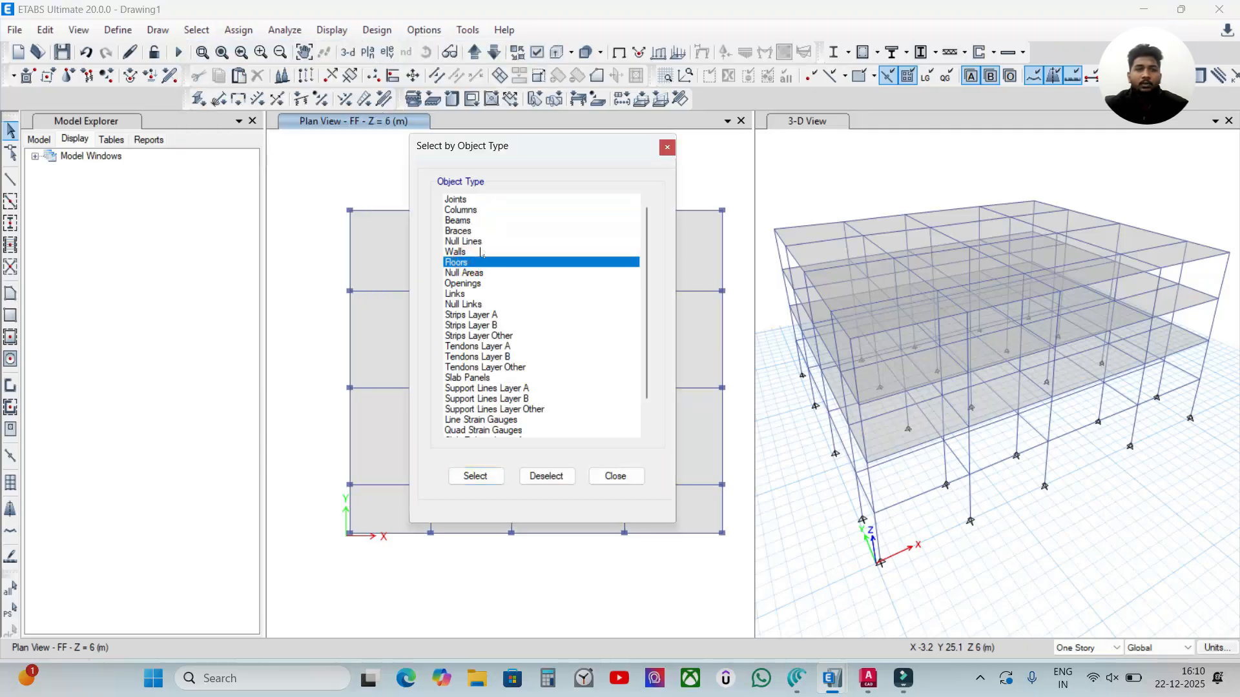
click(475, 476)
click(616, 475)
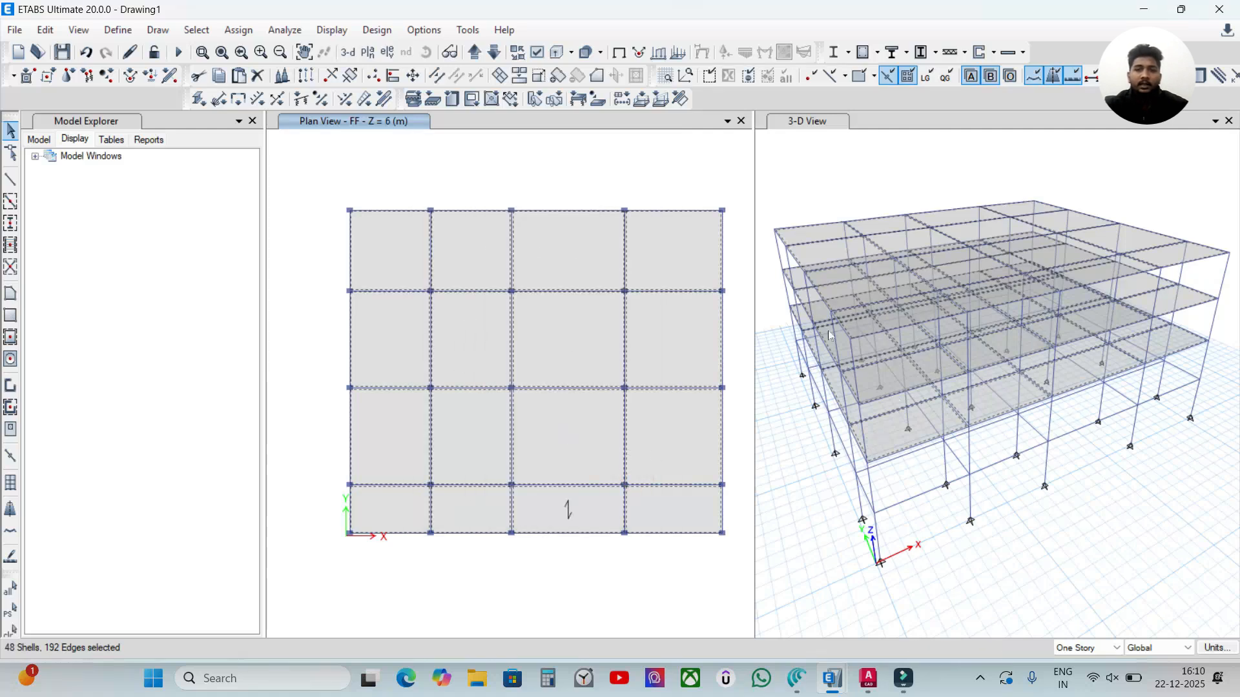
Set up a uniform shell load on the selected floors with the Live load pattern, 2 kN/m² and Gravity direction
click(239, 30)
mouse_move(272, 94)
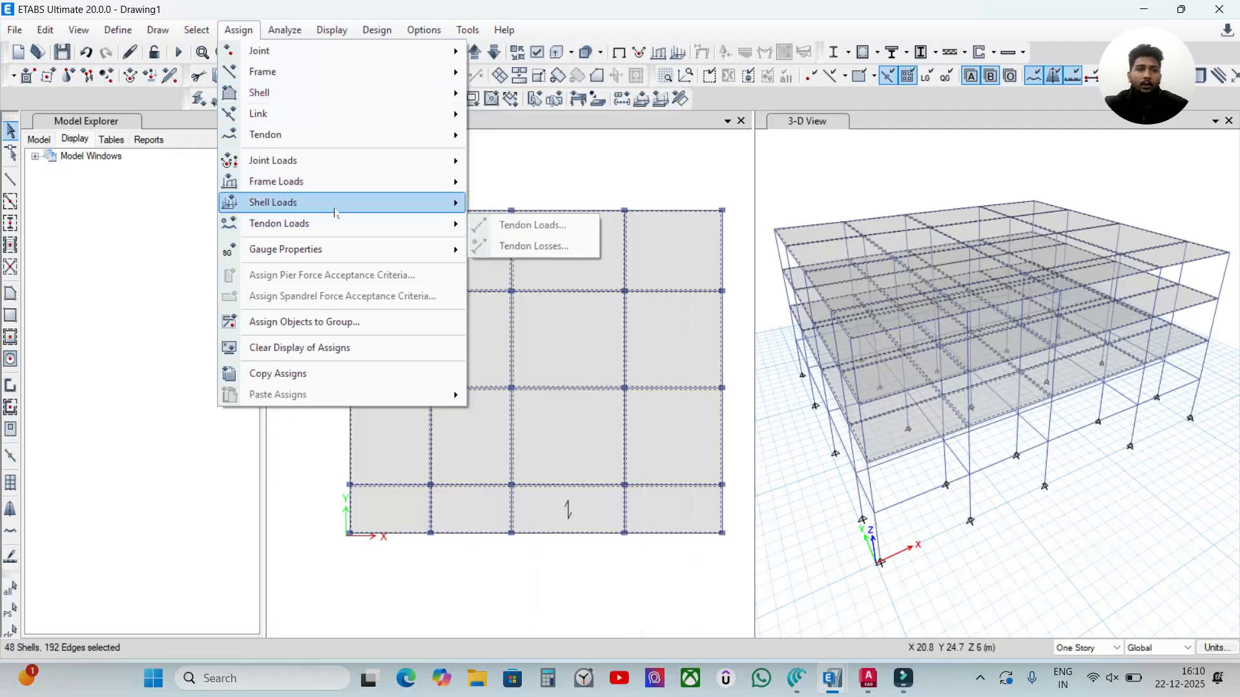
mouse_move(298, 204)
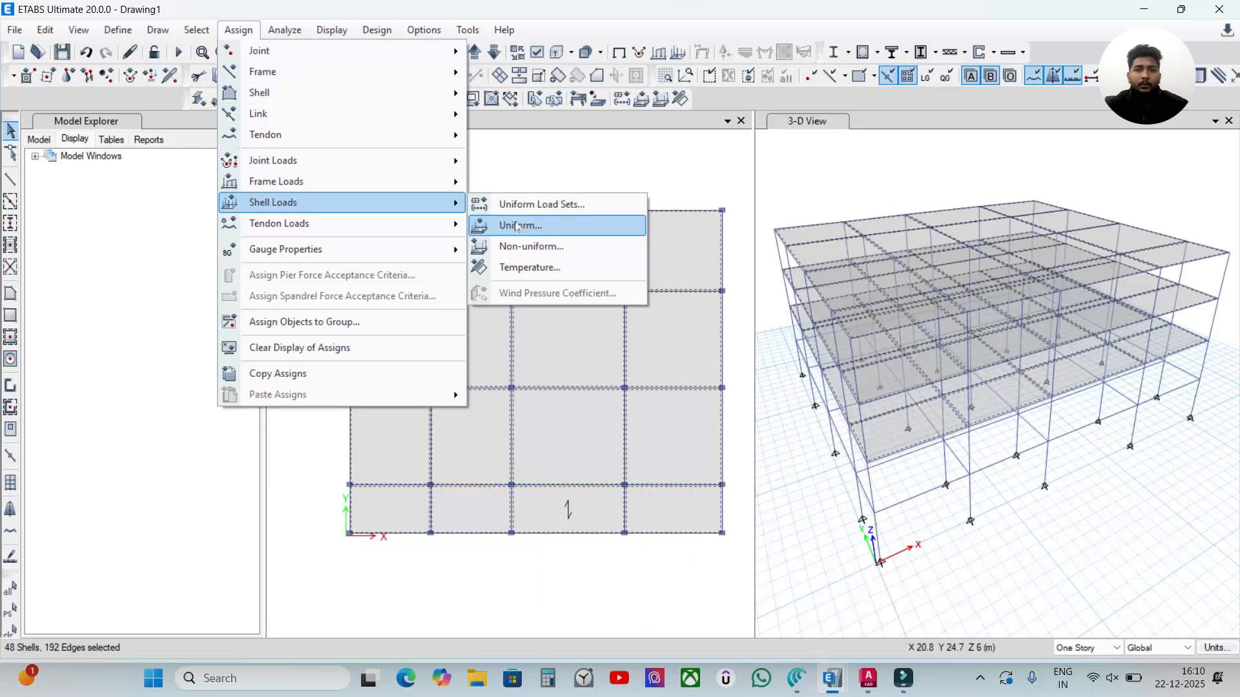
click(517, 225)
drag(537, 257, 517, 162)
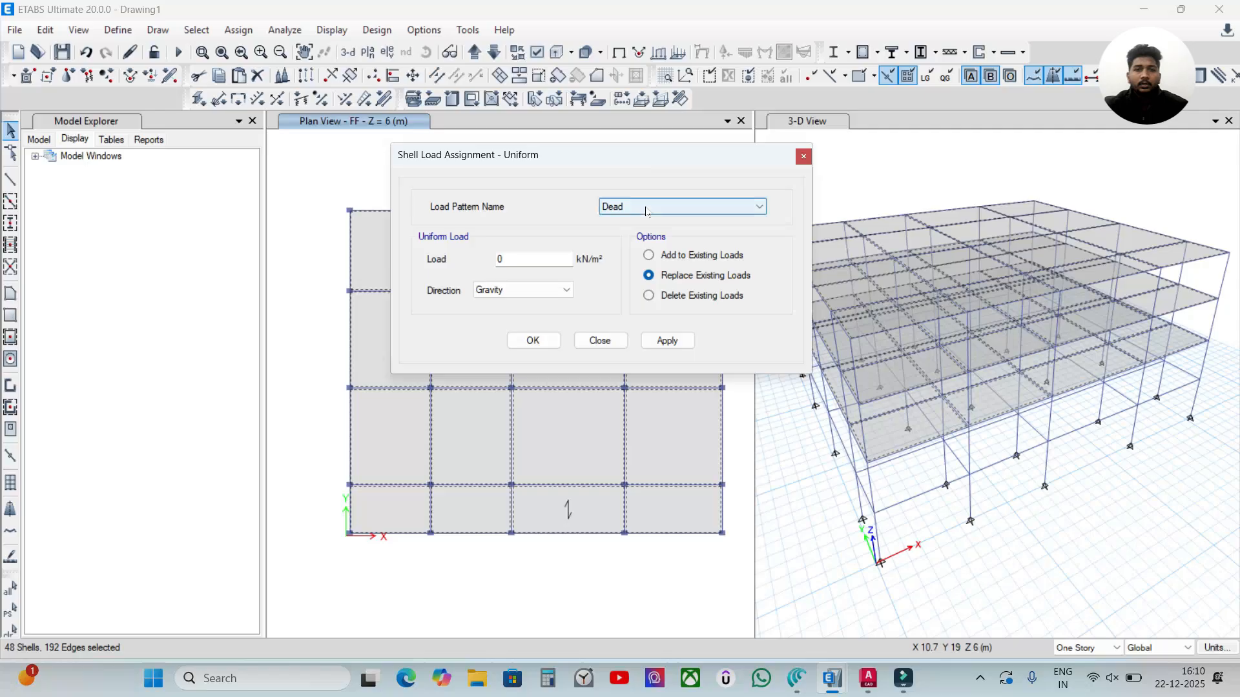
click(714, 202)
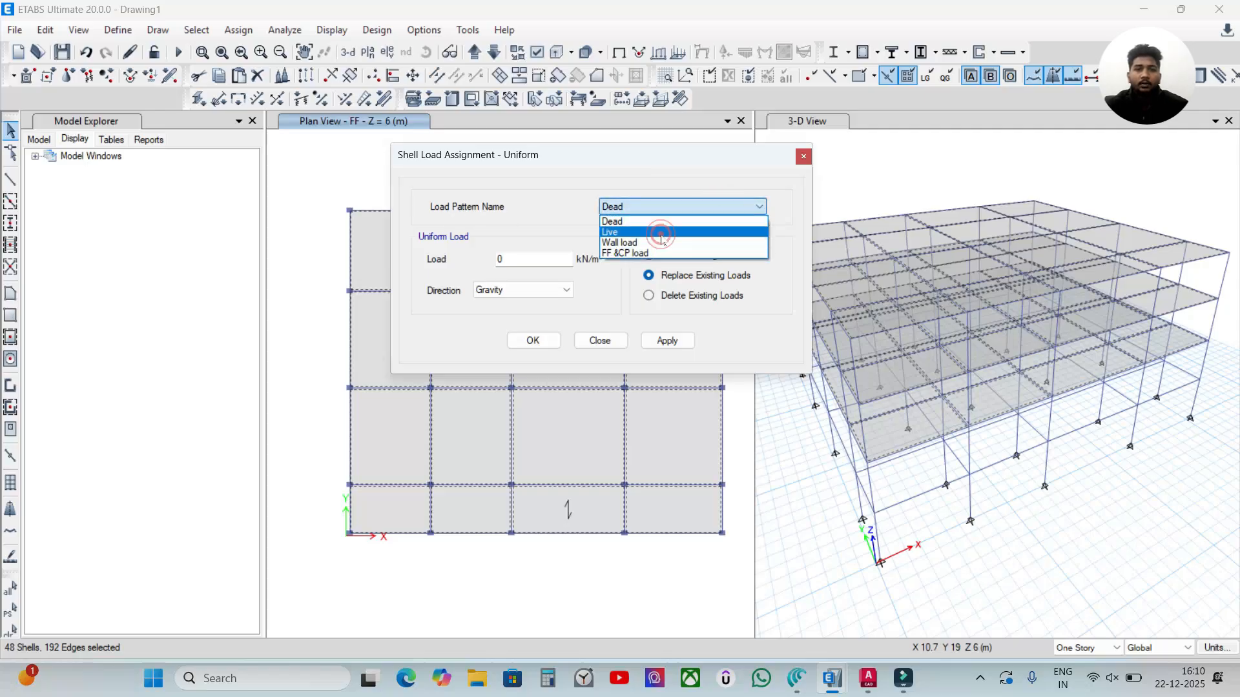
click(644, 232)
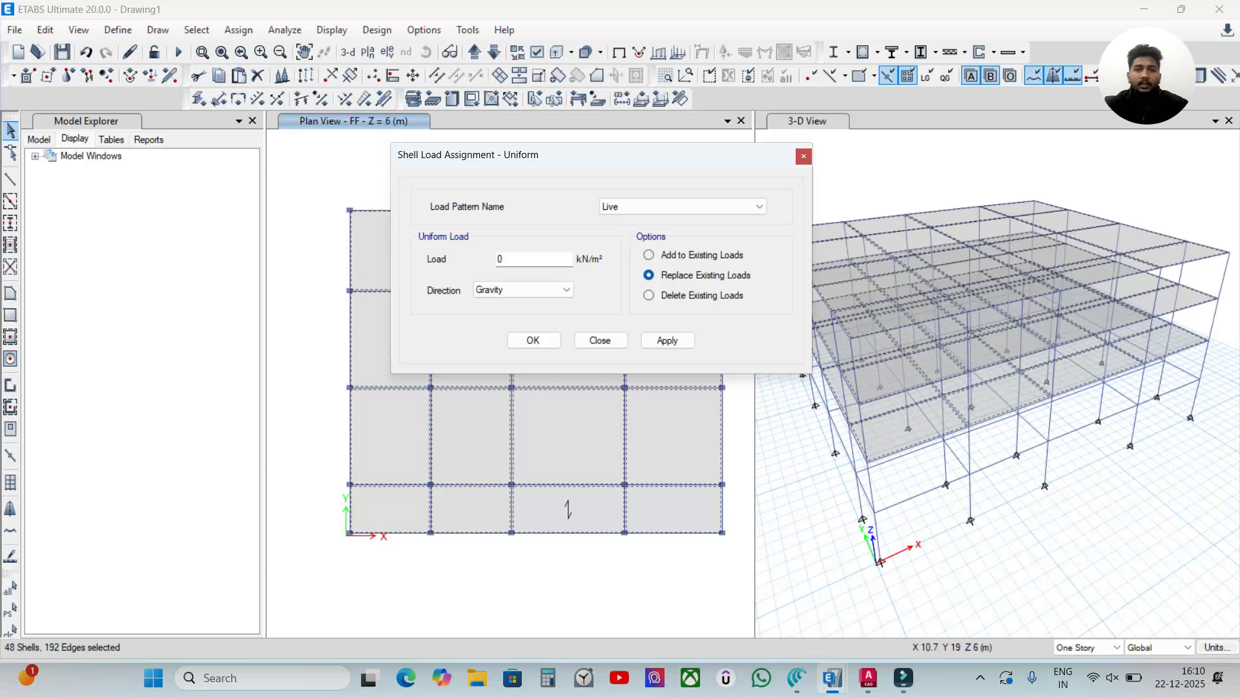
drag(532, 260, 463, 254)
text(2)
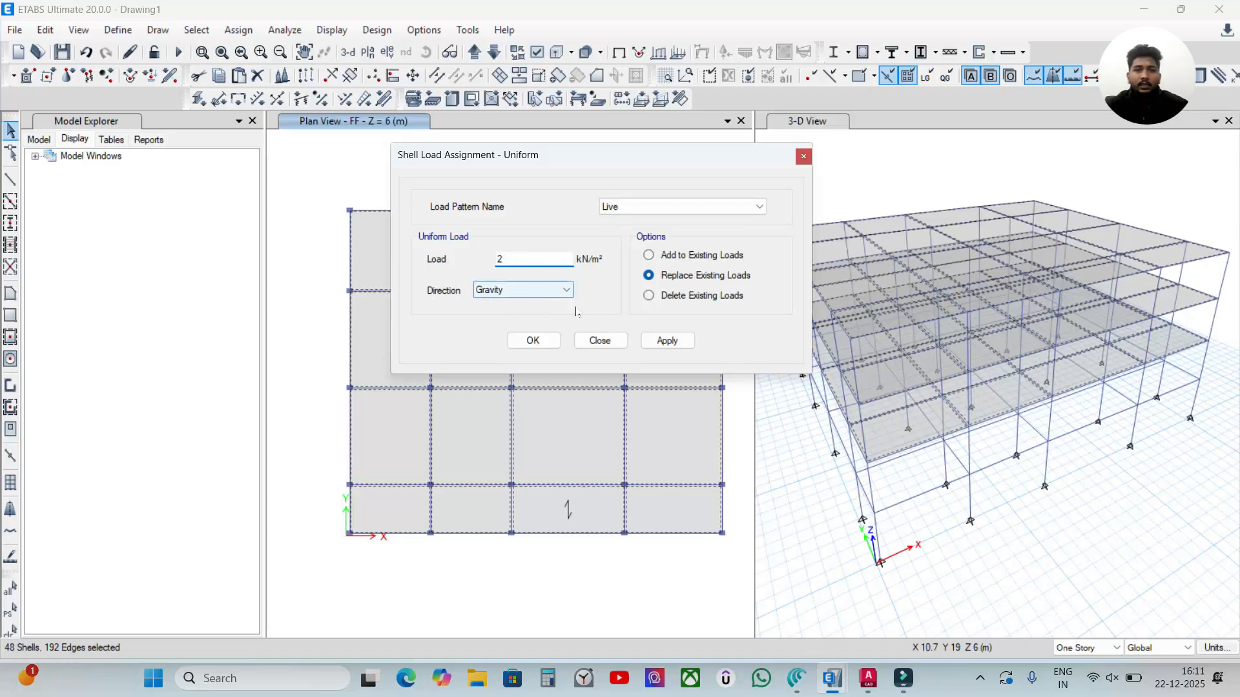
click(560, 291)
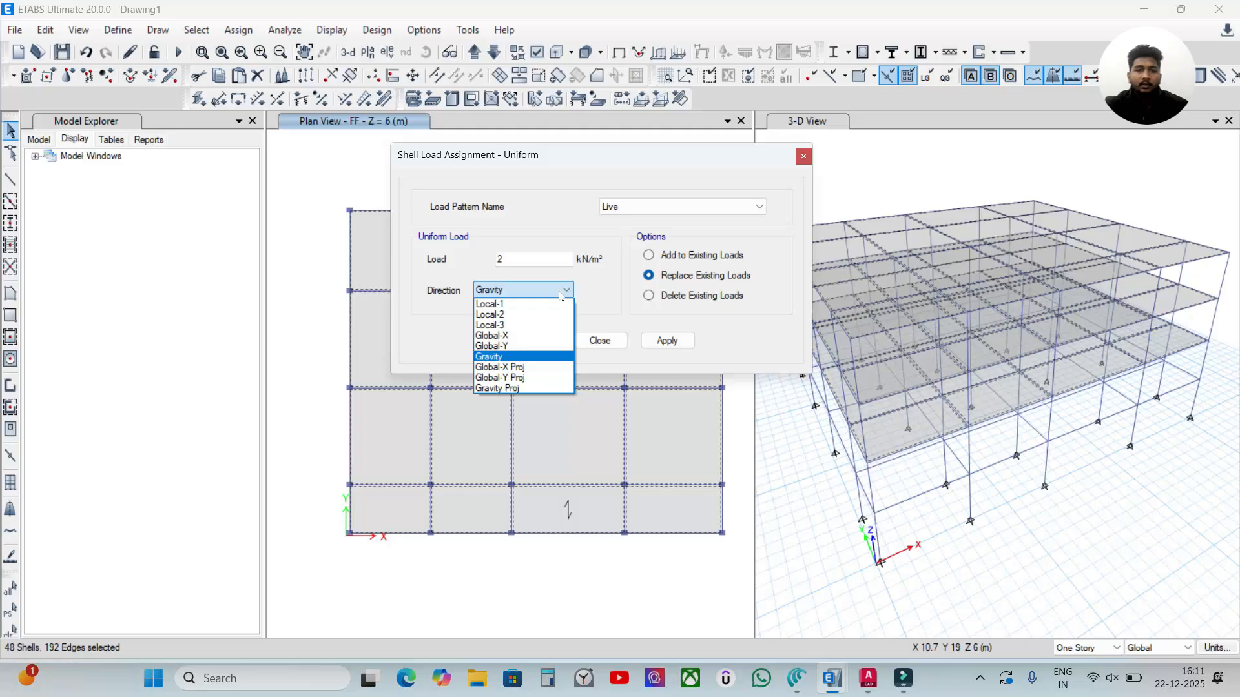
click(560, 291)
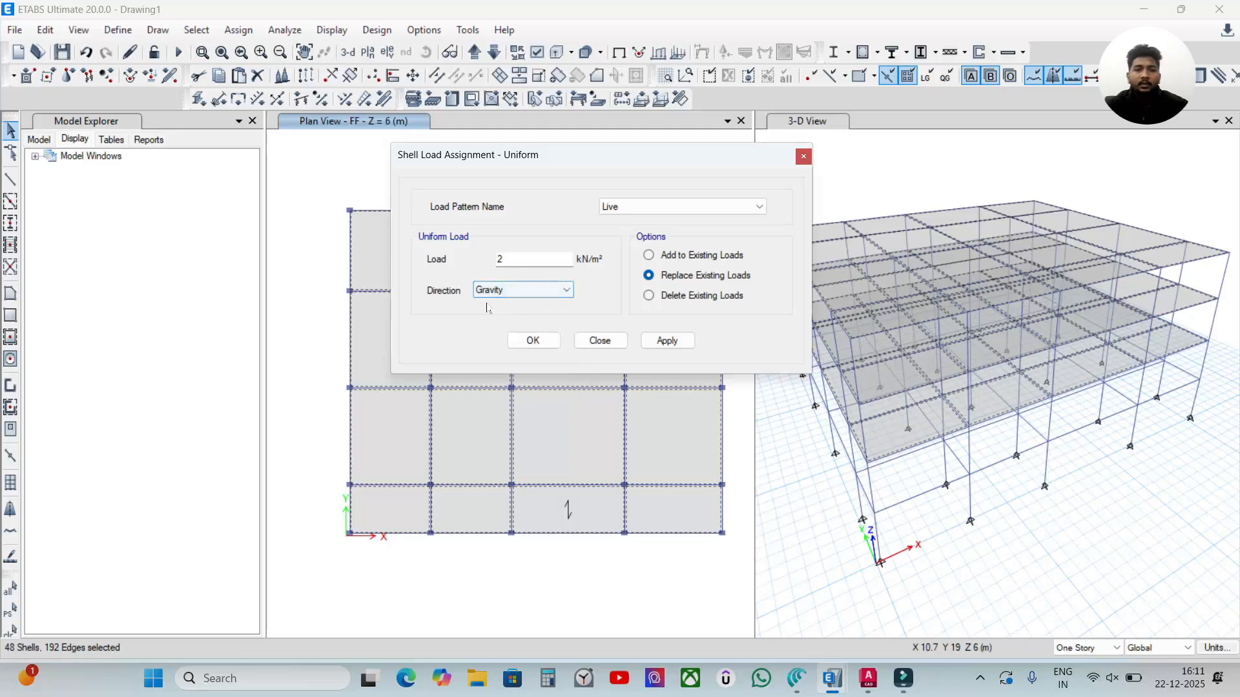
double_click(516, 259)
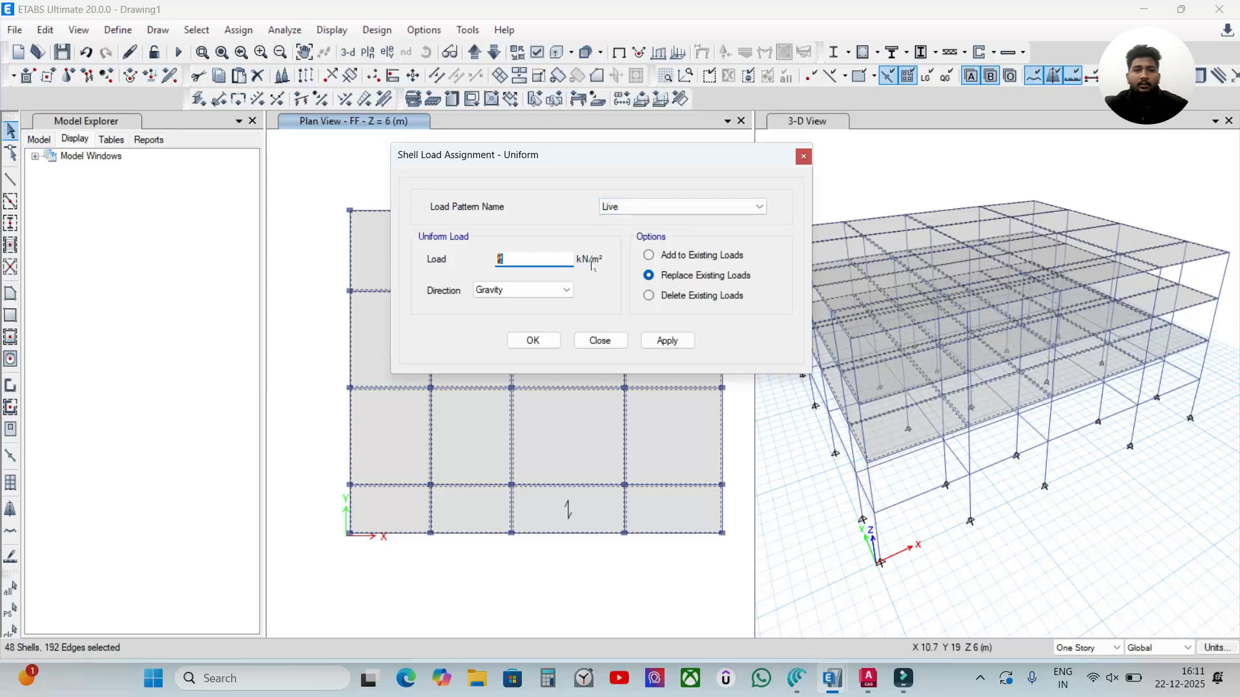
Switch to the Canva notes, enlarge the IS 875 Part 2 imposed floor loads table and examine the residential live load values
click(798, 677)
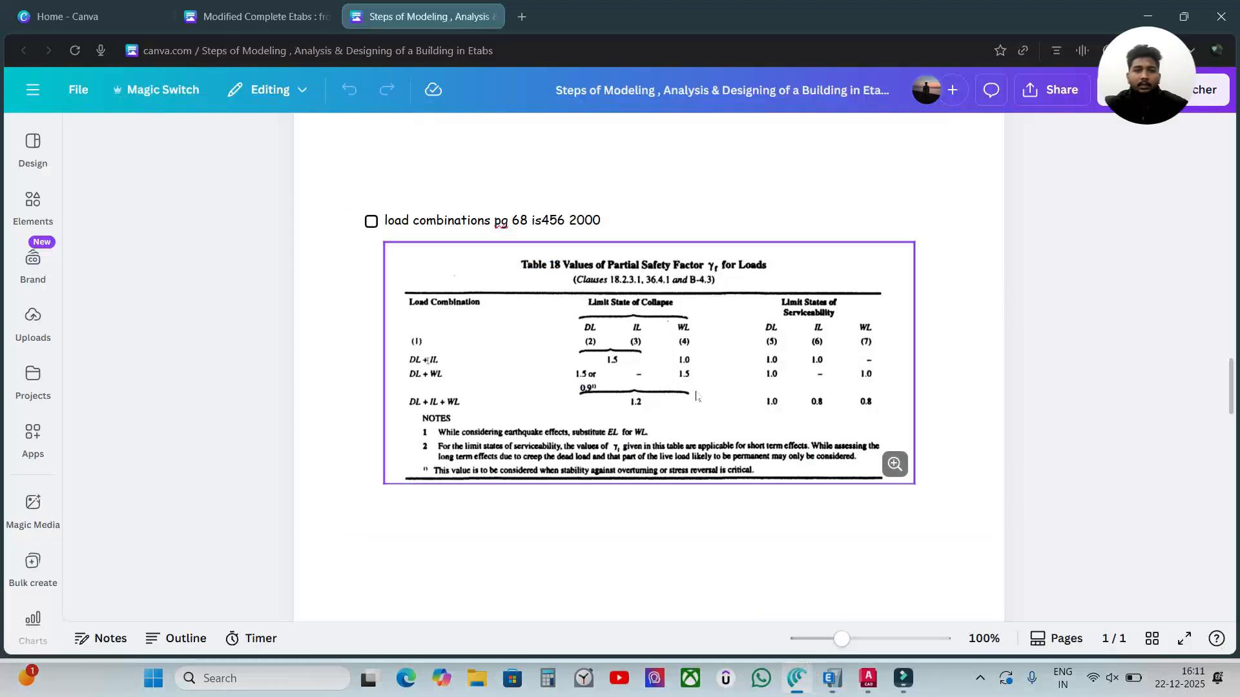
scroll(698, 392, up, 10)
scroll(649, 368, down, 3)
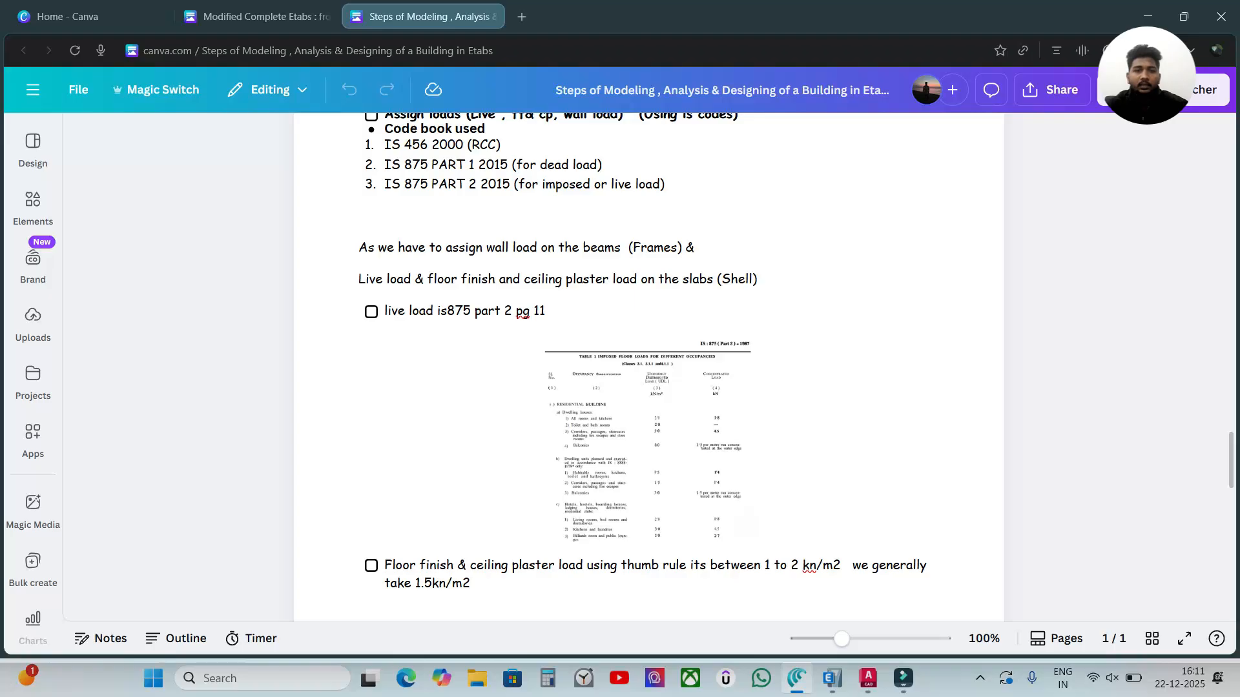
click(613, 400)
scroll(742, 401, down, 3)
drag(765, 380, 1162, 653)
scroll(807, 466, down, 3)
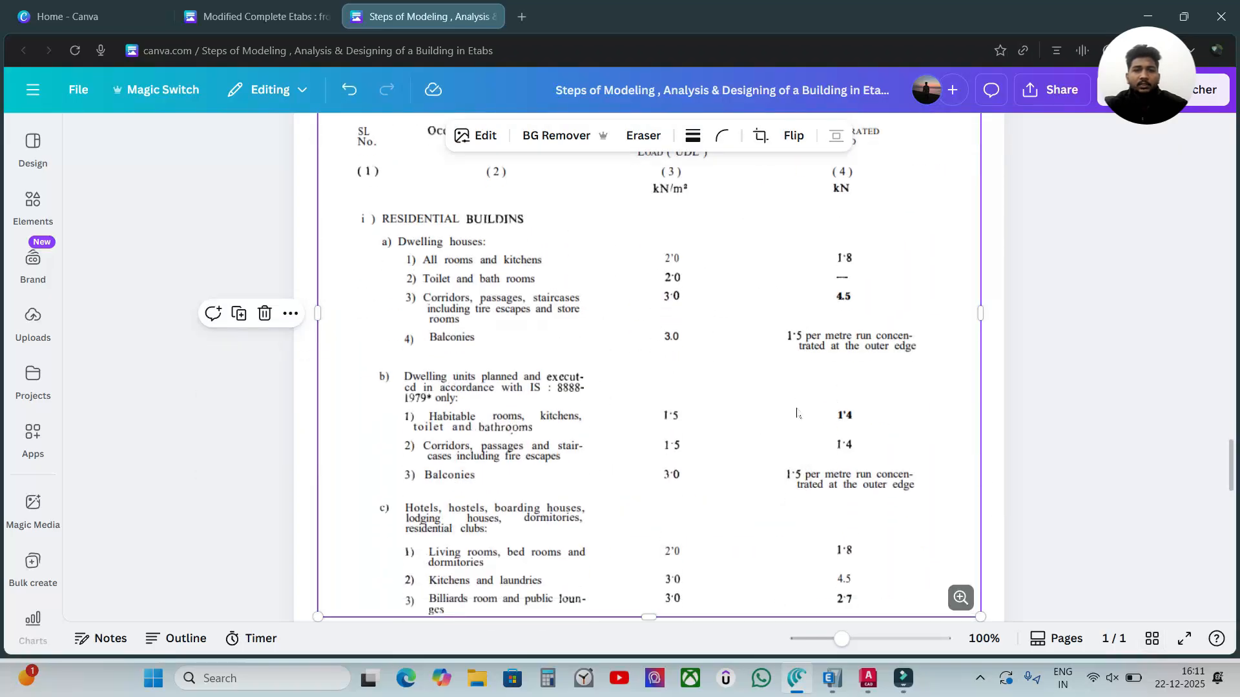
scroll(787, 412, up, 2)
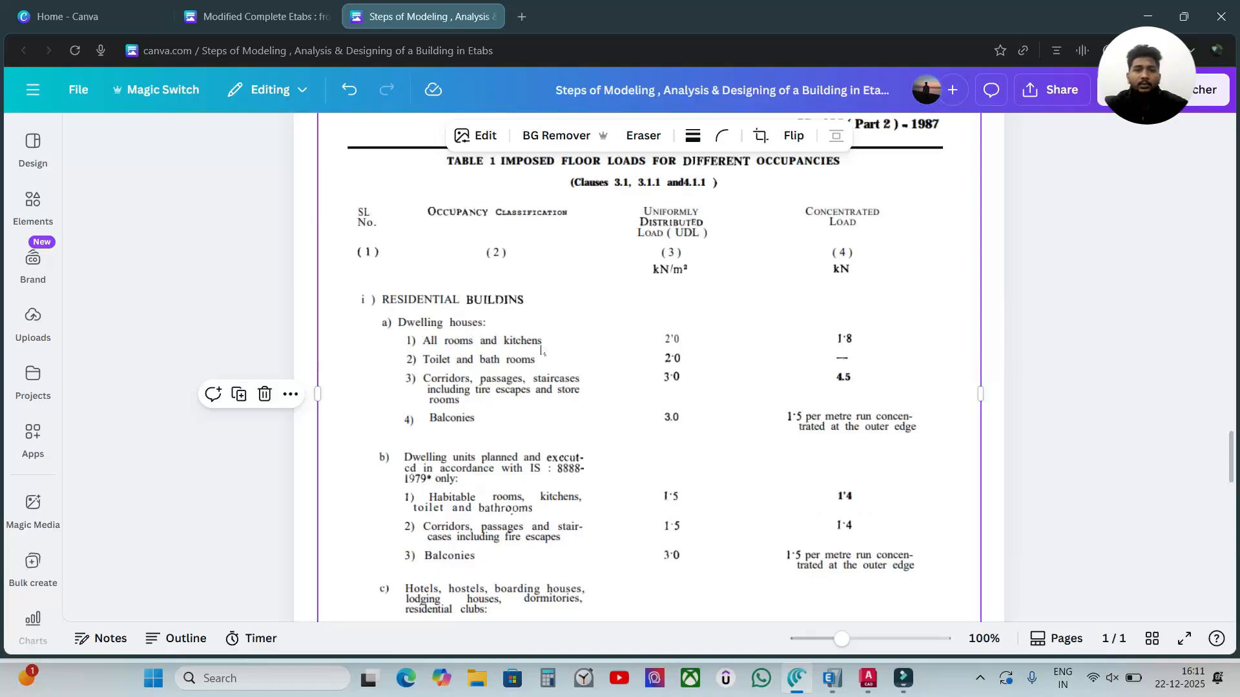
scroll(650, 352, up, 2)
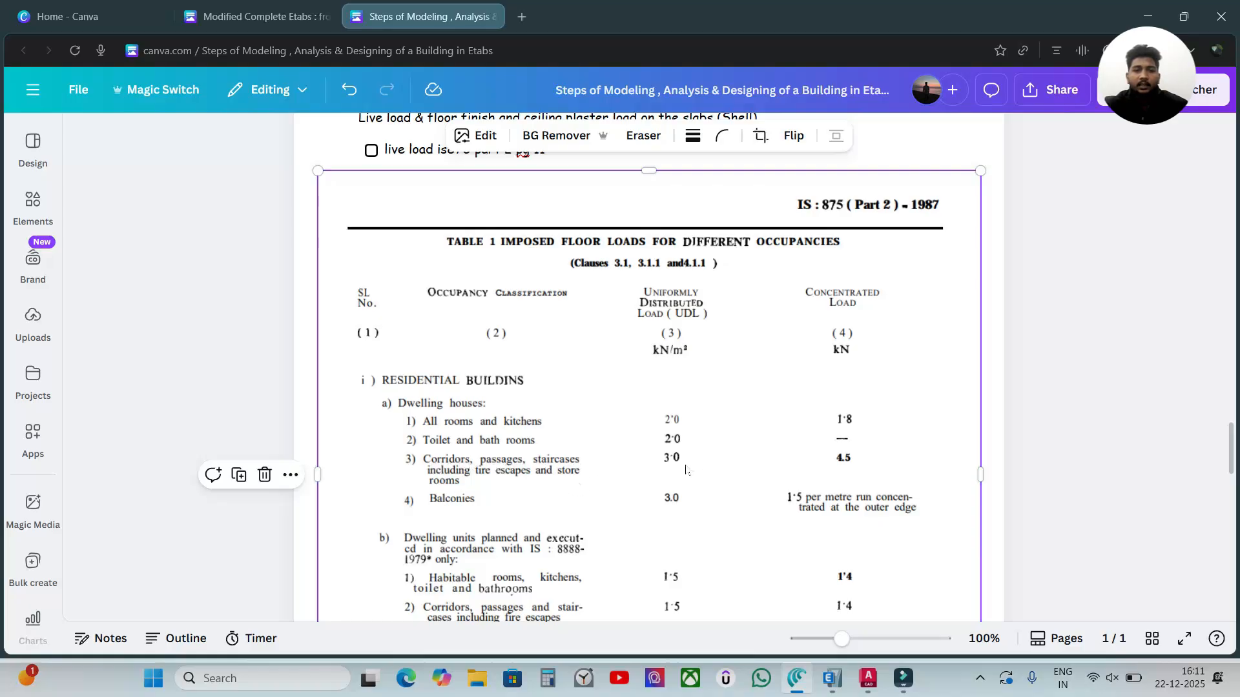
scroll(715, 450, down, 3)
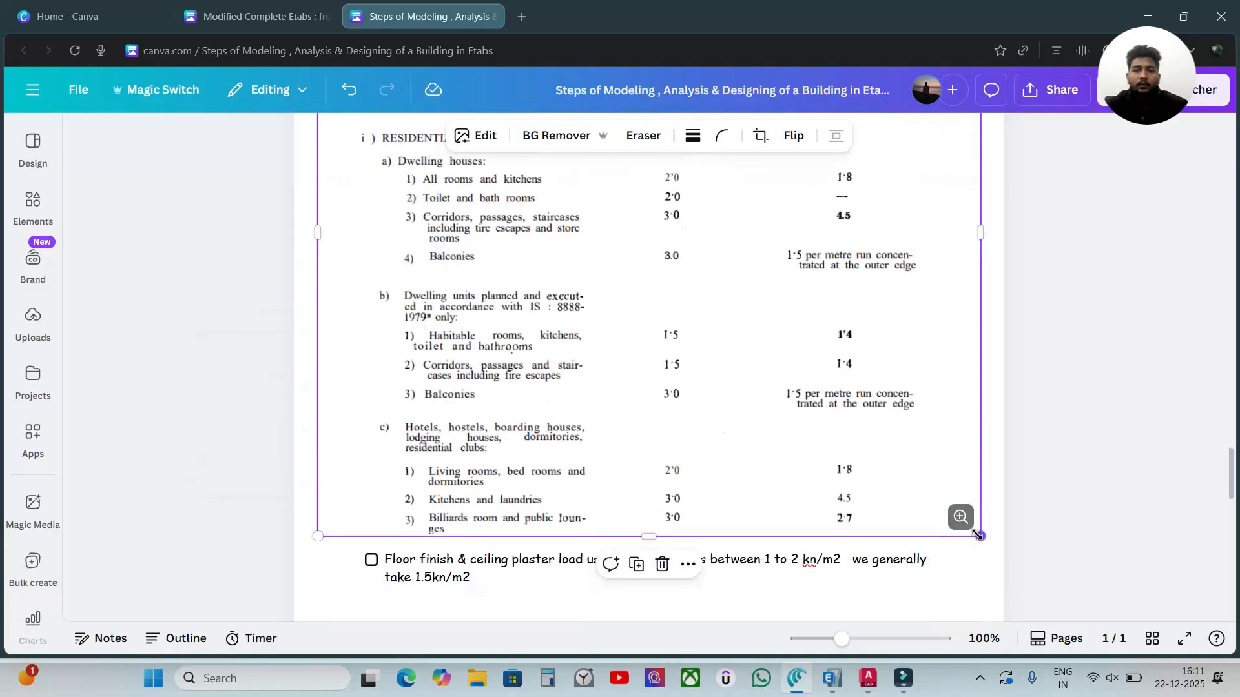
Return the imposed floor loads table in the notes to its smaller size and switch back to the ETABS model
click(960, 518)
scroll(740, 553, up, 4)
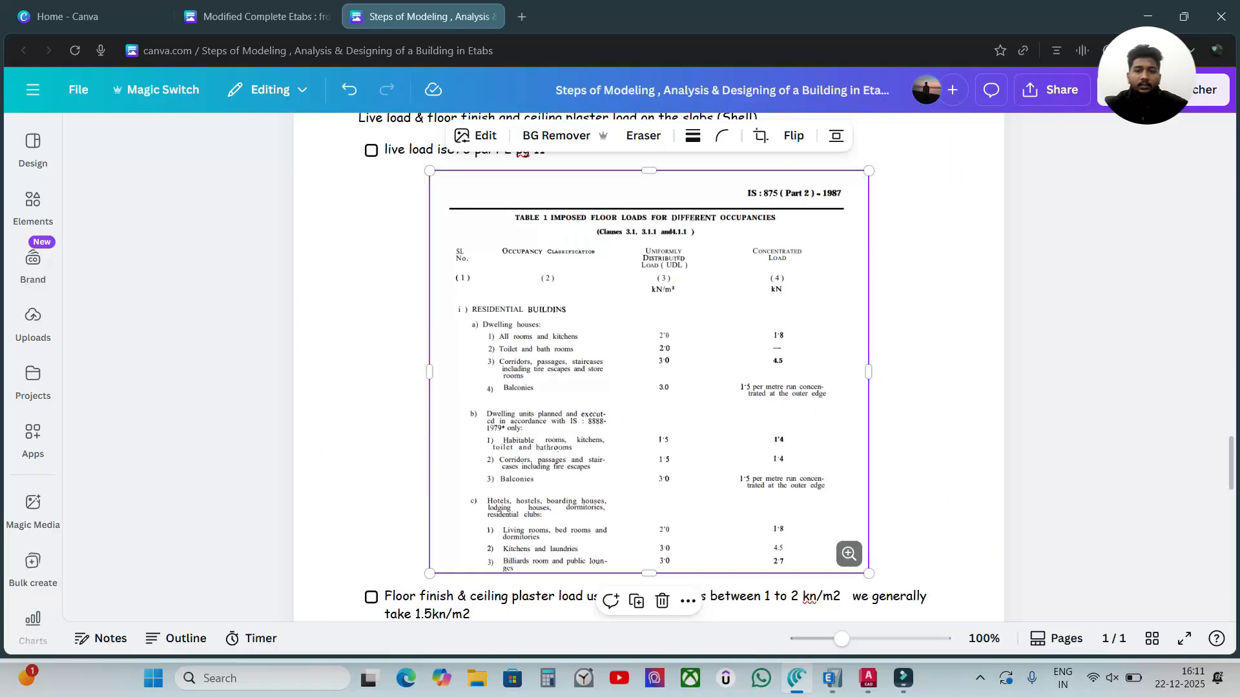
mouse_move(832, 678)
click(749, 584)
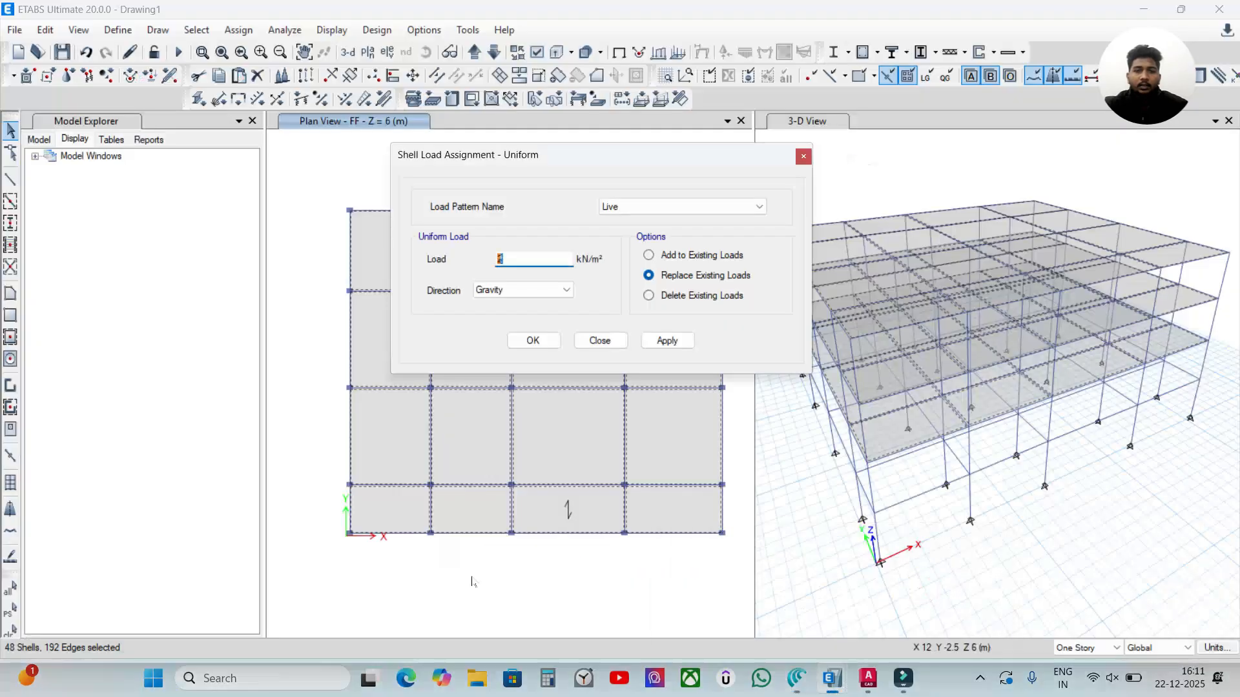
Apply the 2 kN/m² Live load to the selected floors, replacing existing loads, and close the assignment dialog
click(549, 262)
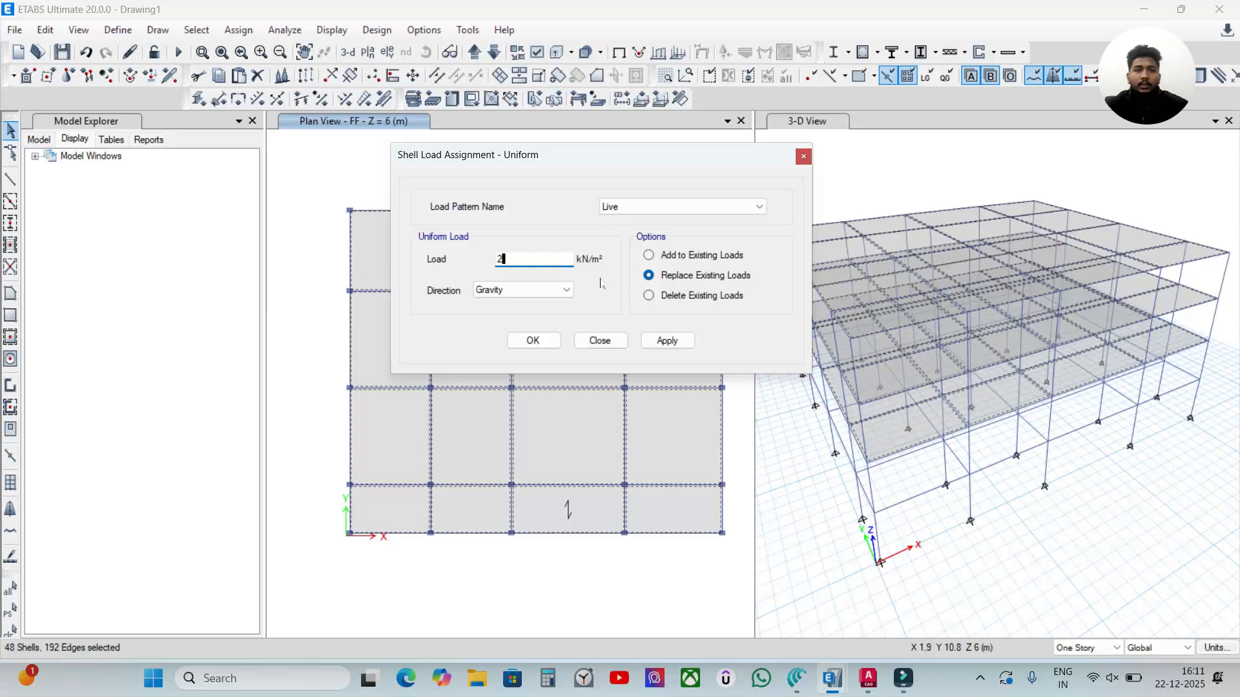
click(662, 342)
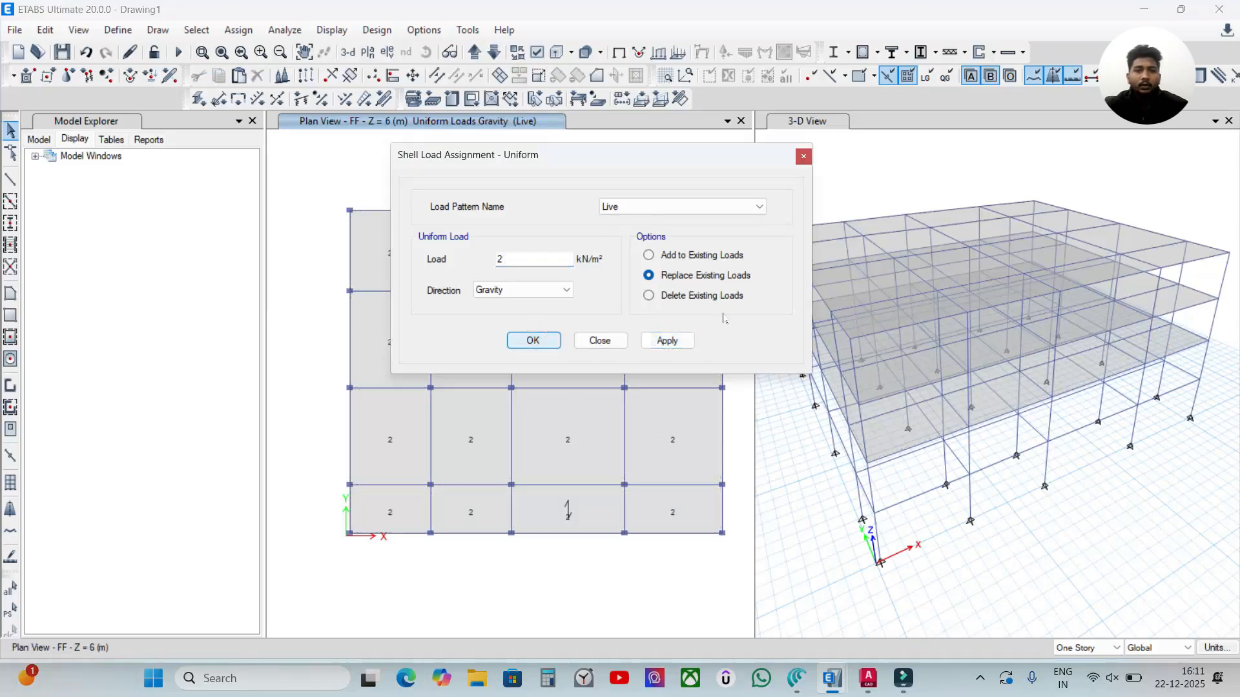
click(600, 340)
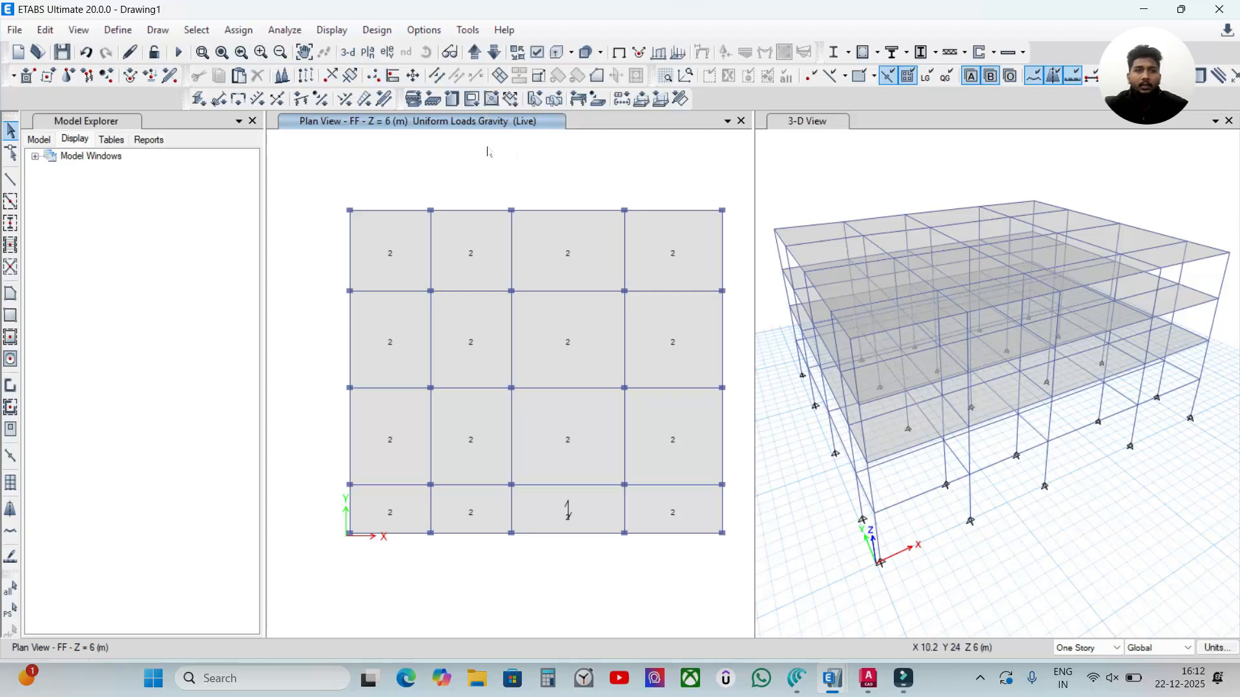
Restore the previous floor selection and open the uniform shell load assignment for it
click(196, 29)
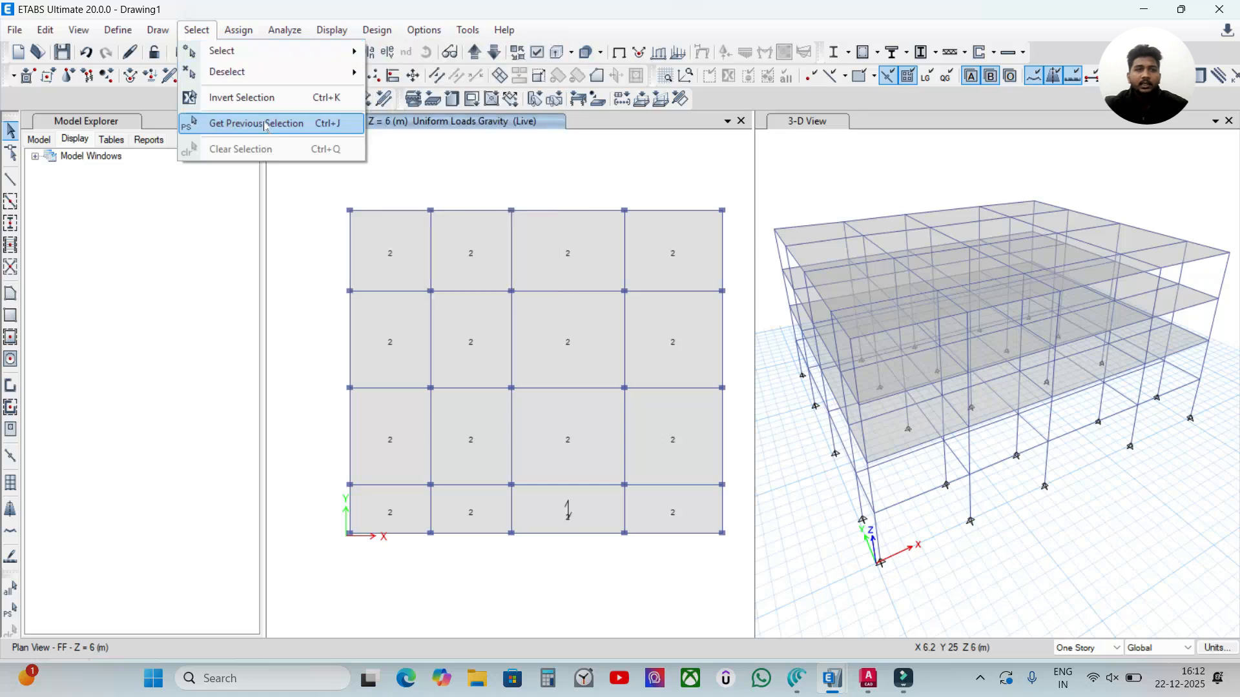
click(295, 124)
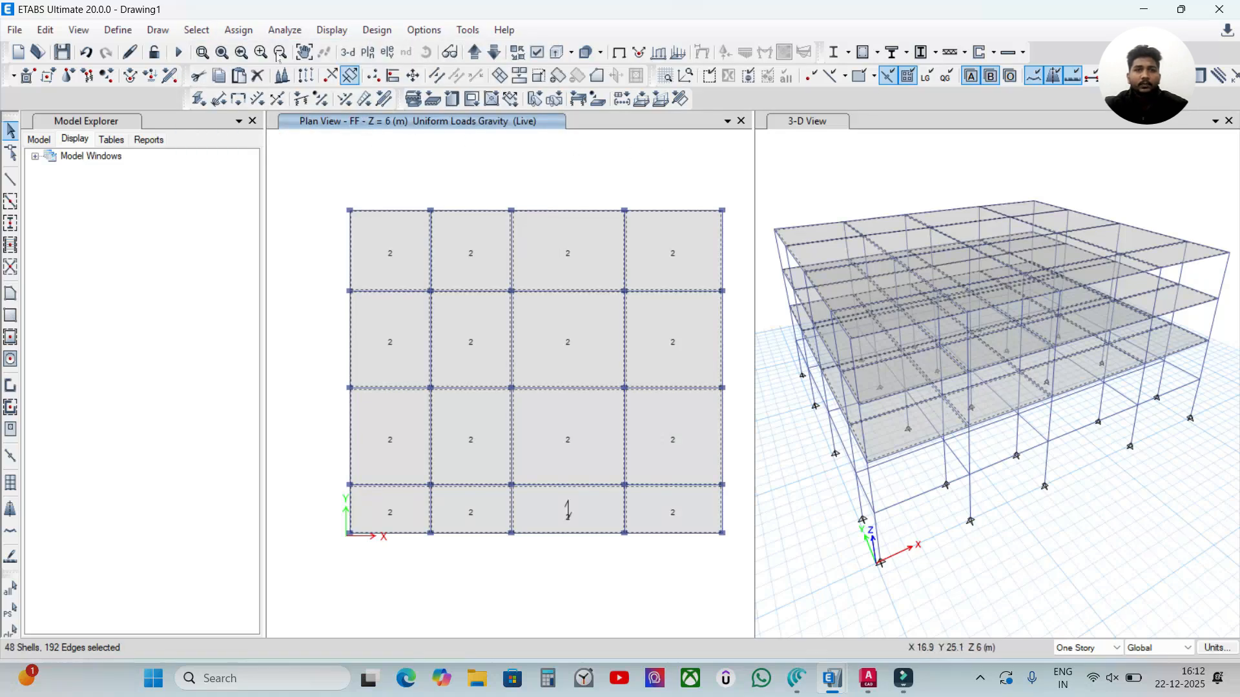
click(236, 33)
mouse_move(313, 201)
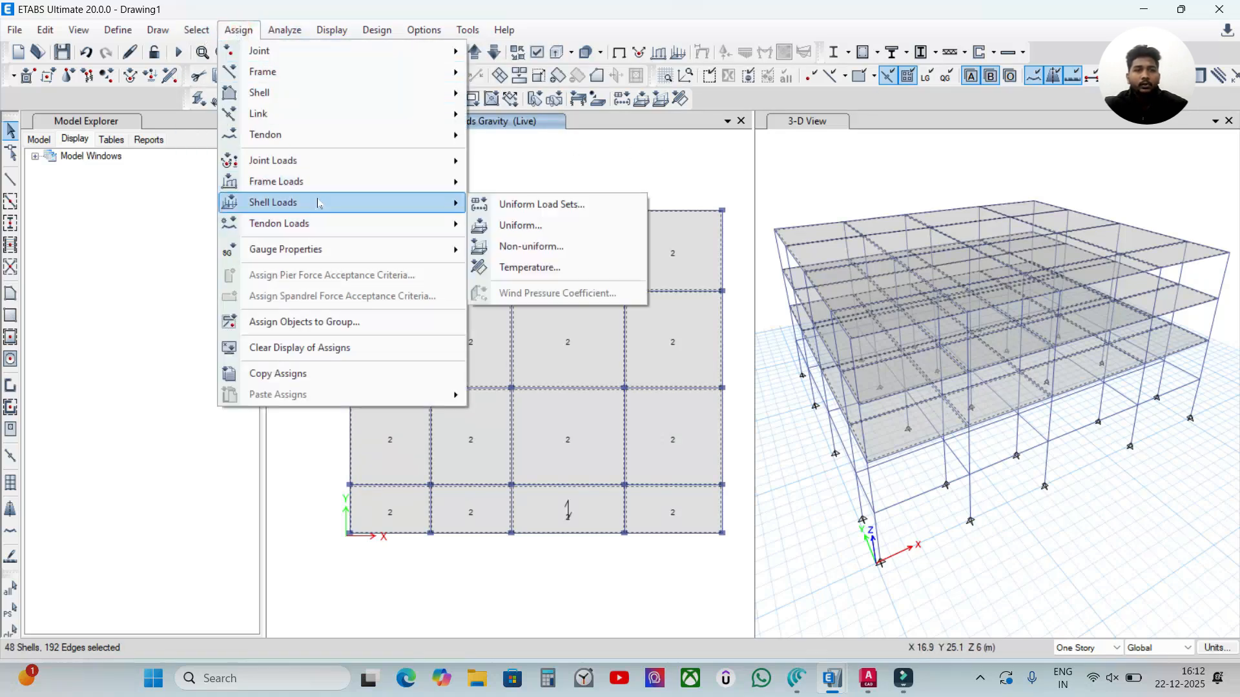
click(559, 226)
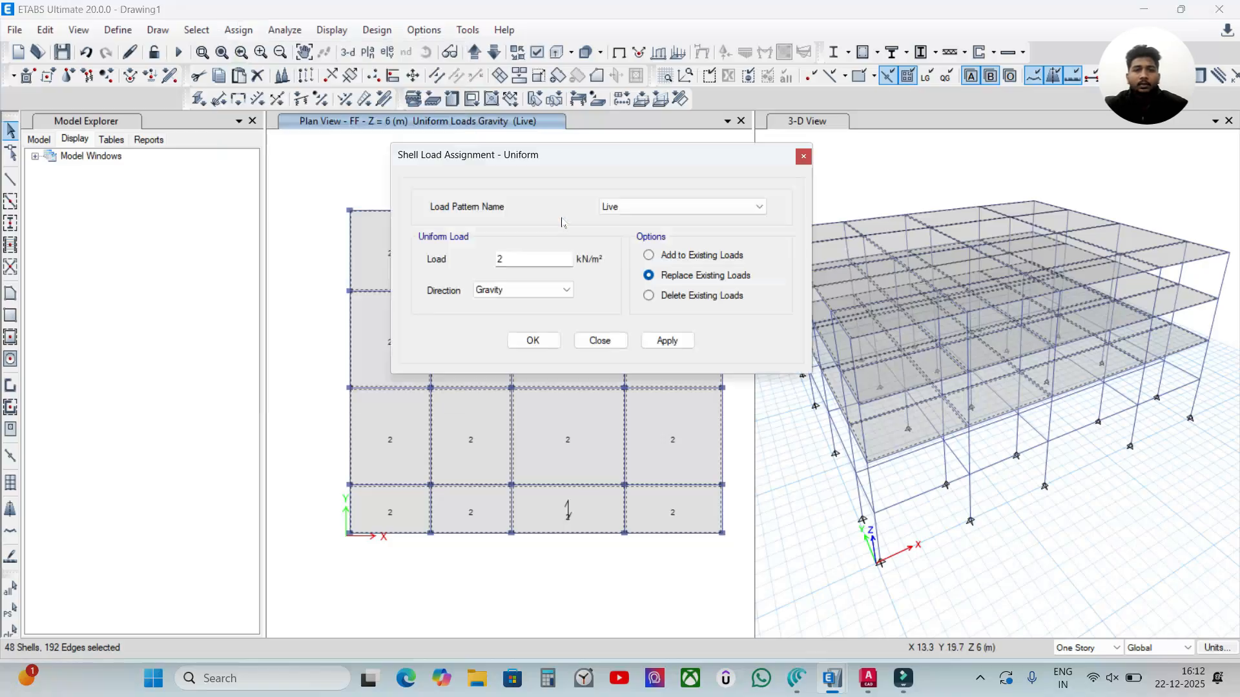
drag(514, 161, 469, 129)
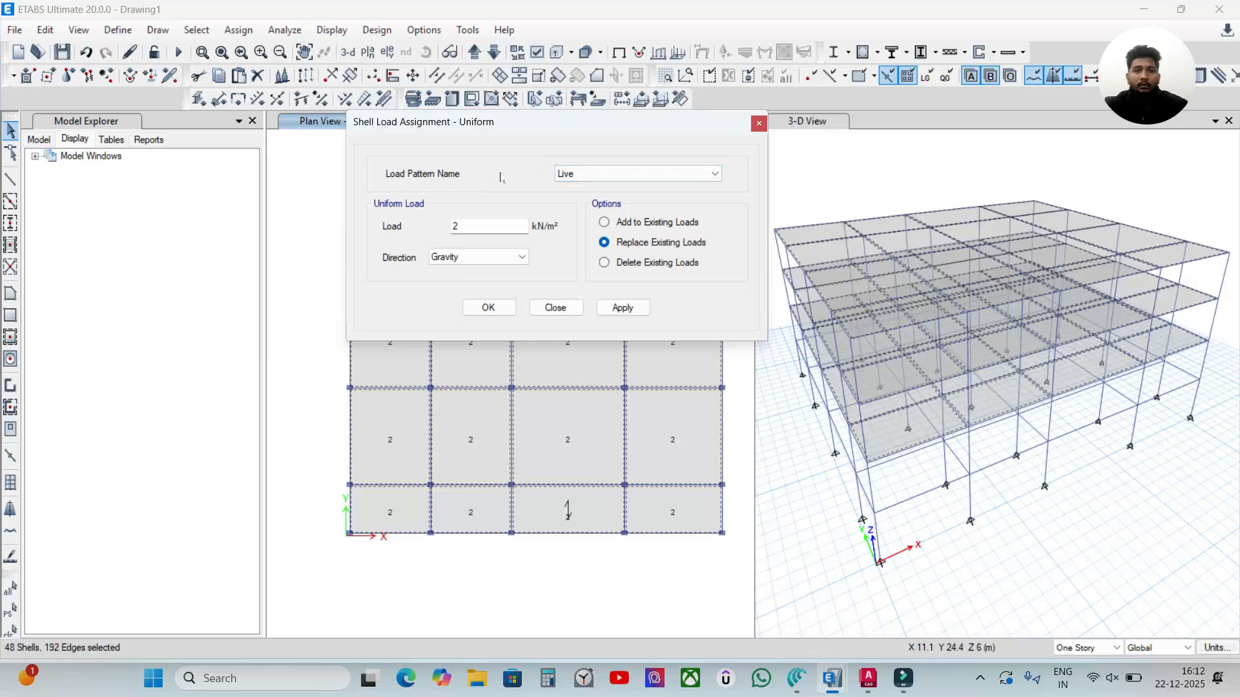
Set the uniform shell load to the FF &CP load pattern with a value of 1.5 kN/m²
click(613, 175)
click(602, 220)
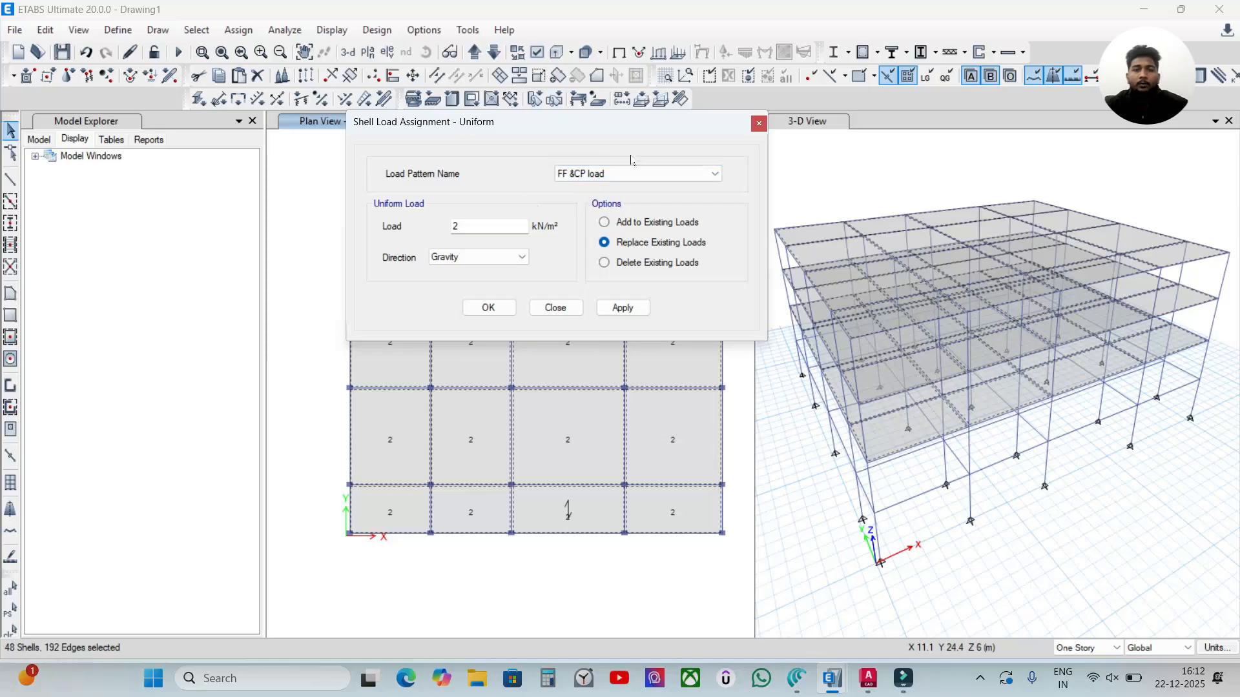
click(582, 176)
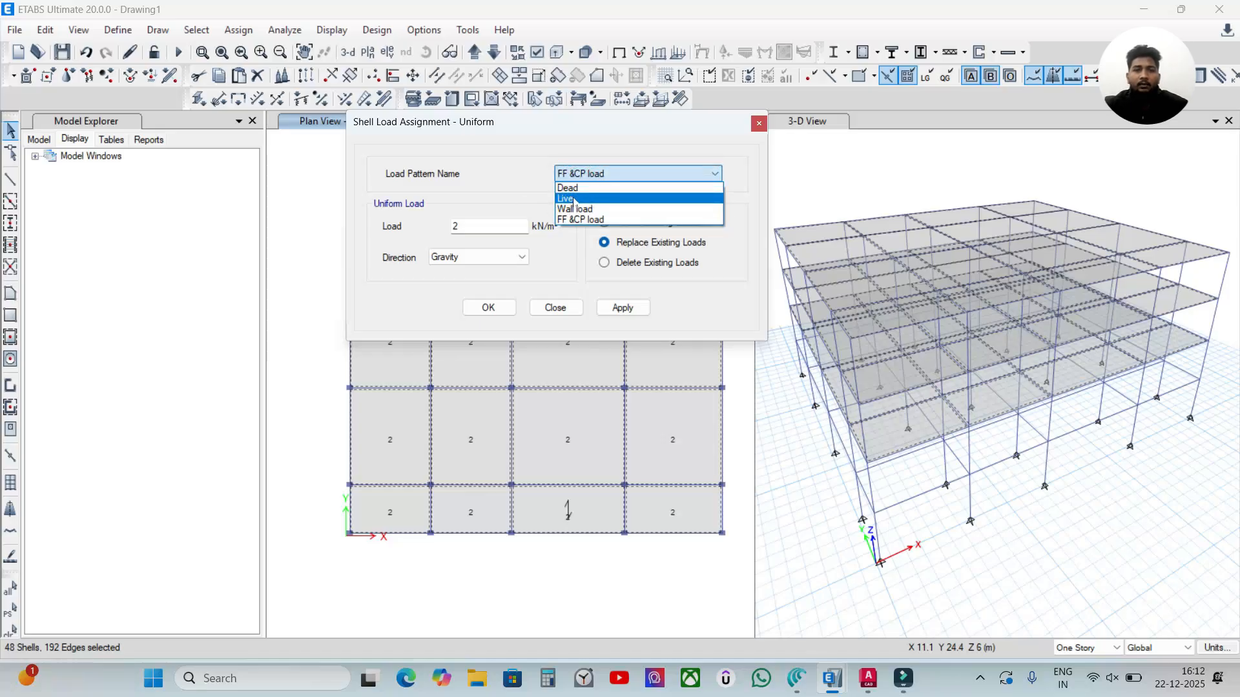
click(582, 220)
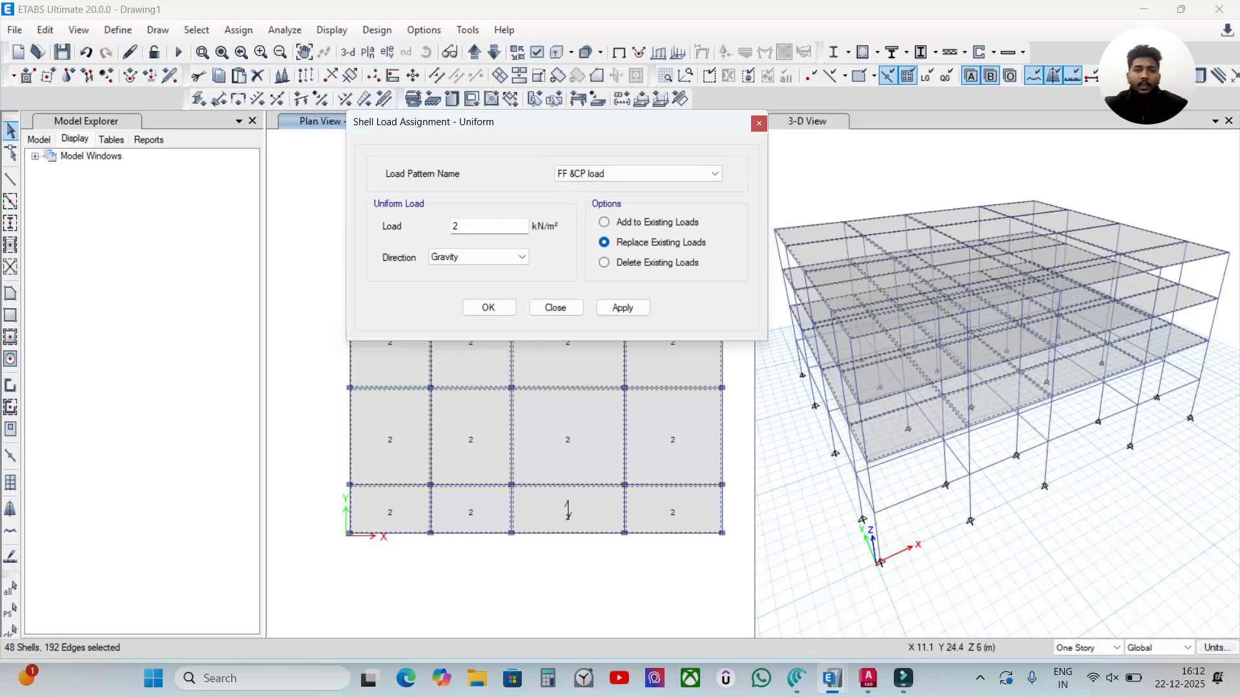
drag(510, 228, 328, 227)
text(1.5)
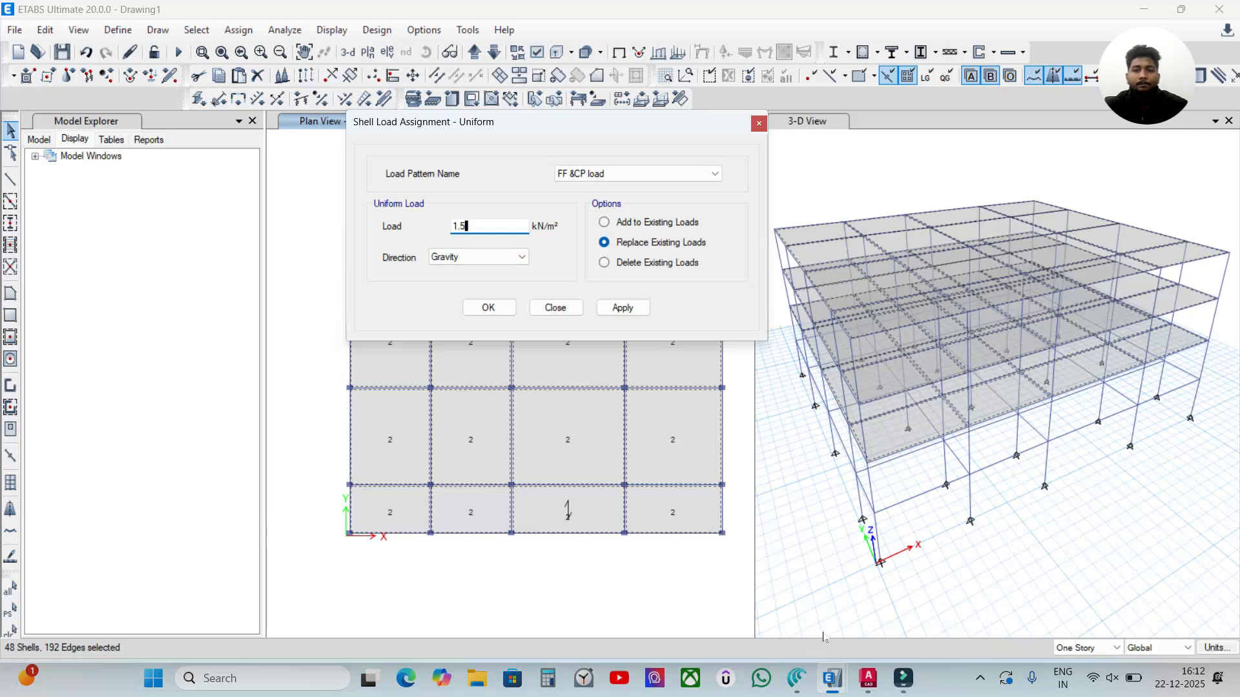
Switch to the Canva notes and examine the thumb-rule value for the floor finish and ceiling plaster load
mouse_move(805, 685)
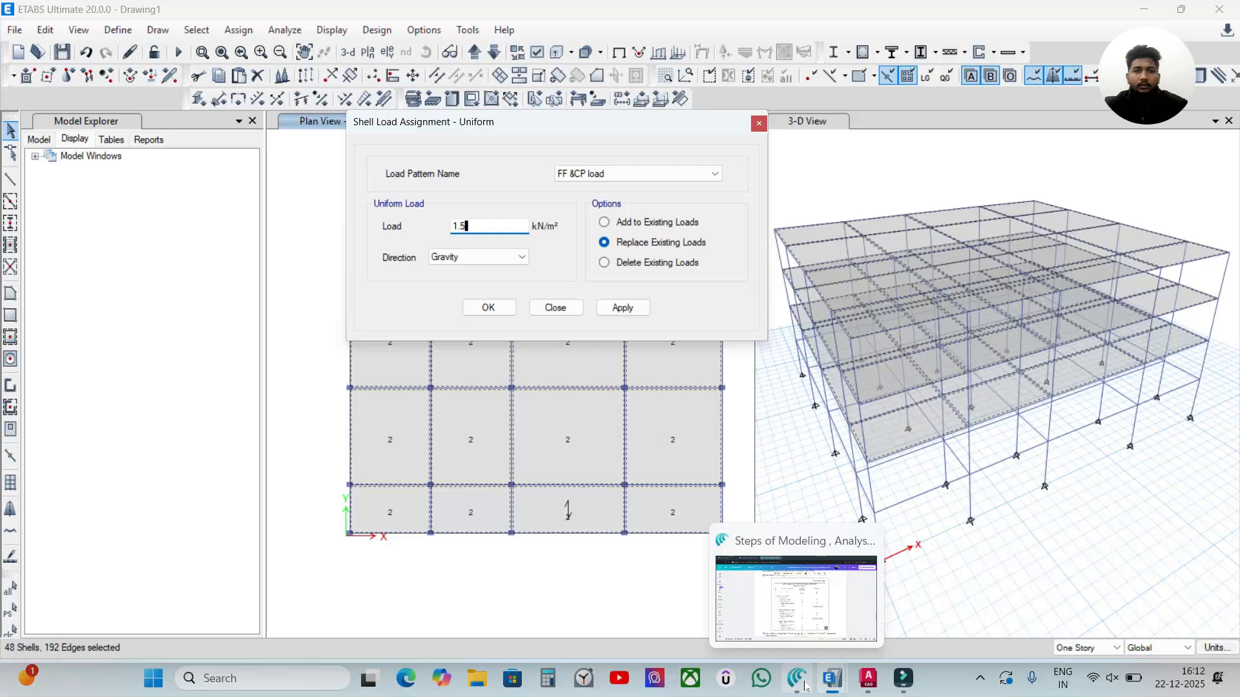
click(805, 685)
scroll(646, 388, down, 5)
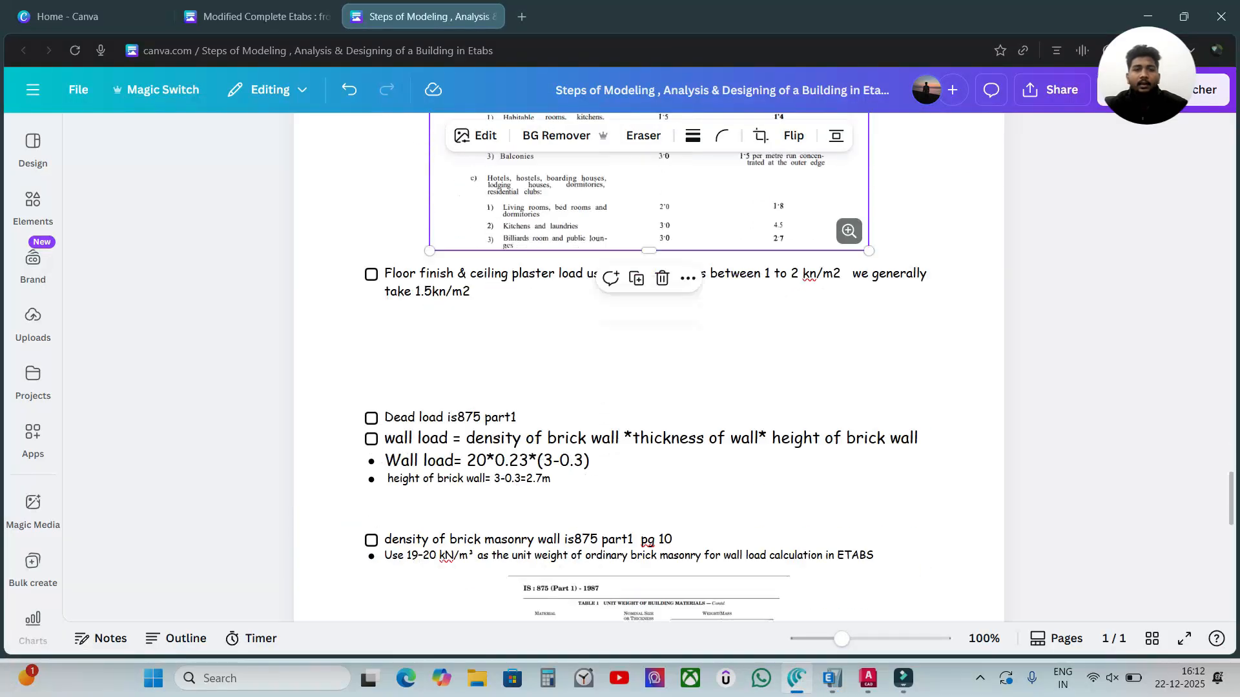
click(1098, 335)
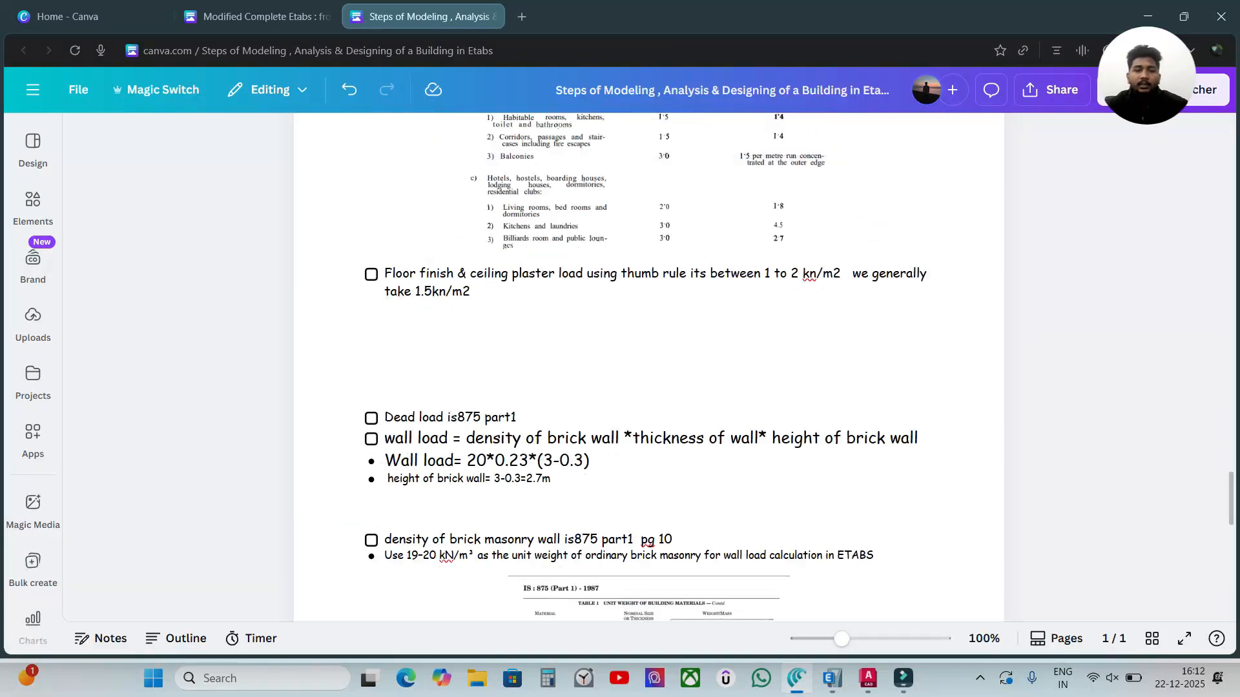
scroll(1033, 297, up, 1)
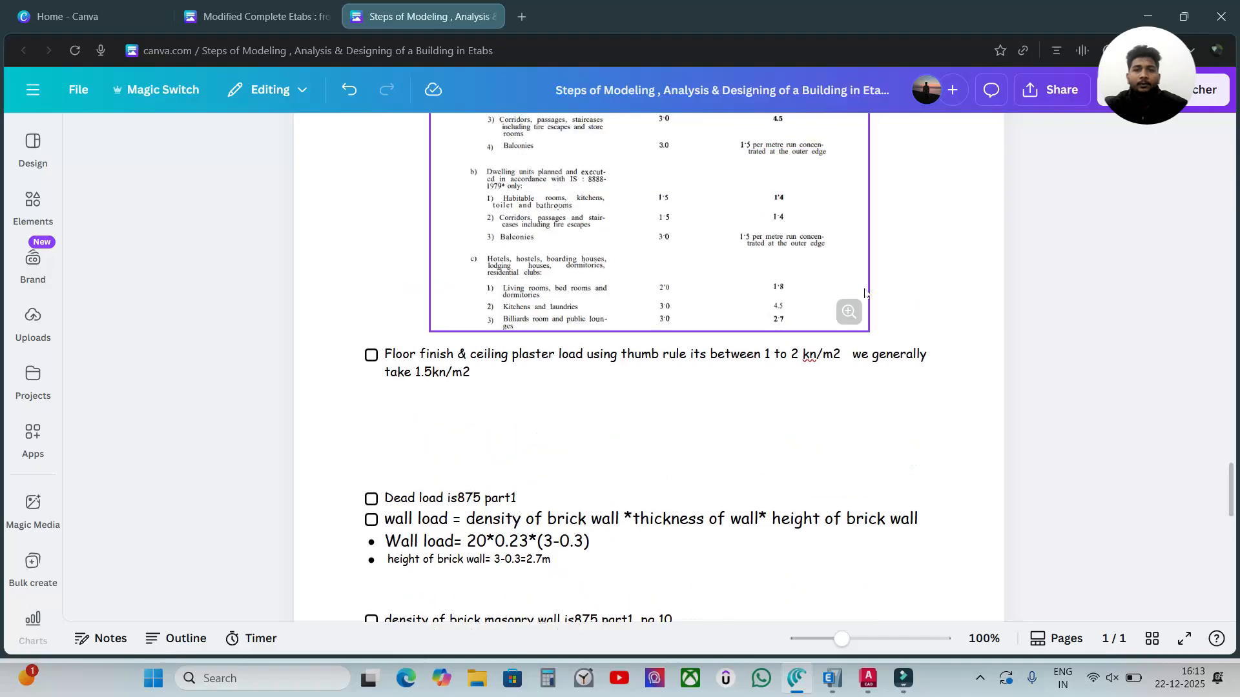
scroll(1101, 357, up, 3)
scroll(1101, 357, down, 6)
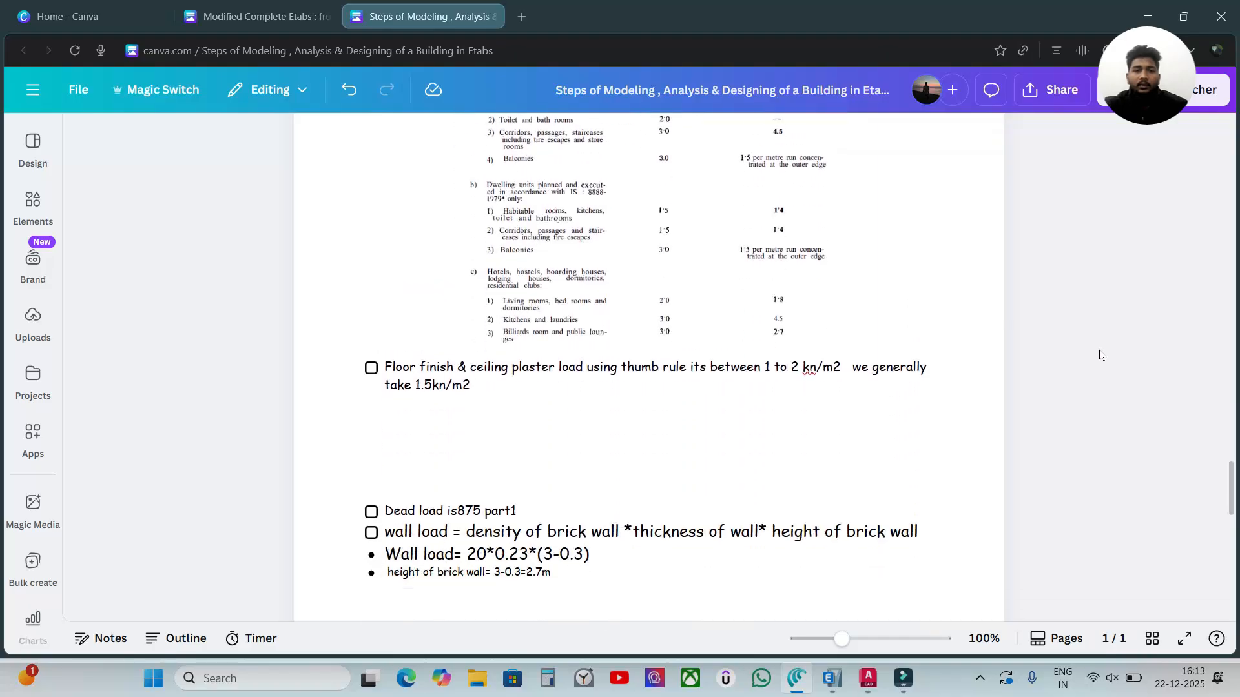
scroll(1099, 354, up, 5)
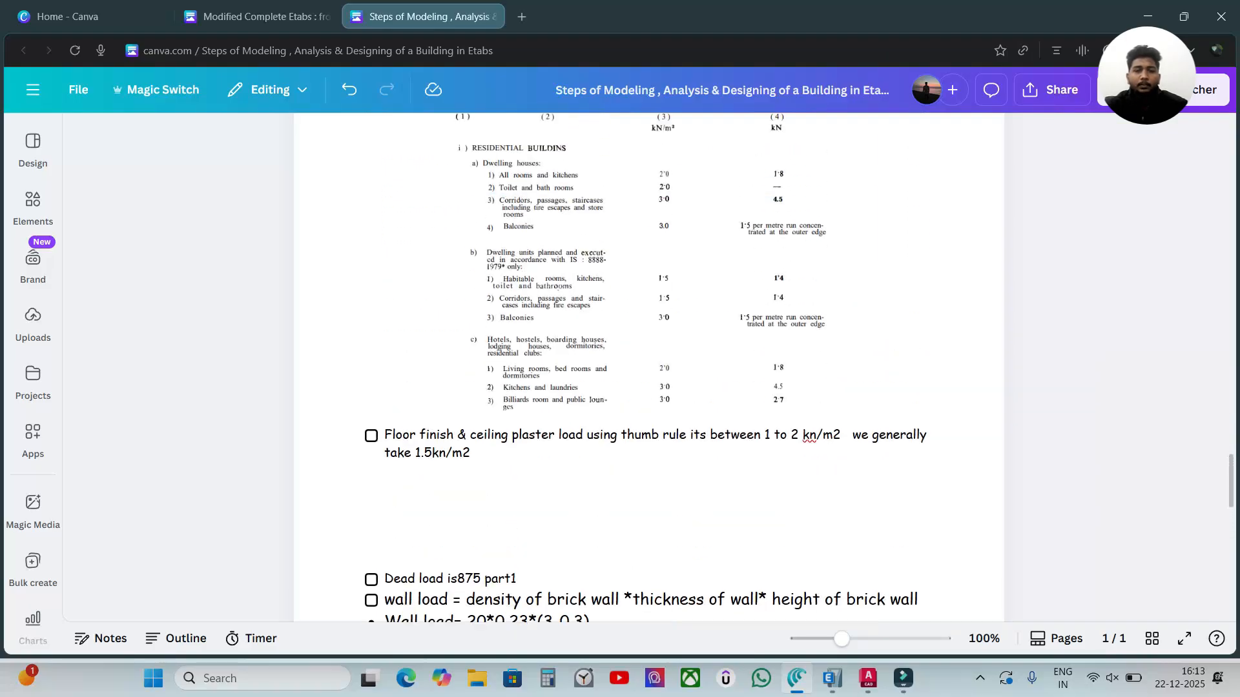
drag(410, 452, 471, 452)
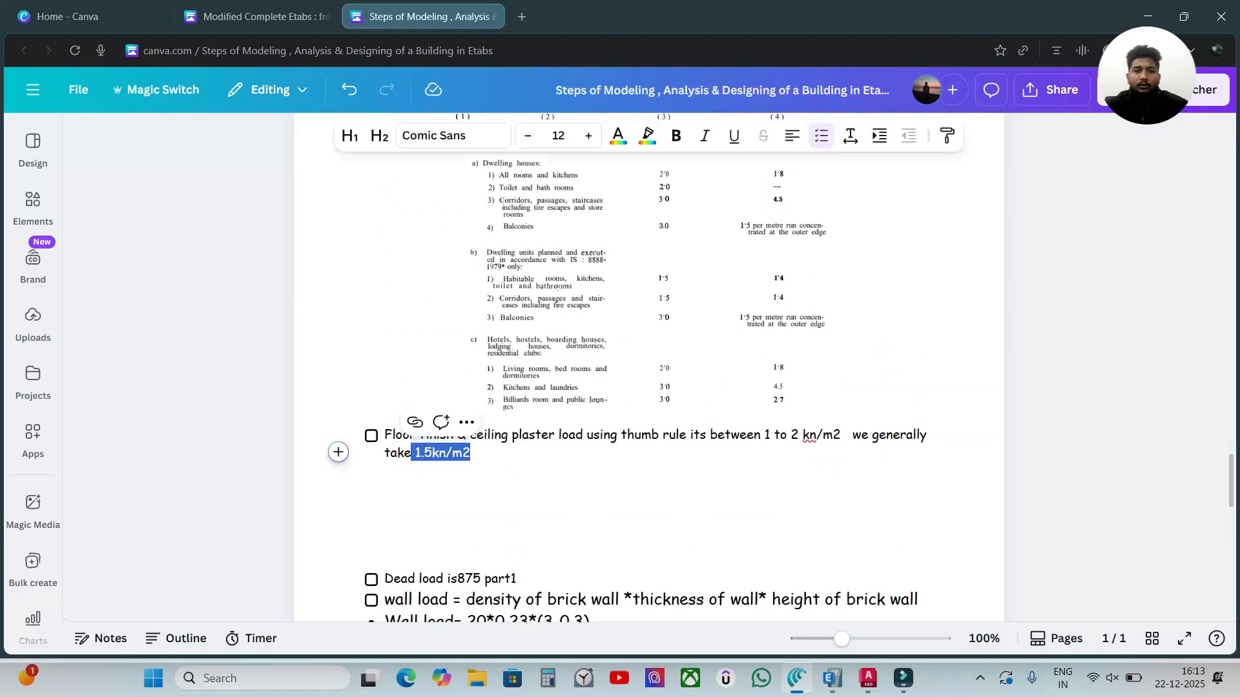
click(1104, 453)
Switch back to the ETABS Drawing1 model and apply the 1.5 kN/m² FF &CP load to the selected floors
mouse_move(832, 678)
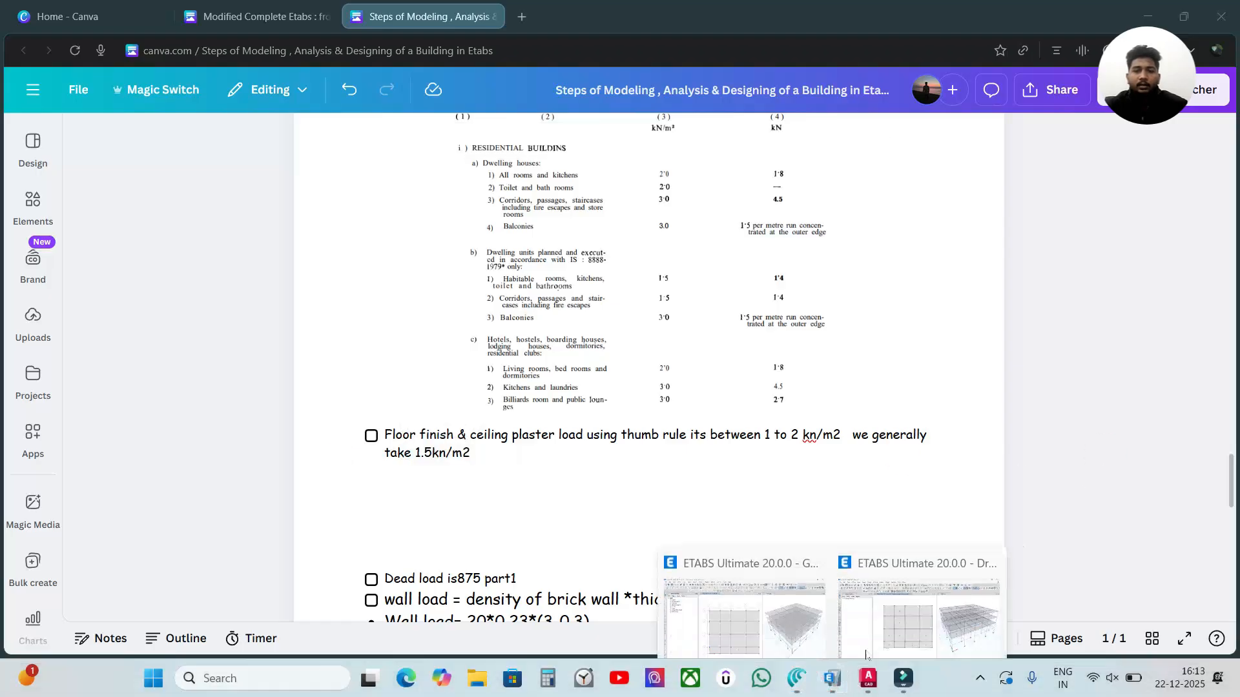
click(865, 654)
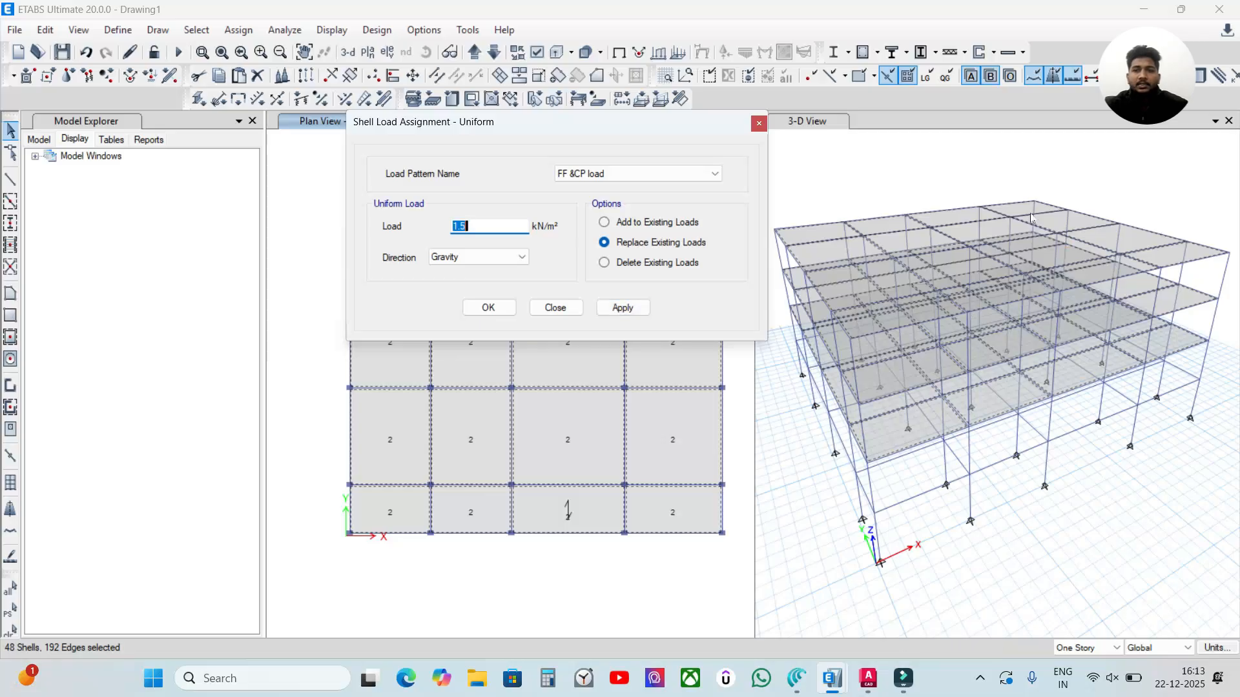
click(625, 308)
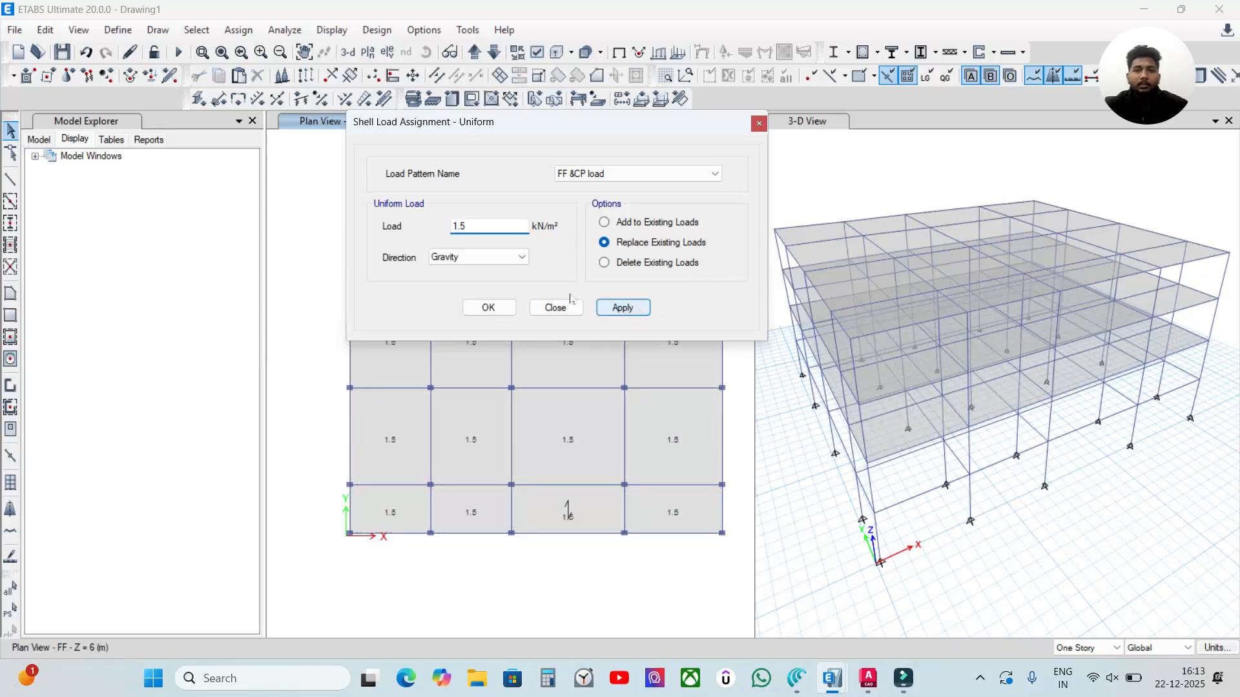
click(489, 308)
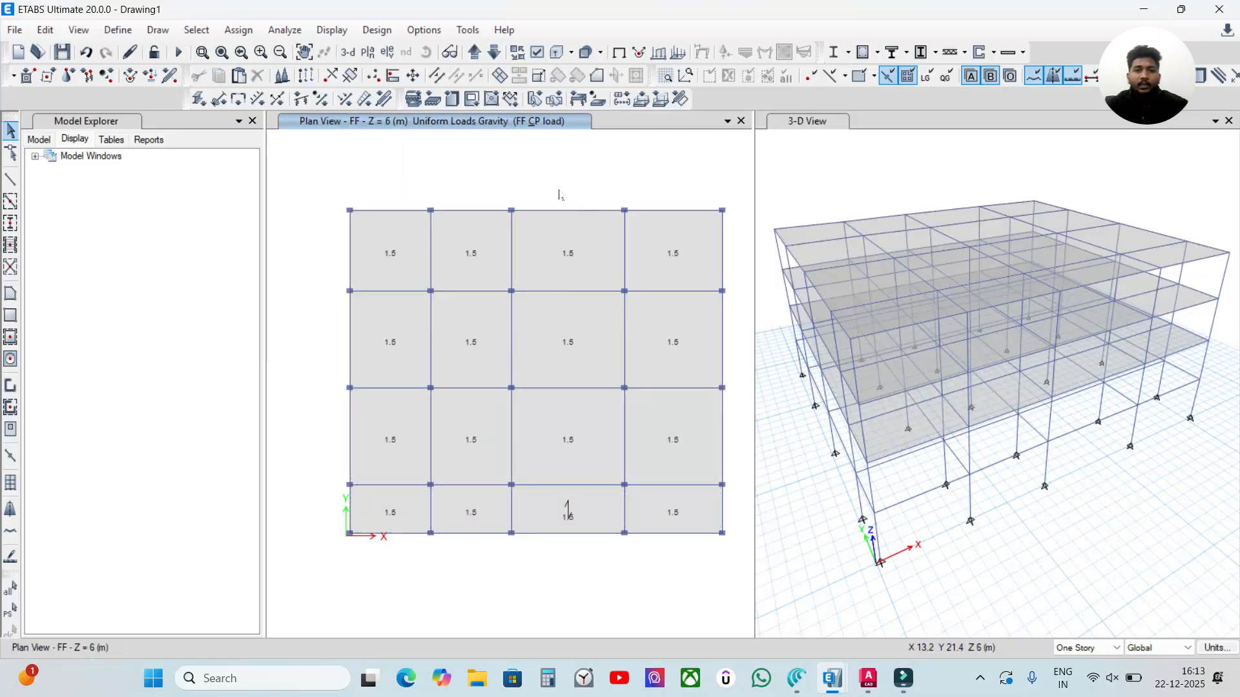
Check the loads assigned to a slab panel on the FF story in its slab information
right_click(565, 233)
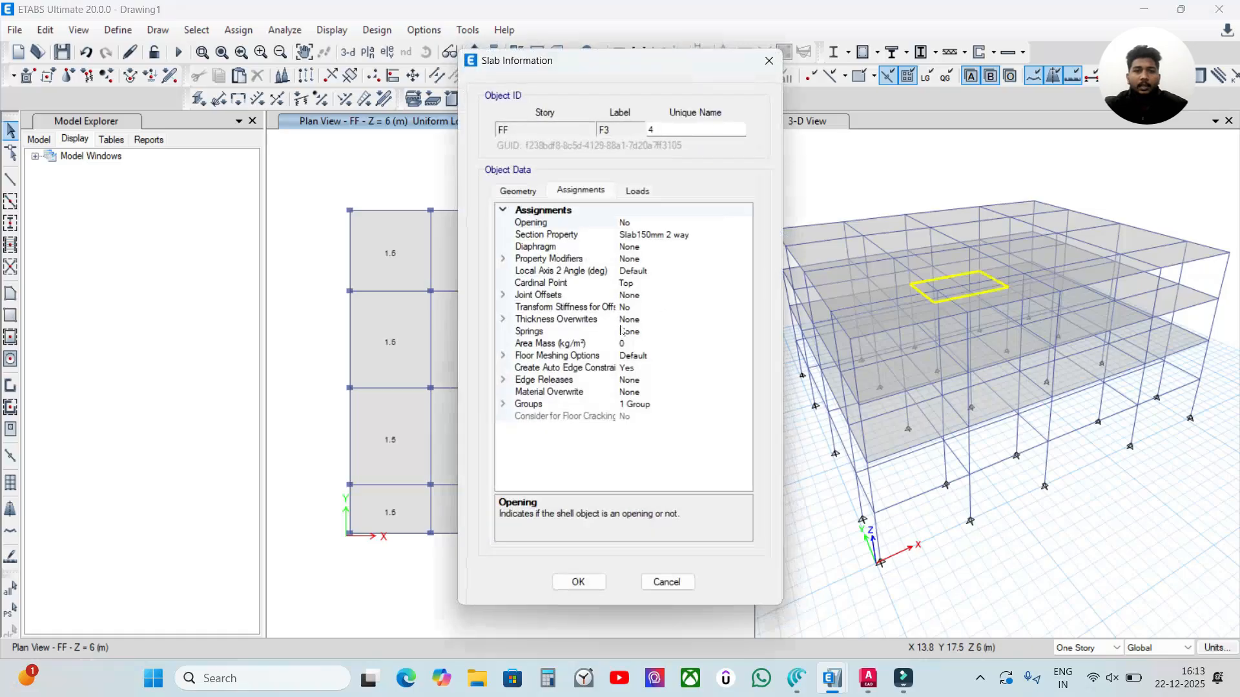
click(631, 191)
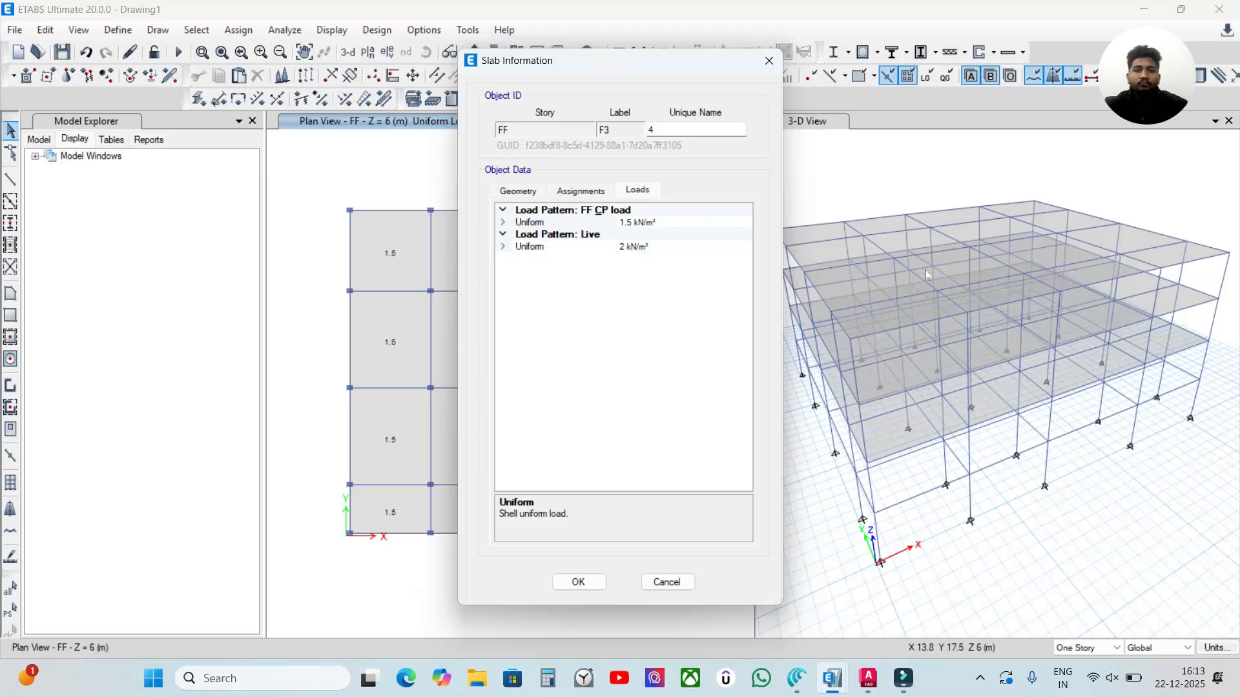
click(597, 582)
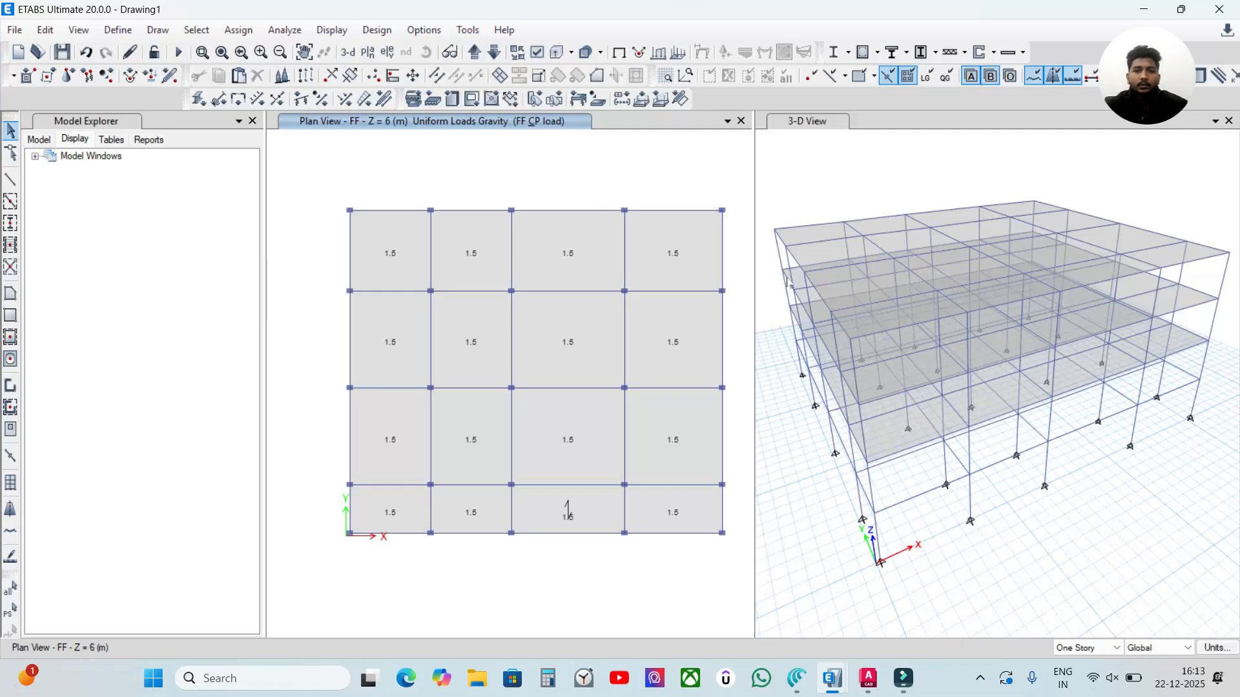
click(197, 30)
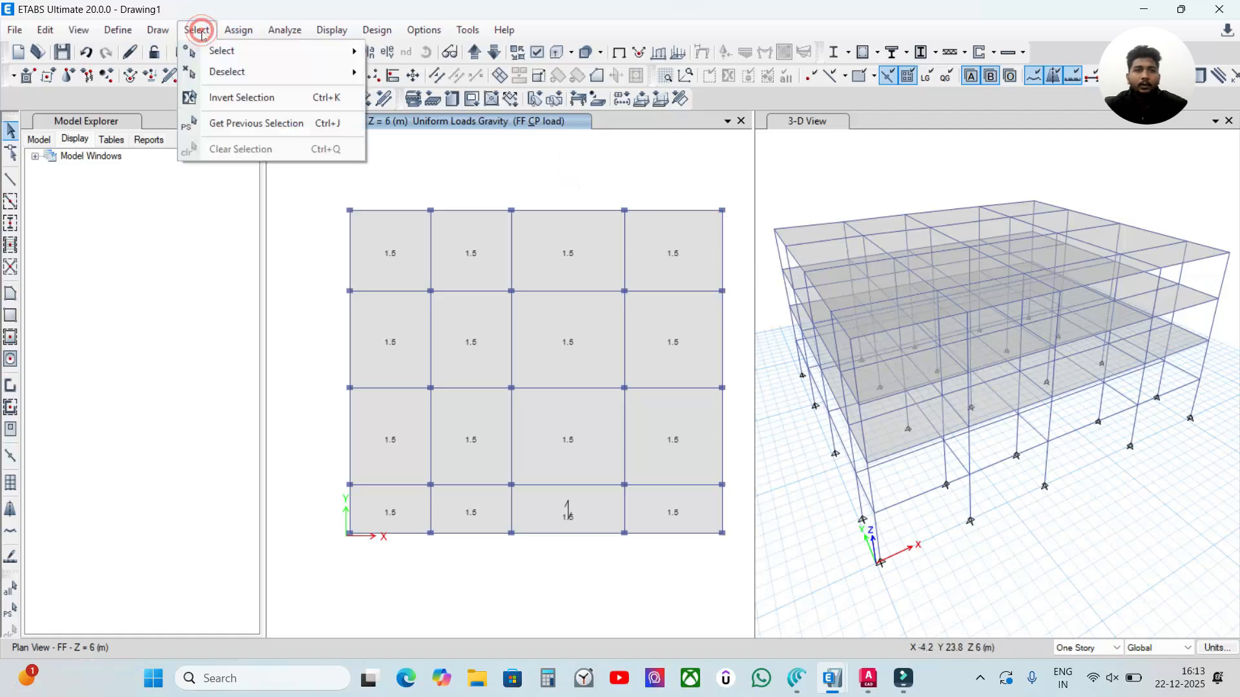
mouse_move(258, 50)
click(486, 163)
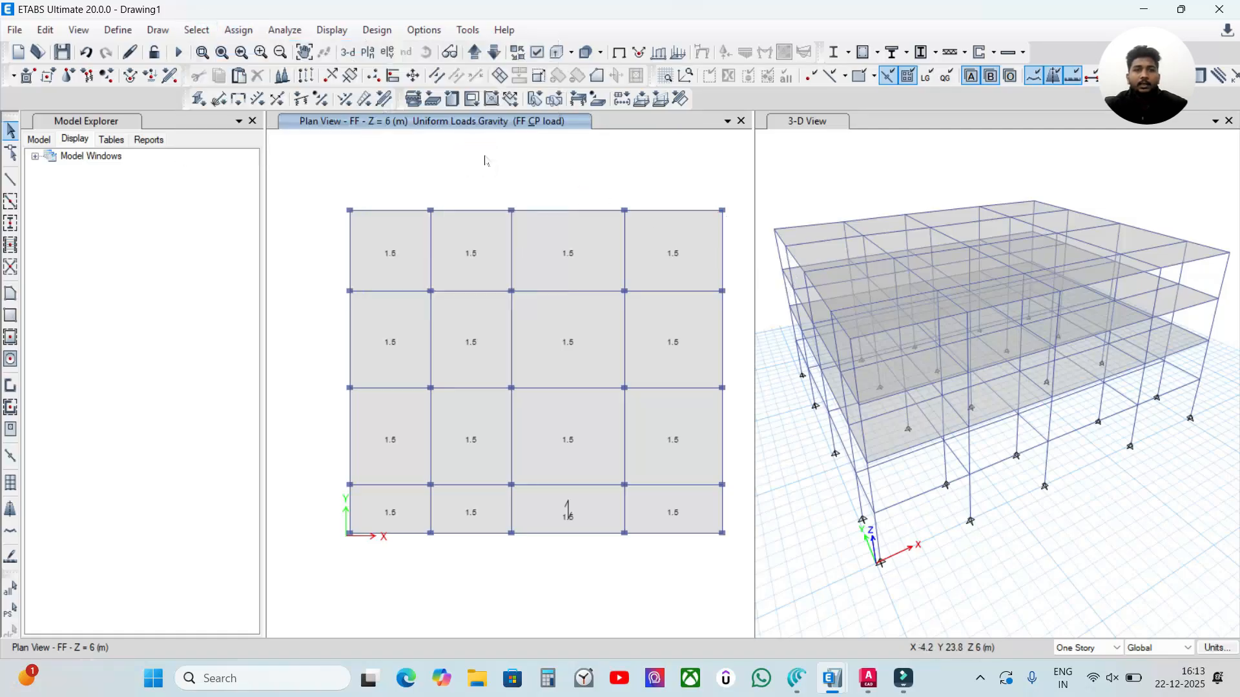
click(665, 144)
Clear the floor load values from the plan view and select all beams in the model by object type
click(620, 53)
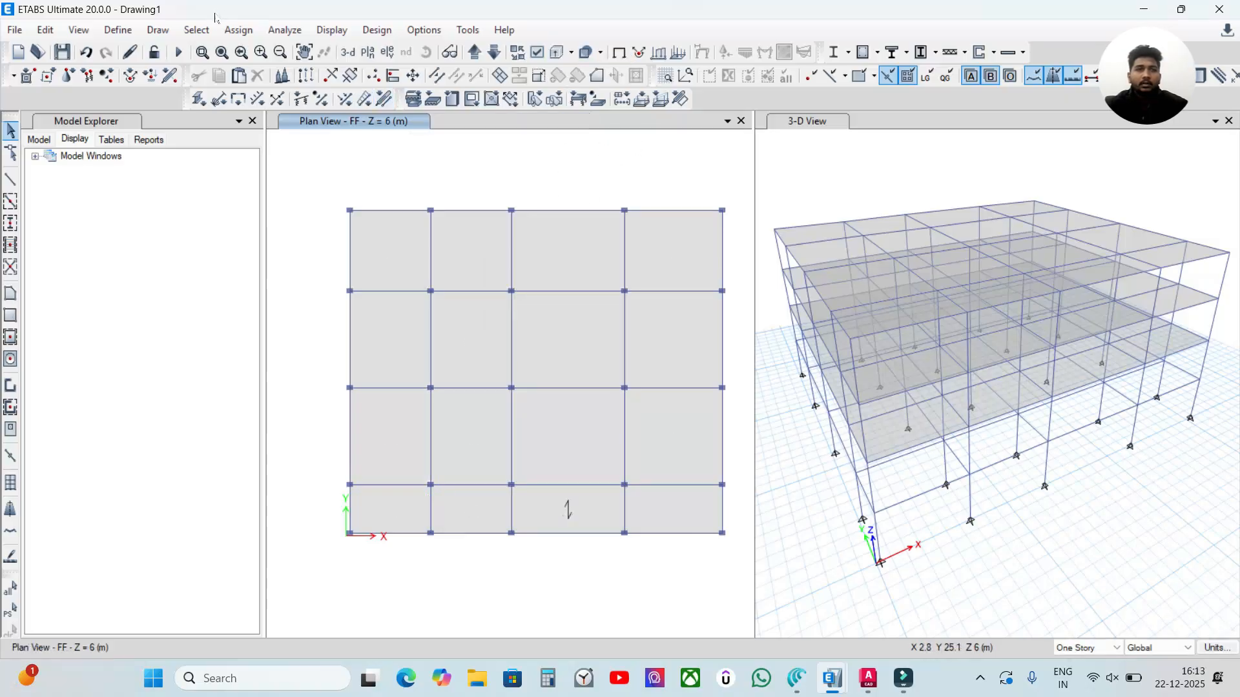
click(197, 30)
mouse_move(210, 51)
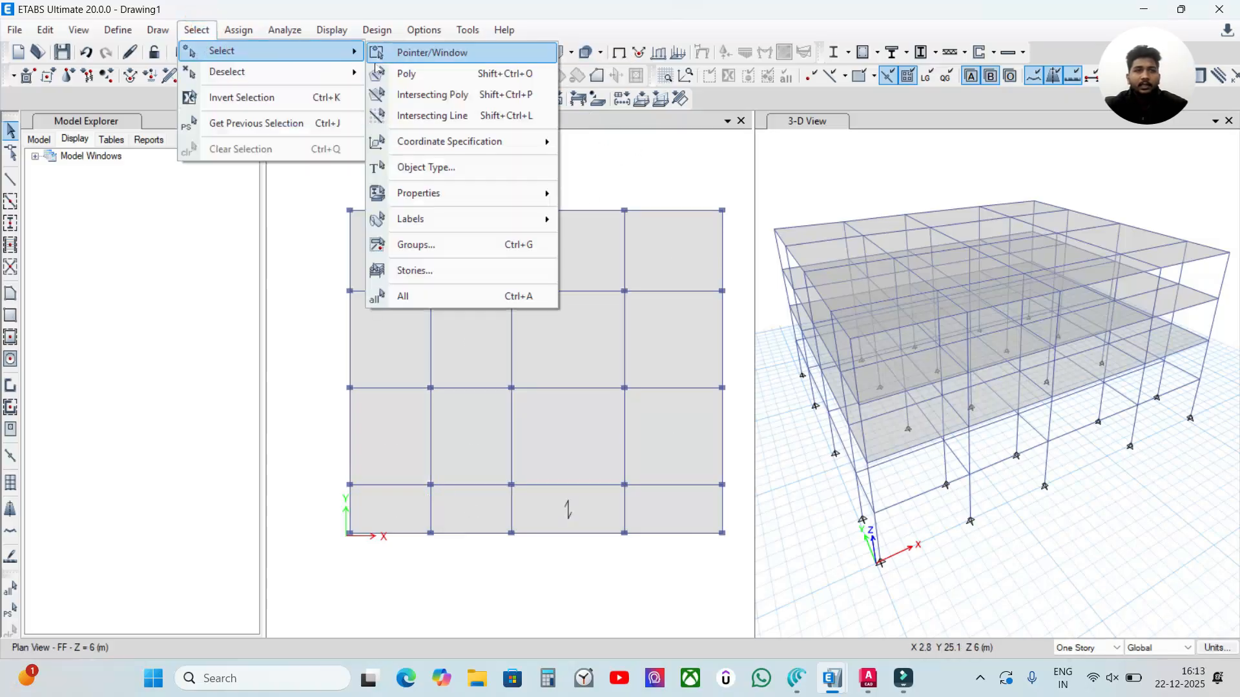
click(426, 168)
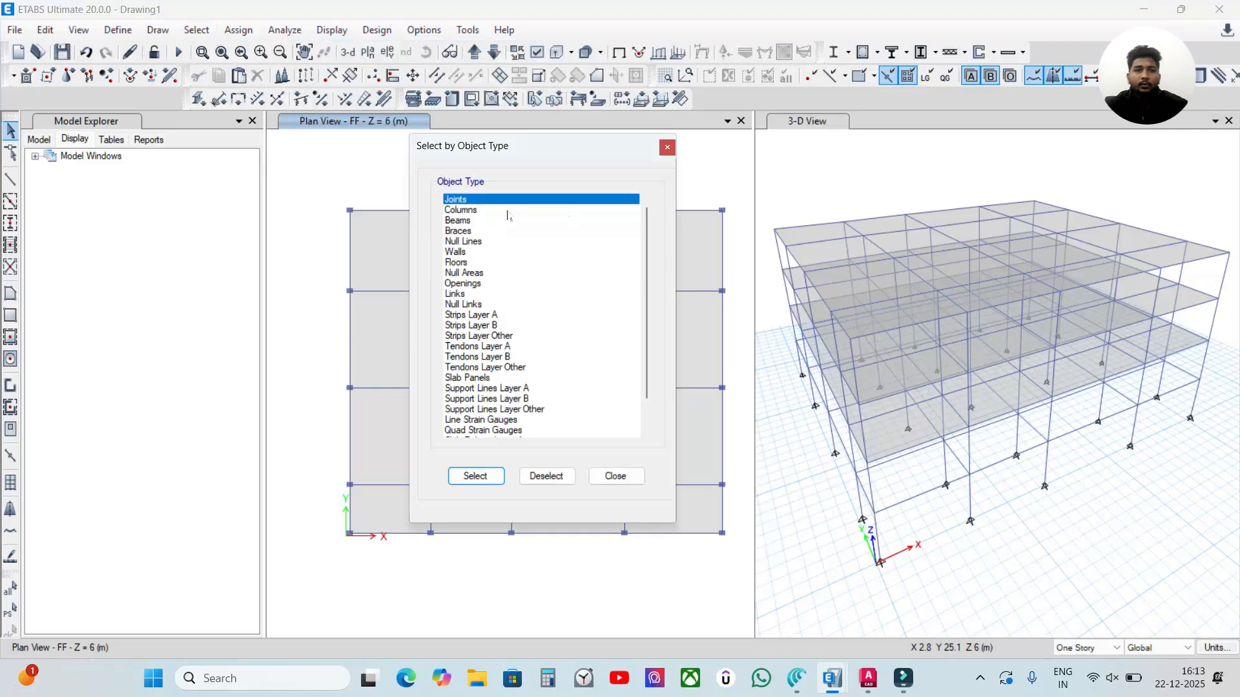
click(470, 221)
click(473, 476)
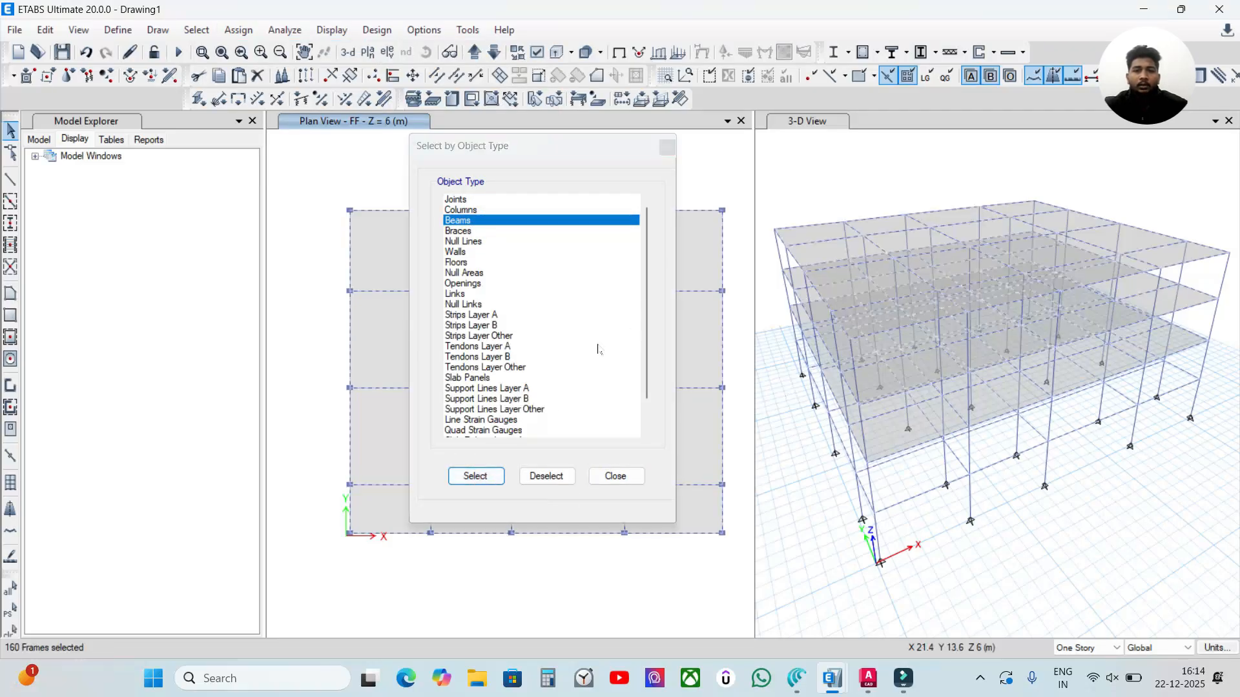
click(615, 476)
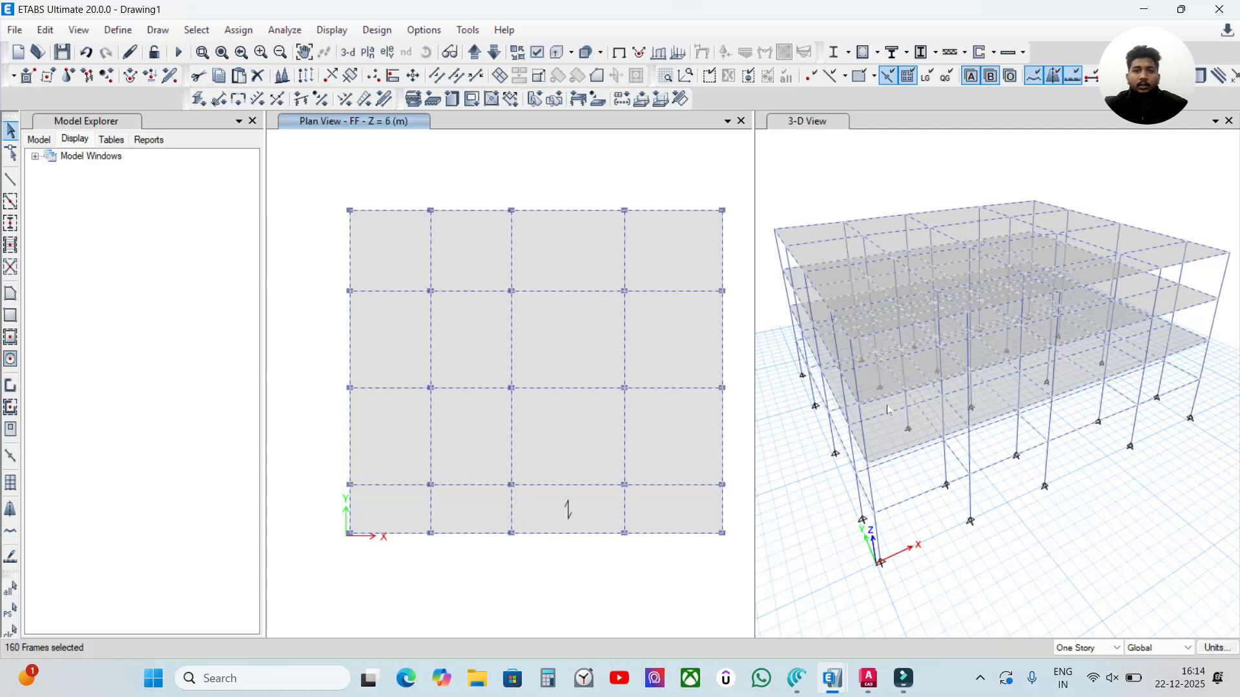
Remove the Terrace story's beams from the current beam selection by deselecting that story
mouse_move(975, 561)
shift+middle_down()
mouse_move(968, 487)
mouse_move(947, 517)
mouse_move(831, 321)
shift+middle_up()
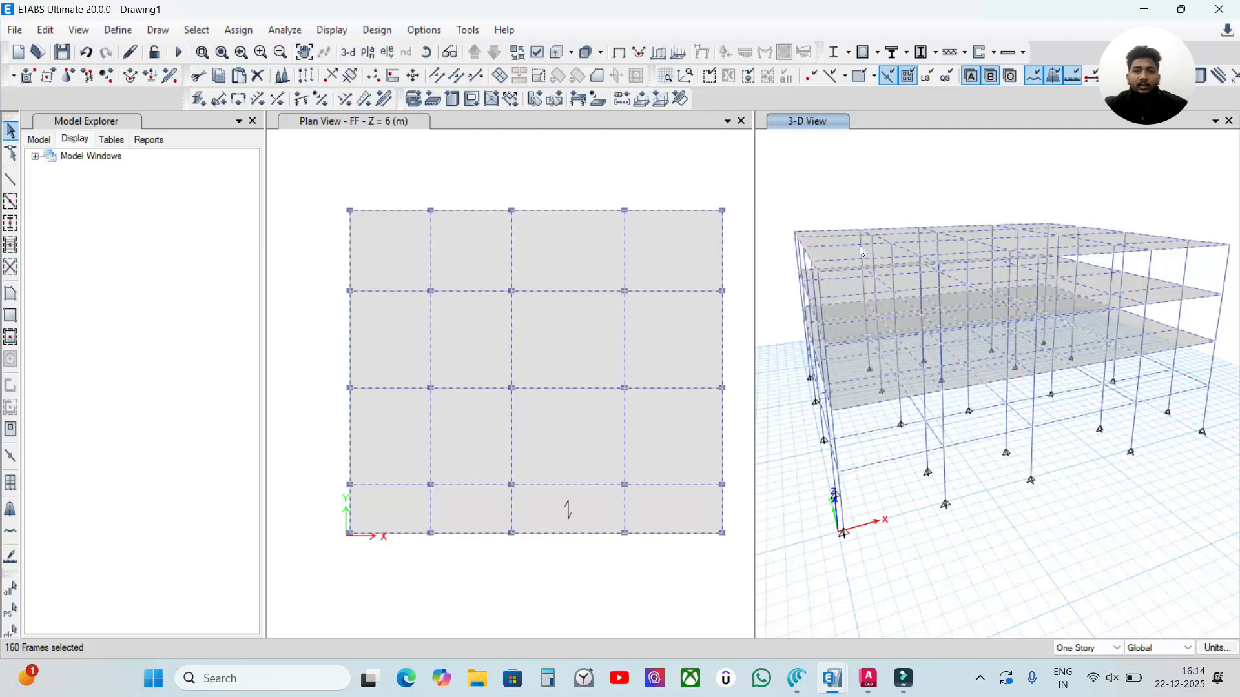
shift+middle_drag(794, 202, 921, 250)
click(347, 52)
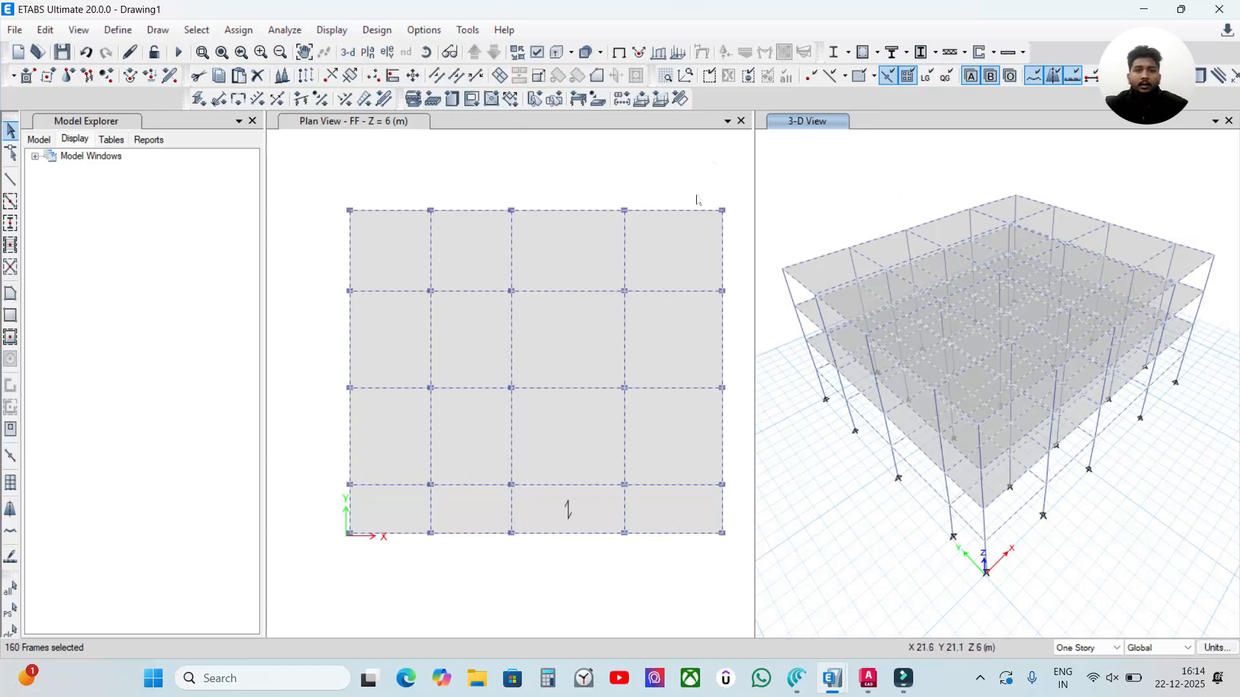
click(197, 30)
mouse_move(266, 73)
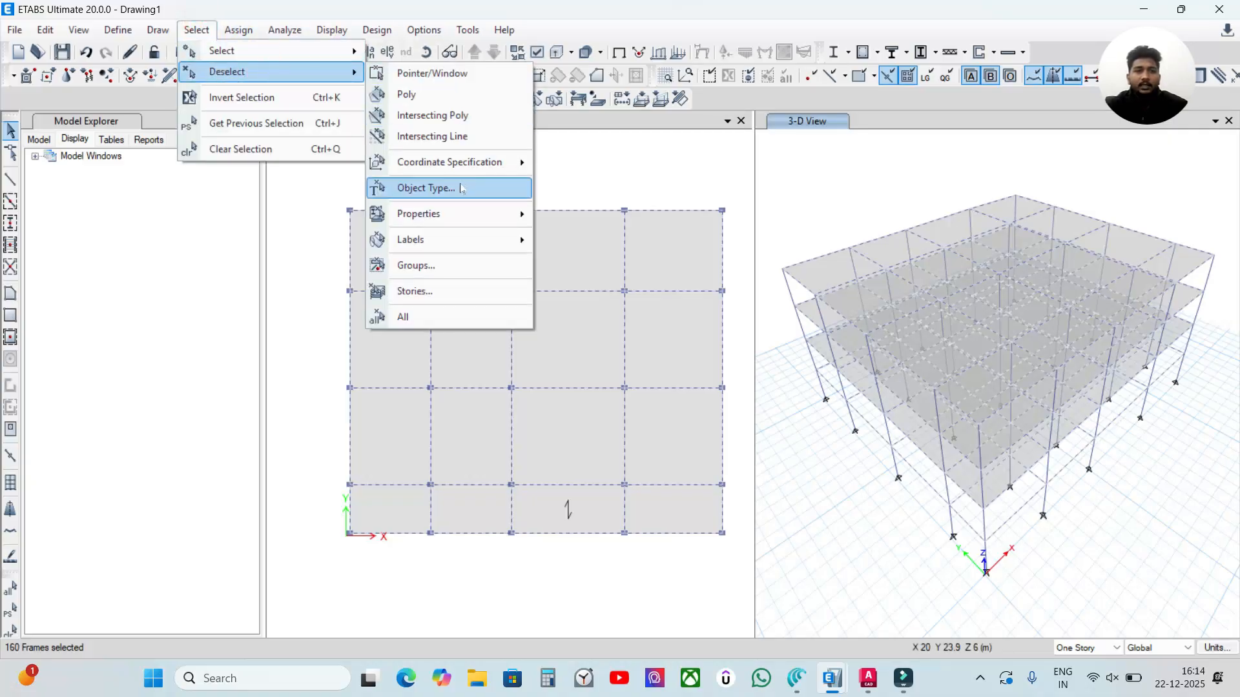
click(407, 295)
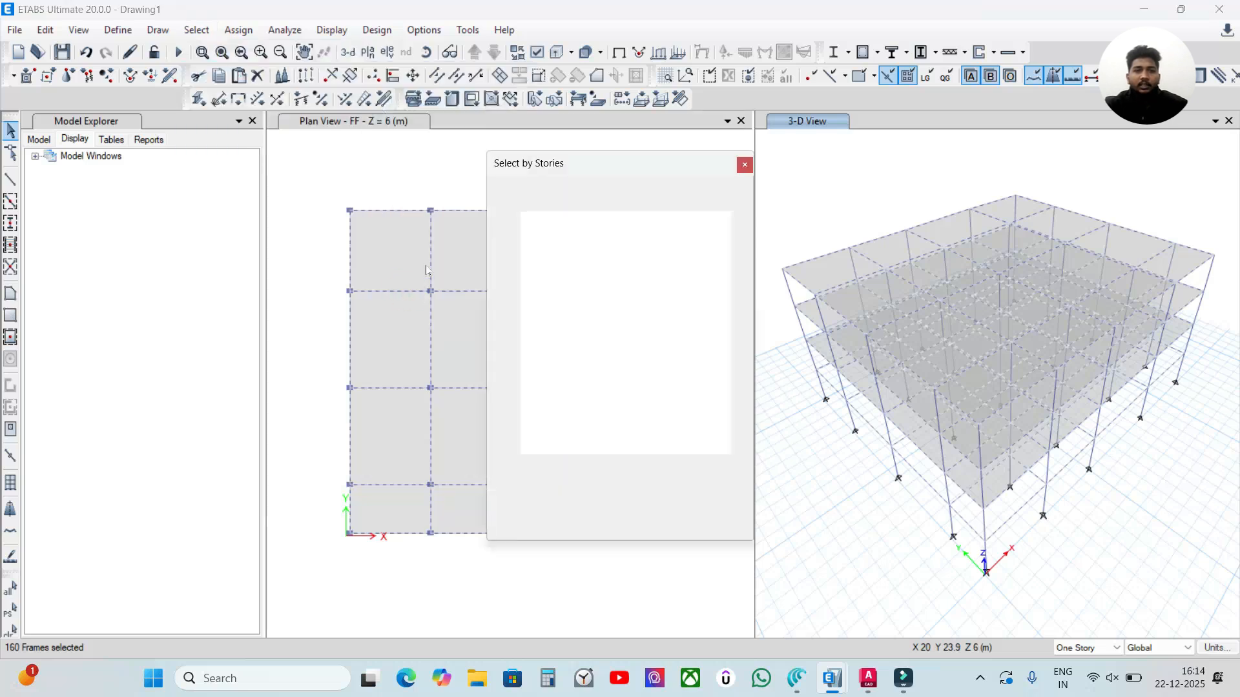
drag(658, 169, 623, 140)
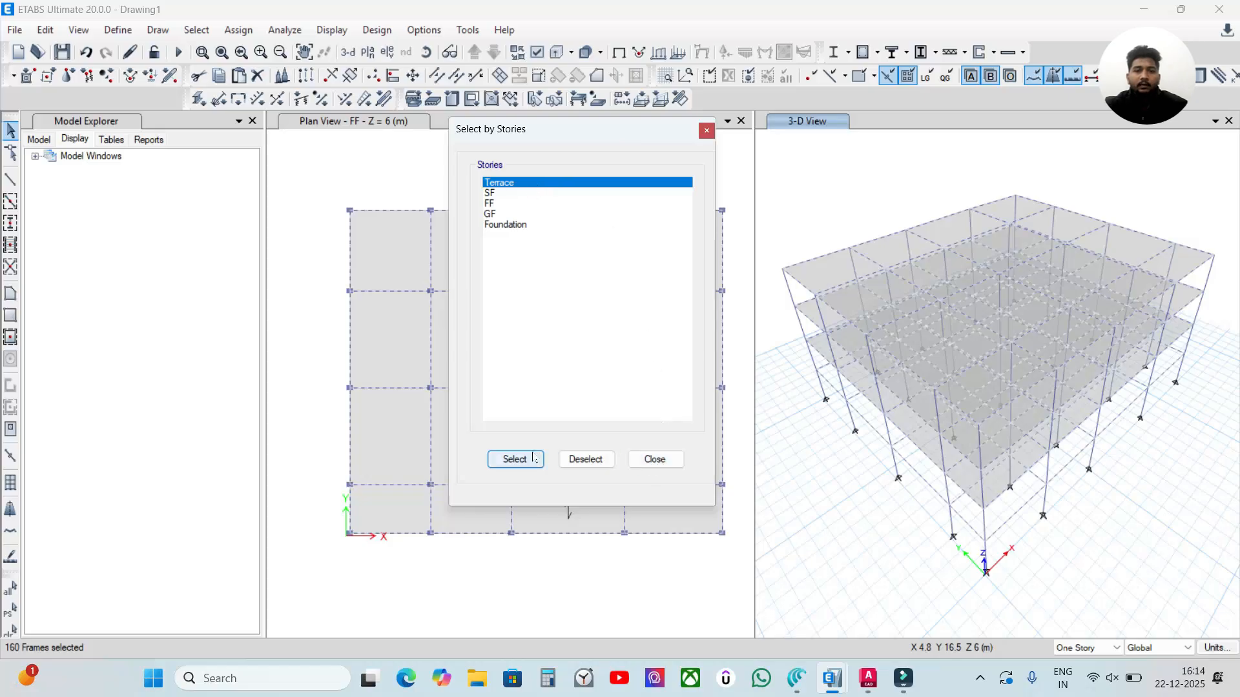
click(586, 460)
key(Escape)
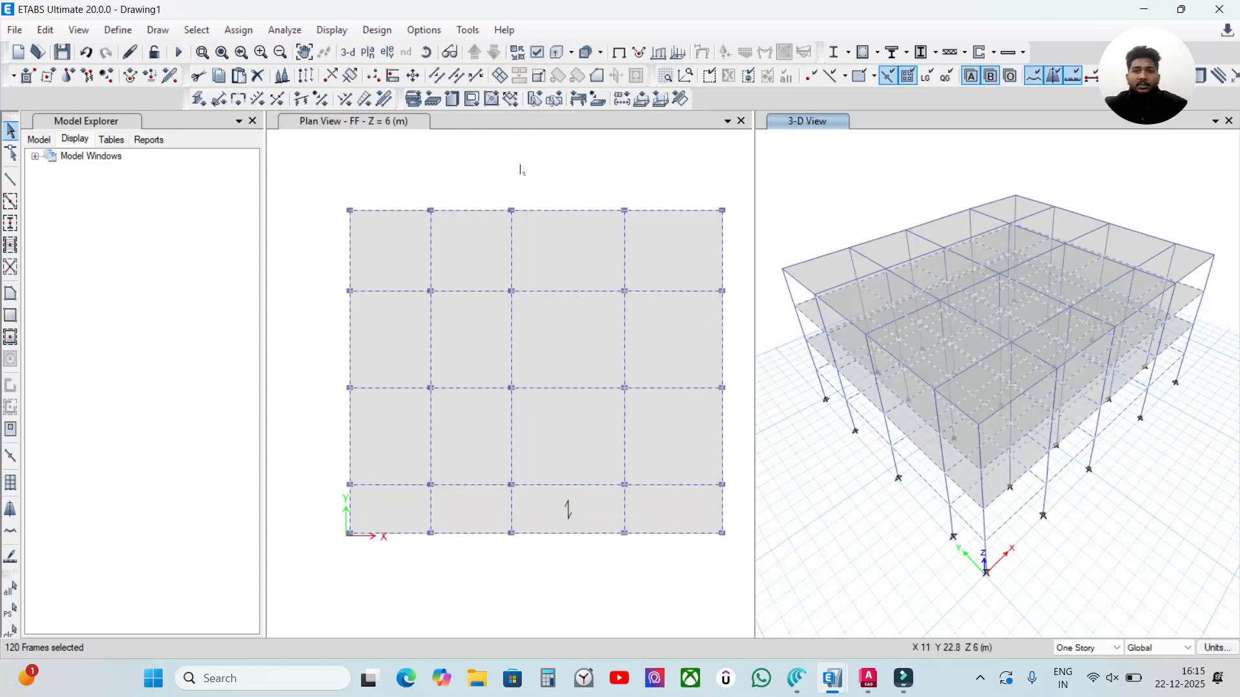
click(584, 168)
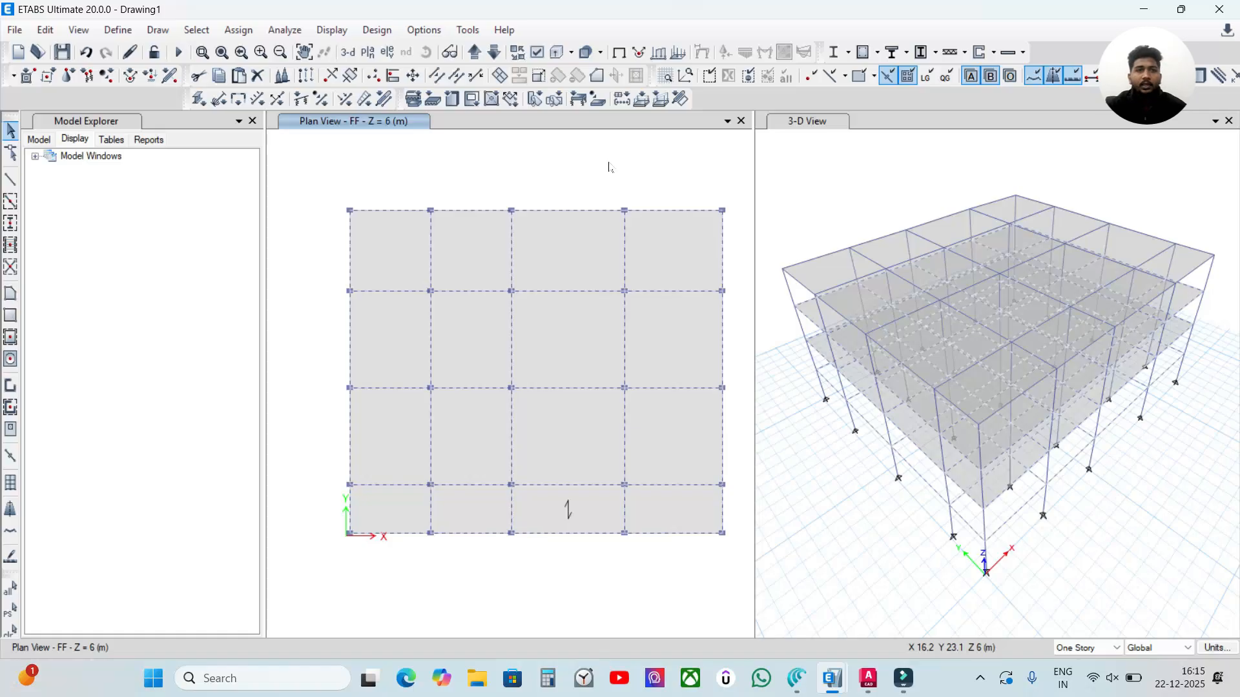
click(238, 30)
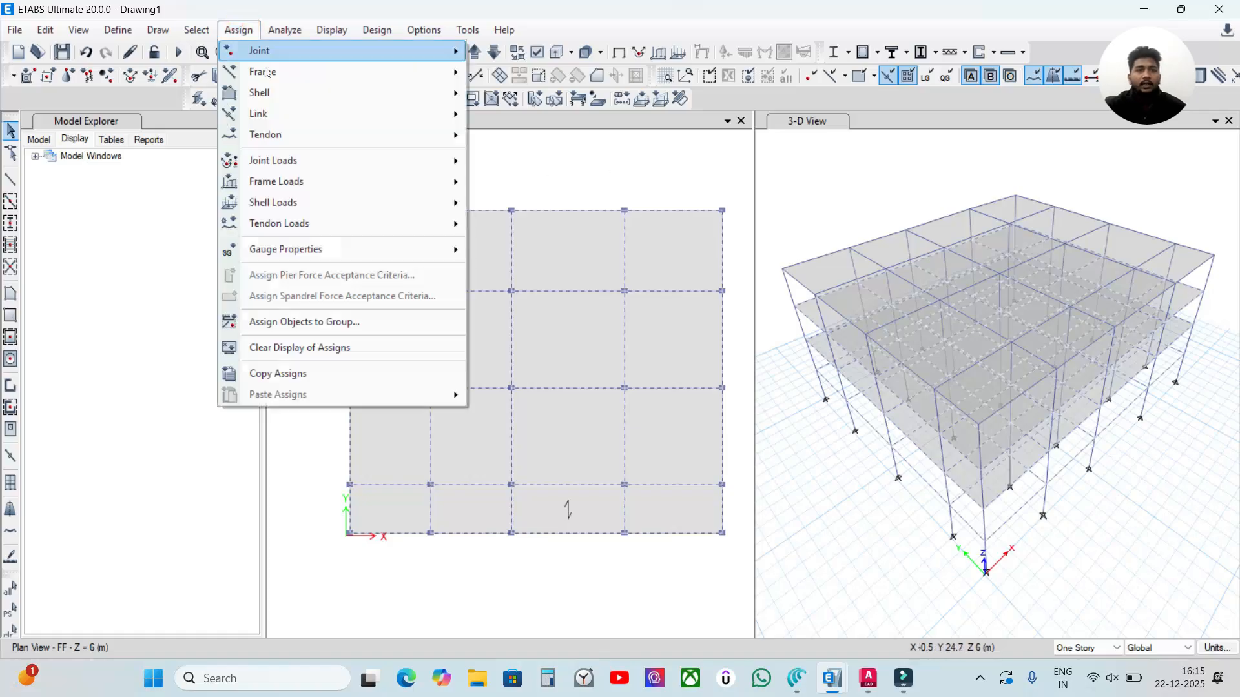
mouse_move(306, 187)
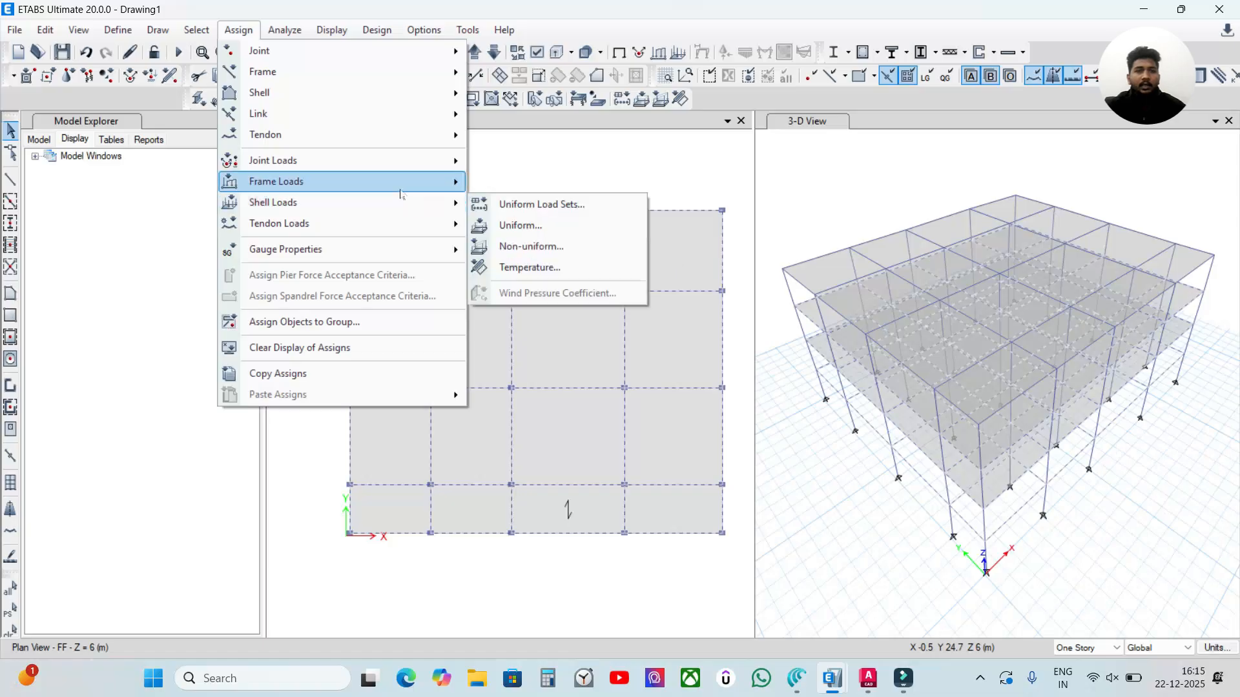
mouse_move(442, 186)
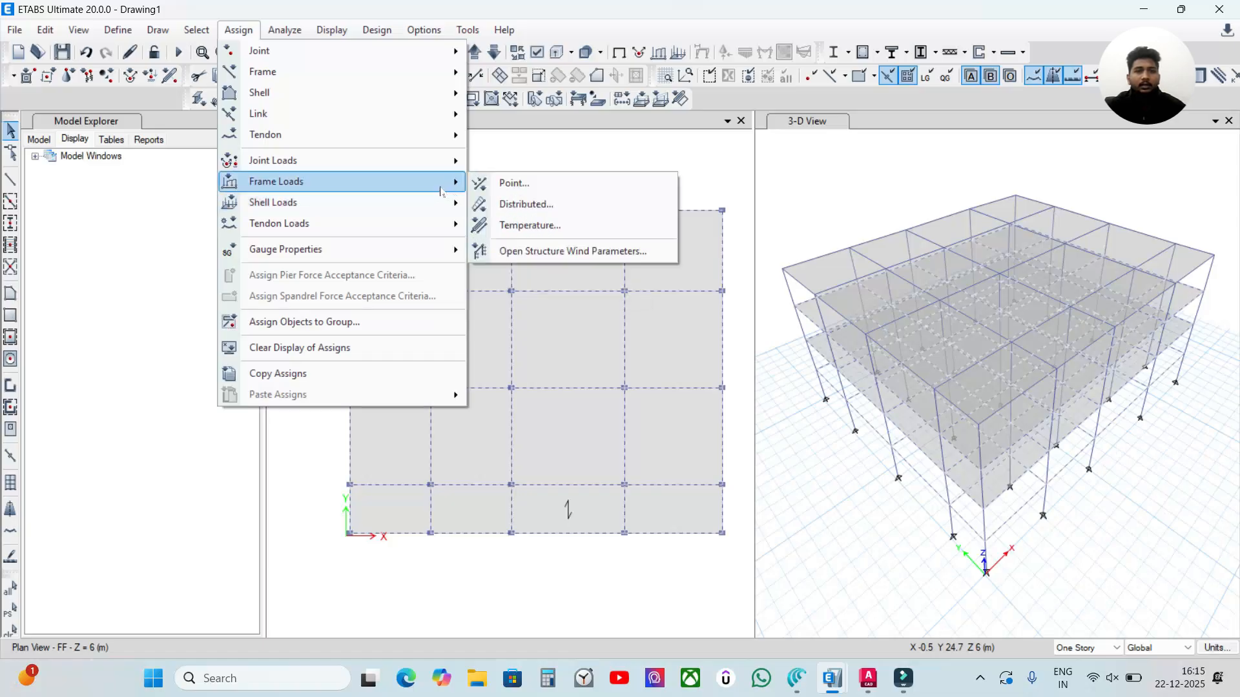
click(527, 205)
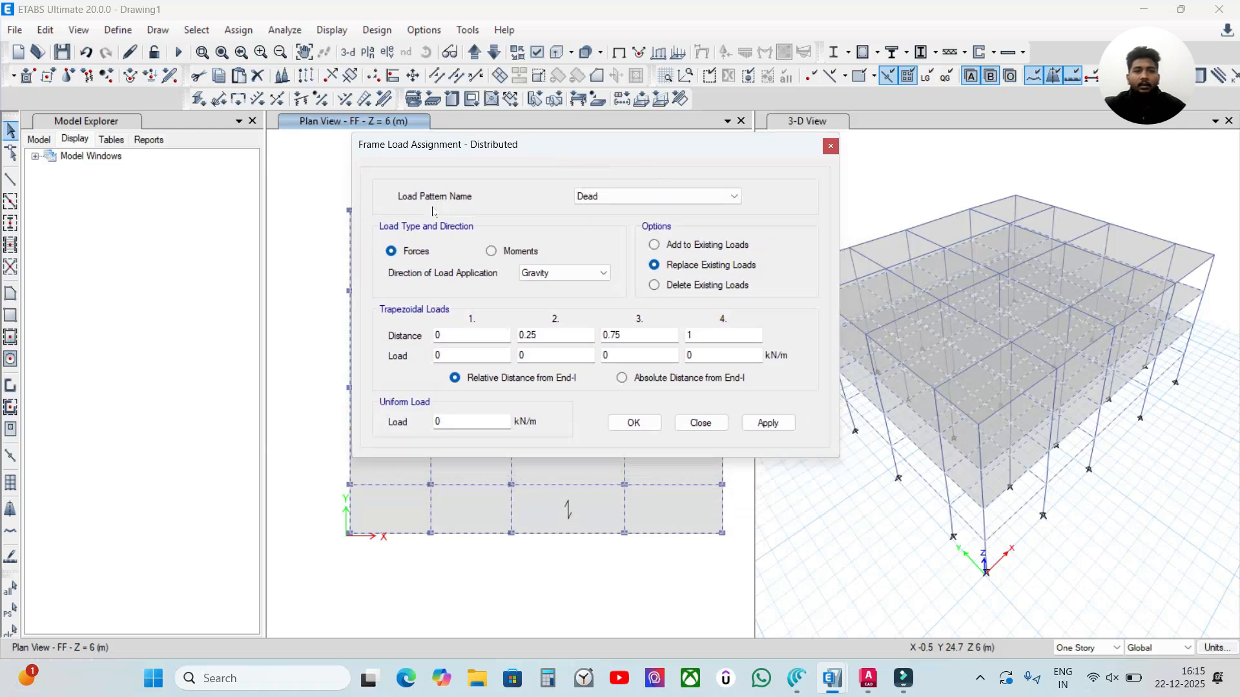
click(629, 199)
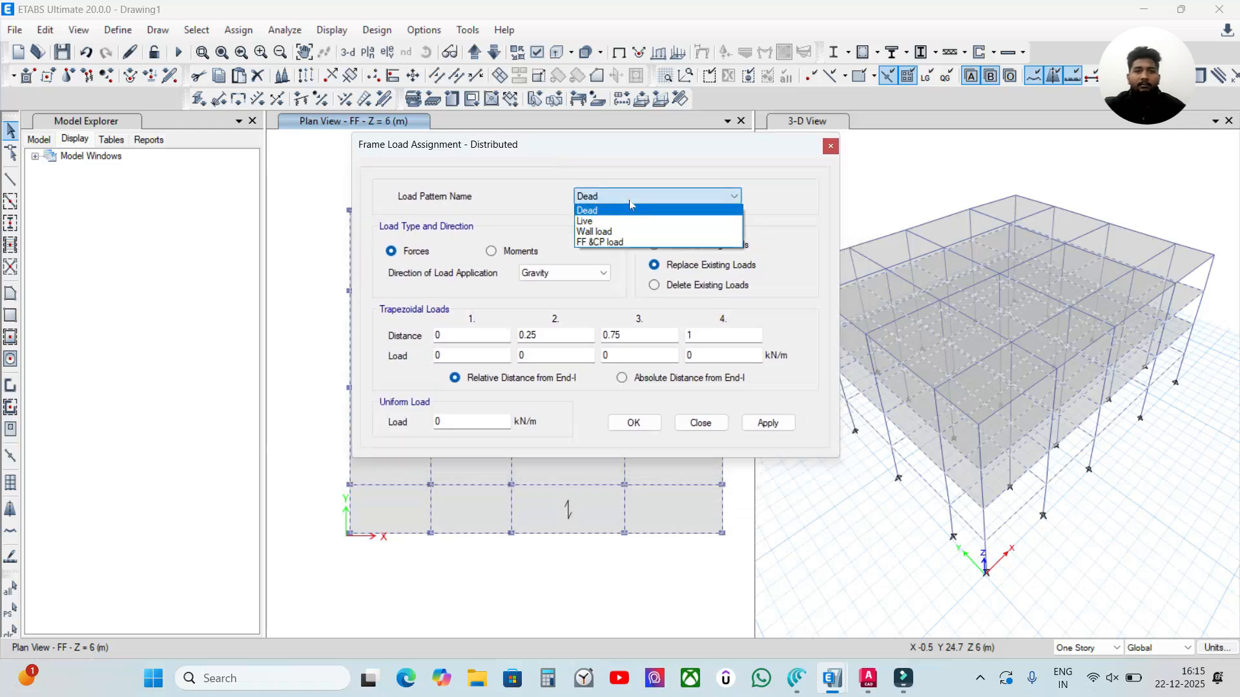
click(618, 234)
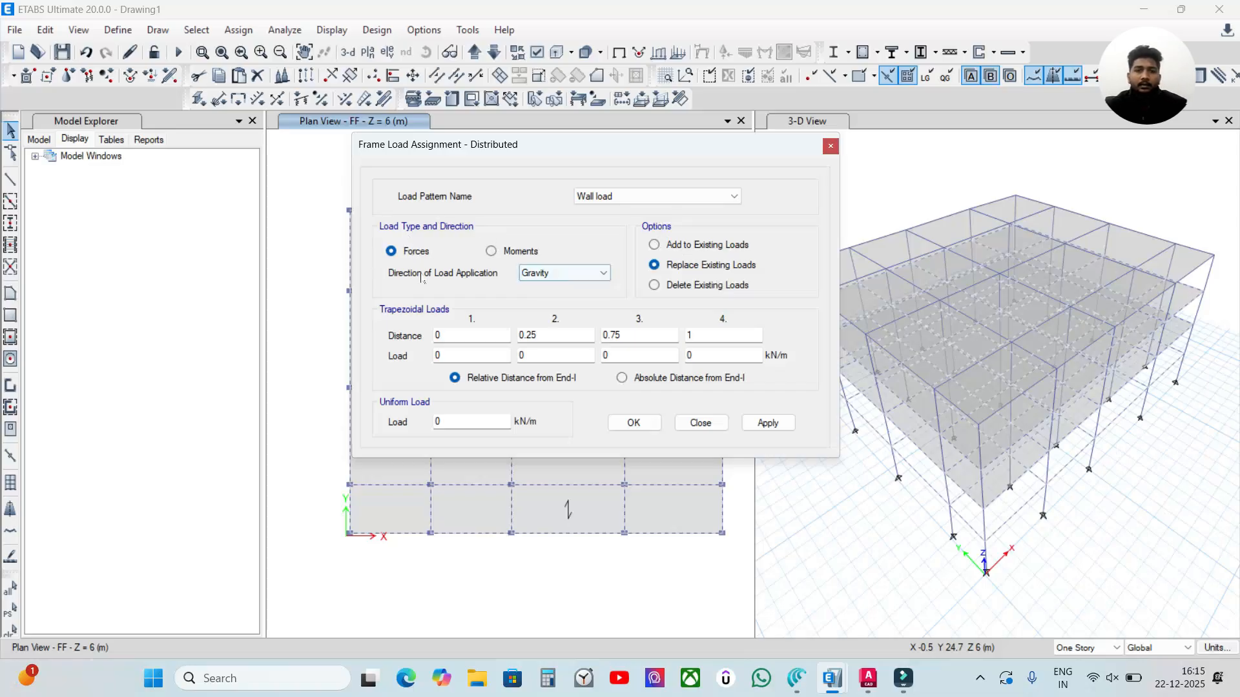
drag(461, 421, 370, 424)
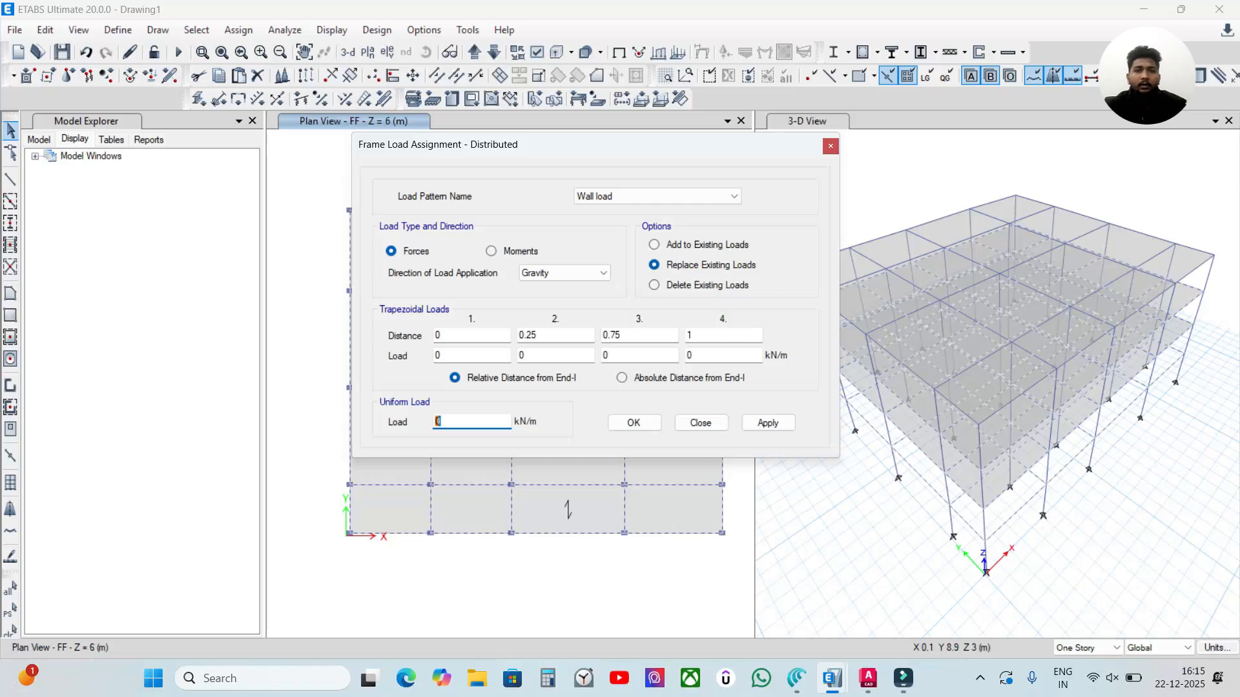
Switch to the Canva notes and examine the wall load formula and the brick masonry density reference
mouse_move(798, 677)
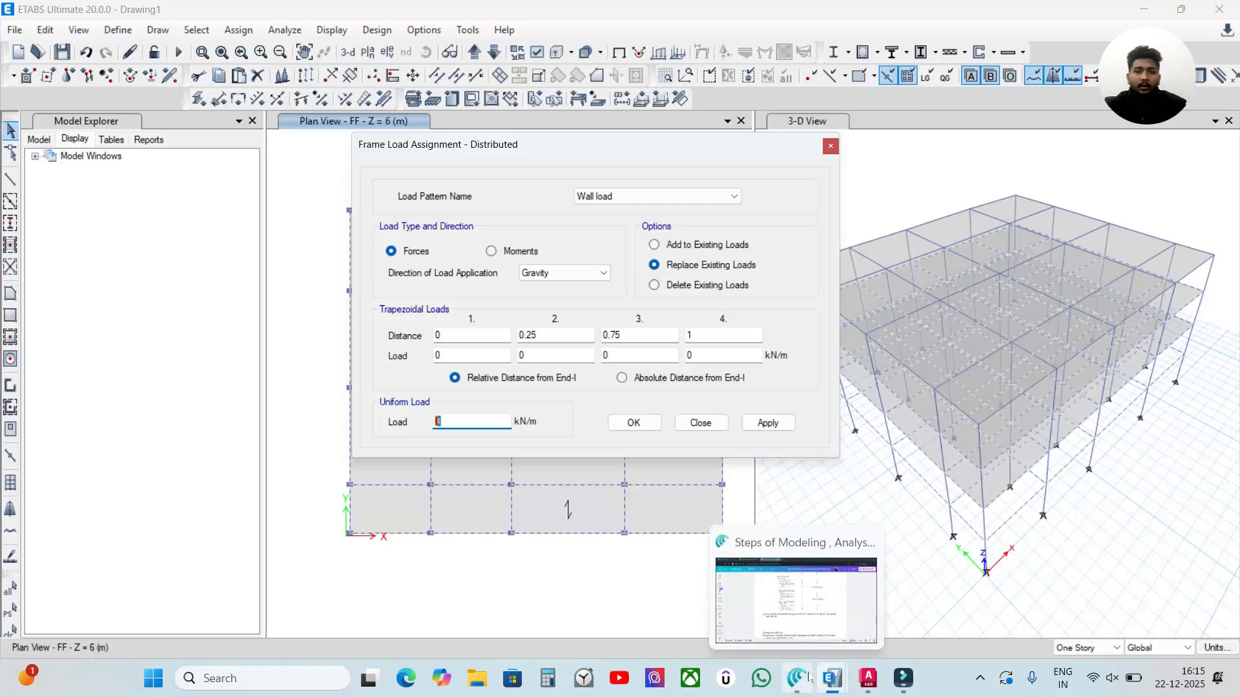
click(808, 616)
scroll(642, 358, down, 4)
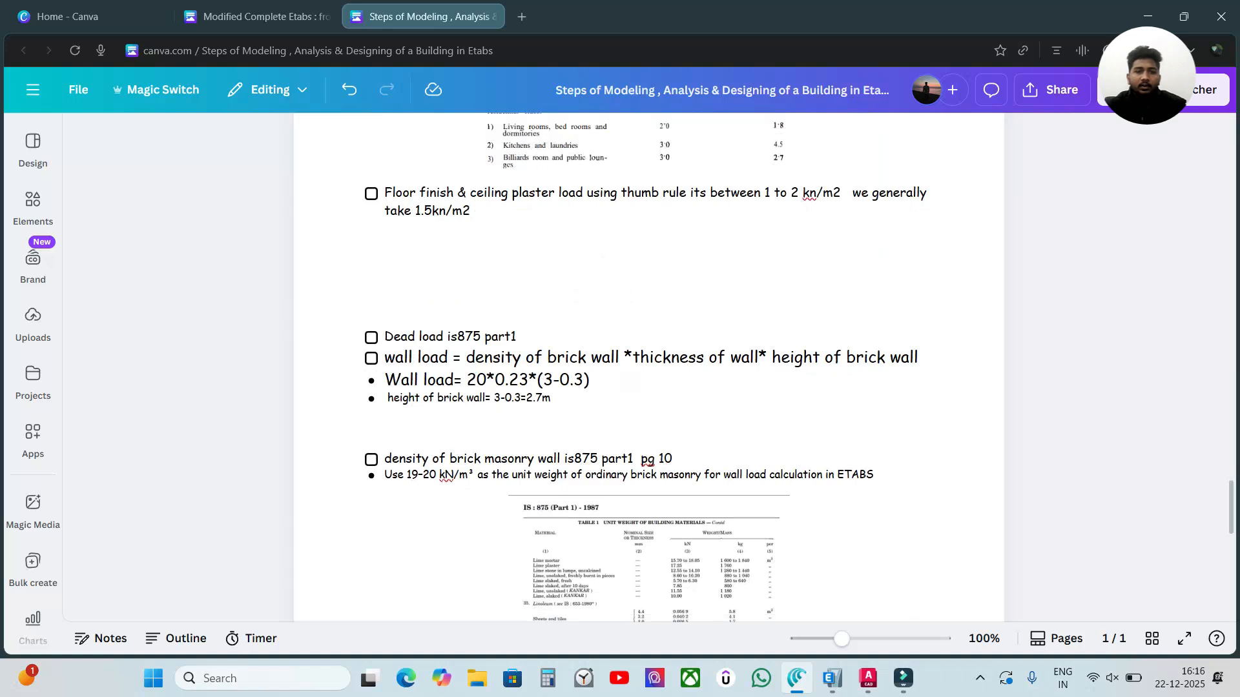
scroll(642, 359, down, 1)
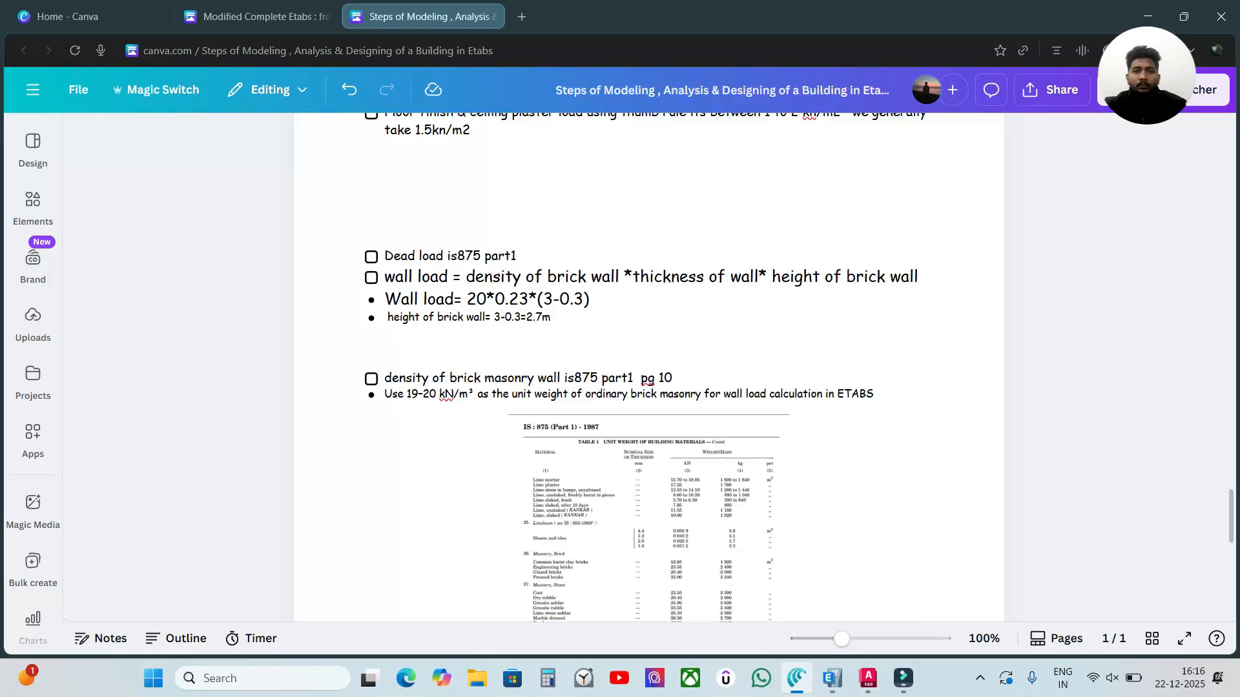
click(634, 346)
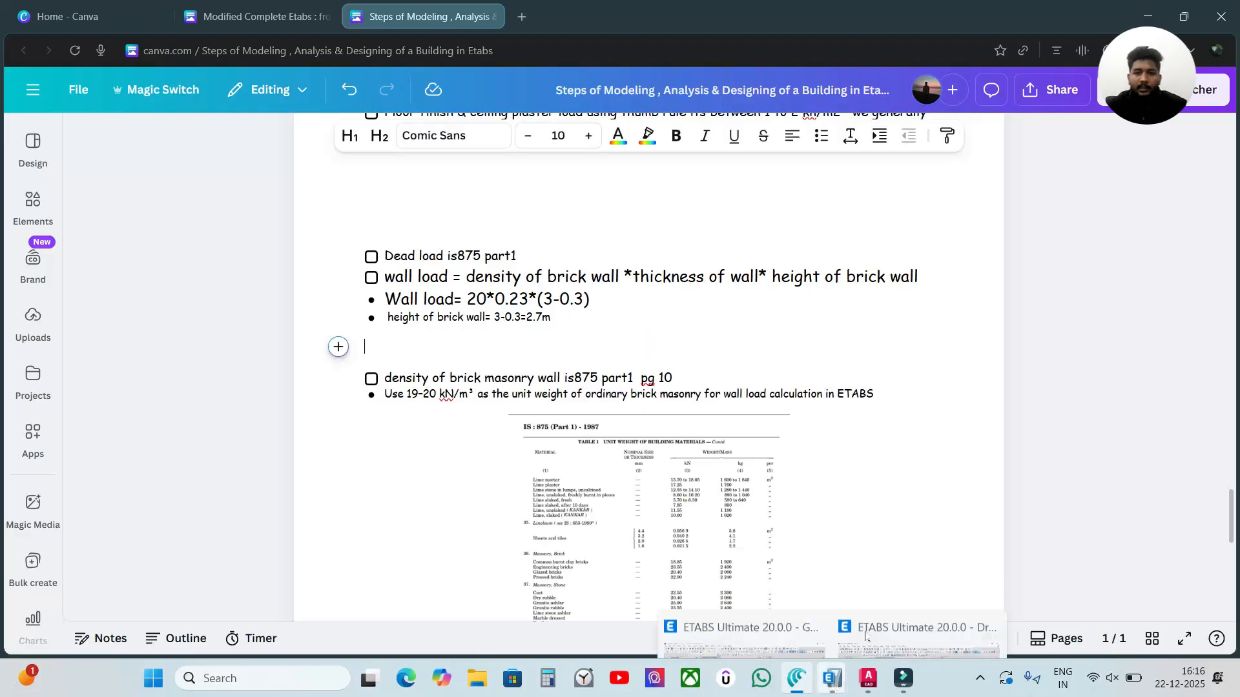
click(832, 678)
text(20)
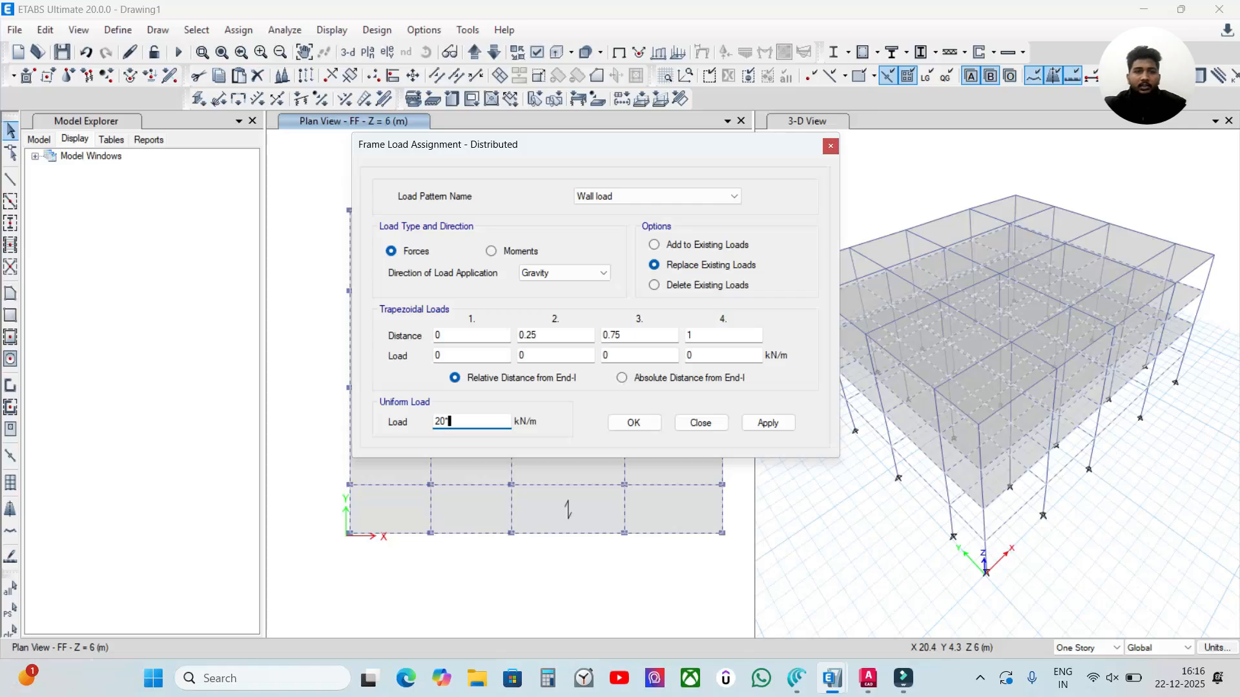
text(*0.2)
text(*)
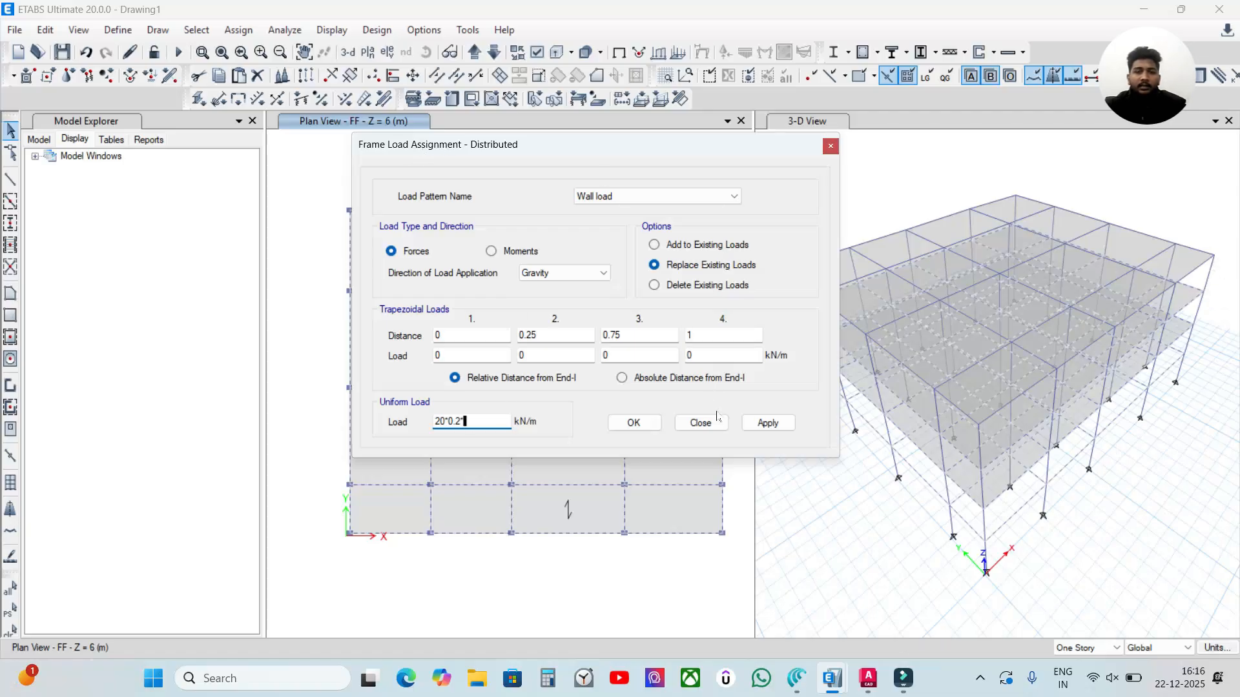
click(702, 426)
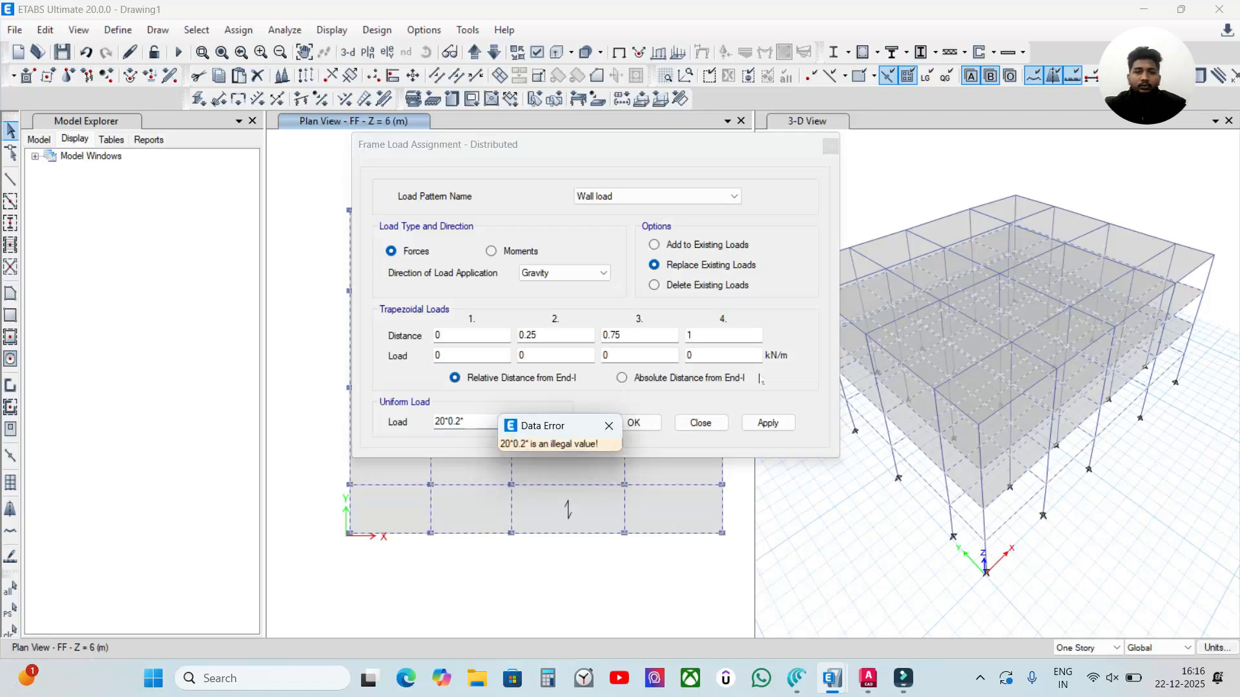
click(474, 416)
click(607, 426)
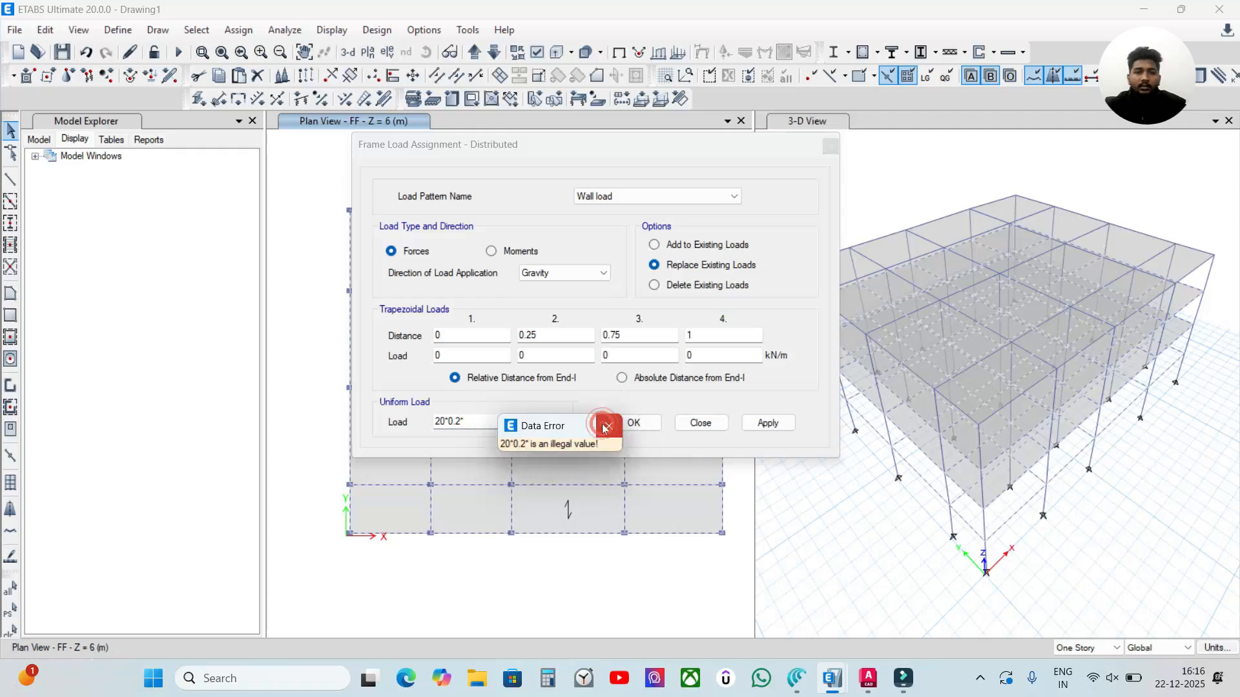
click(719, 427)
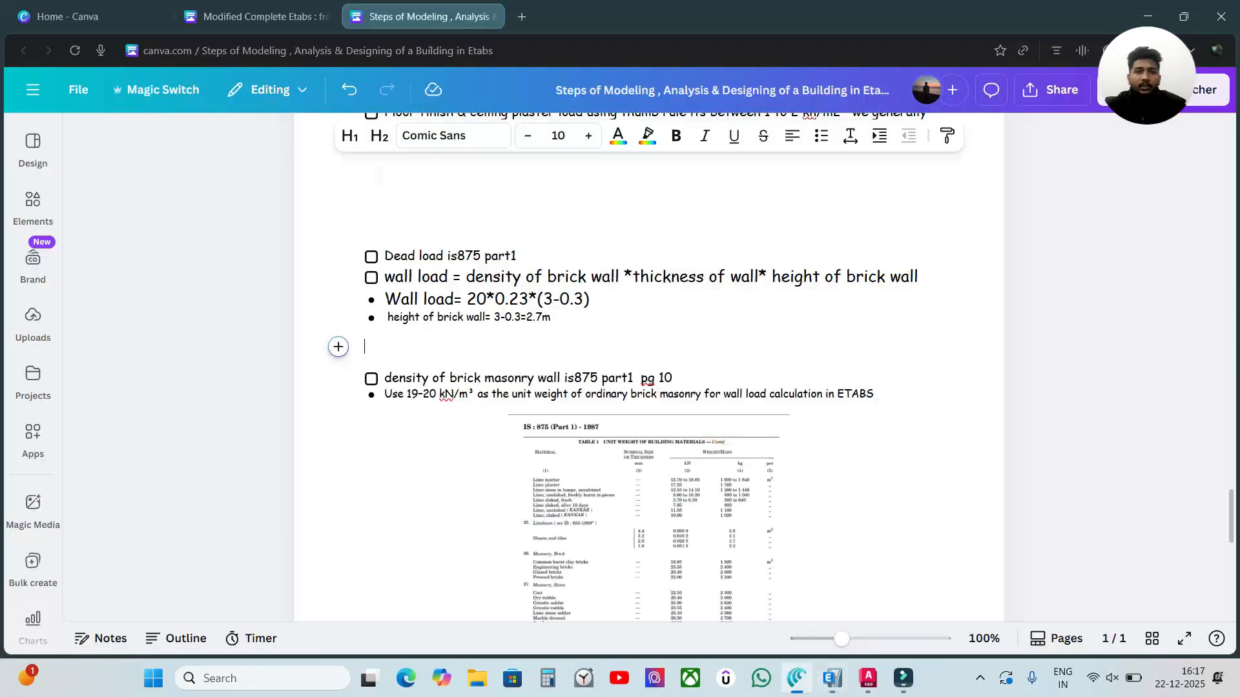
Switch back to the ETABS Drawing1 model and check the beam section's size in the frame section properties
click(836, 679)
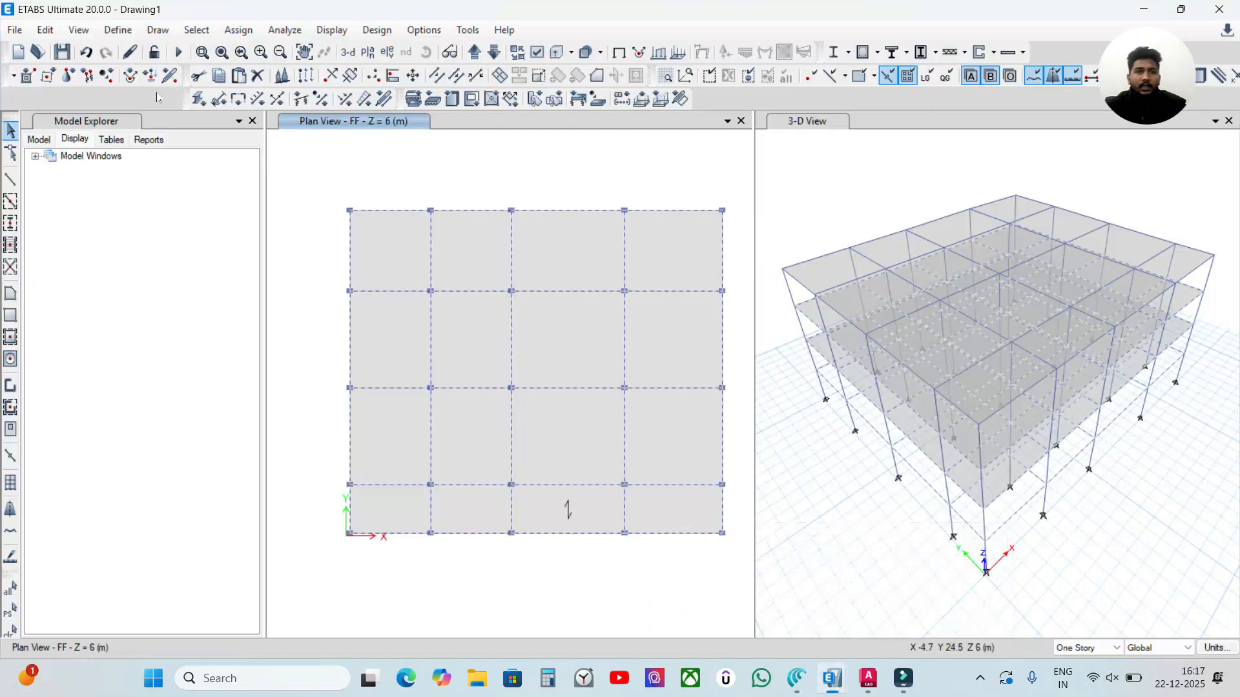
click(46, 29)
click(117, 29)
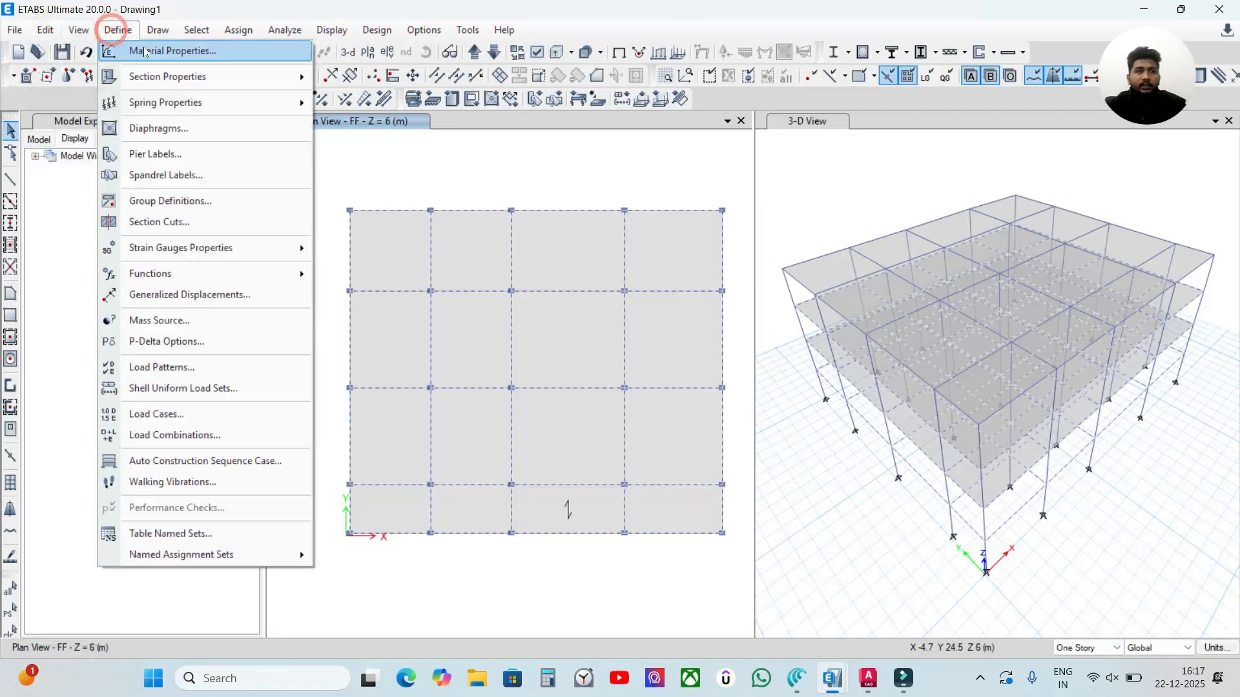
mouse_move(168, 77)
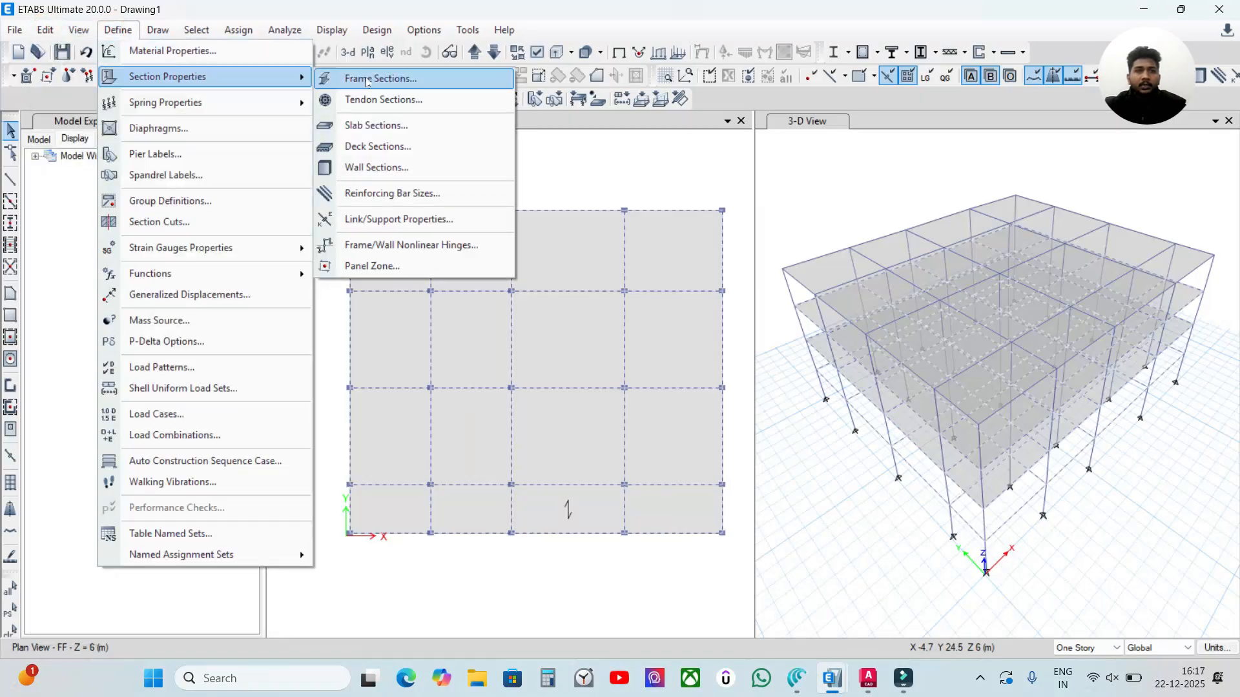
click(367, 79)
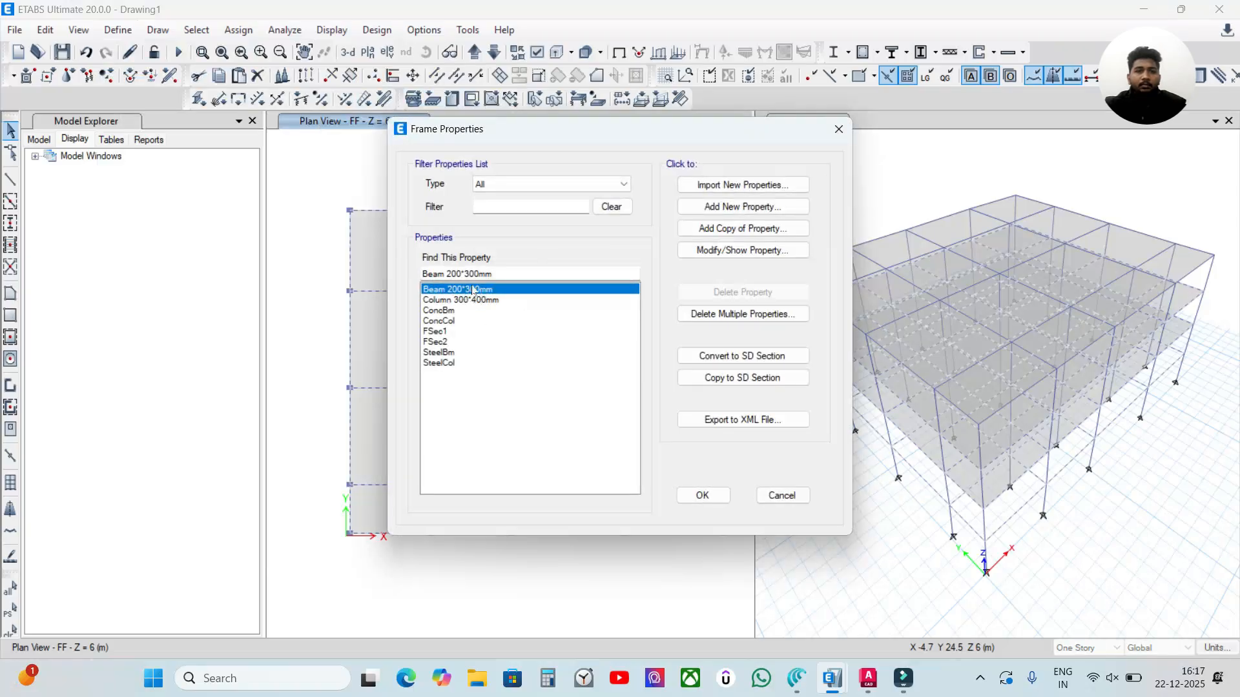
click(781, 495)
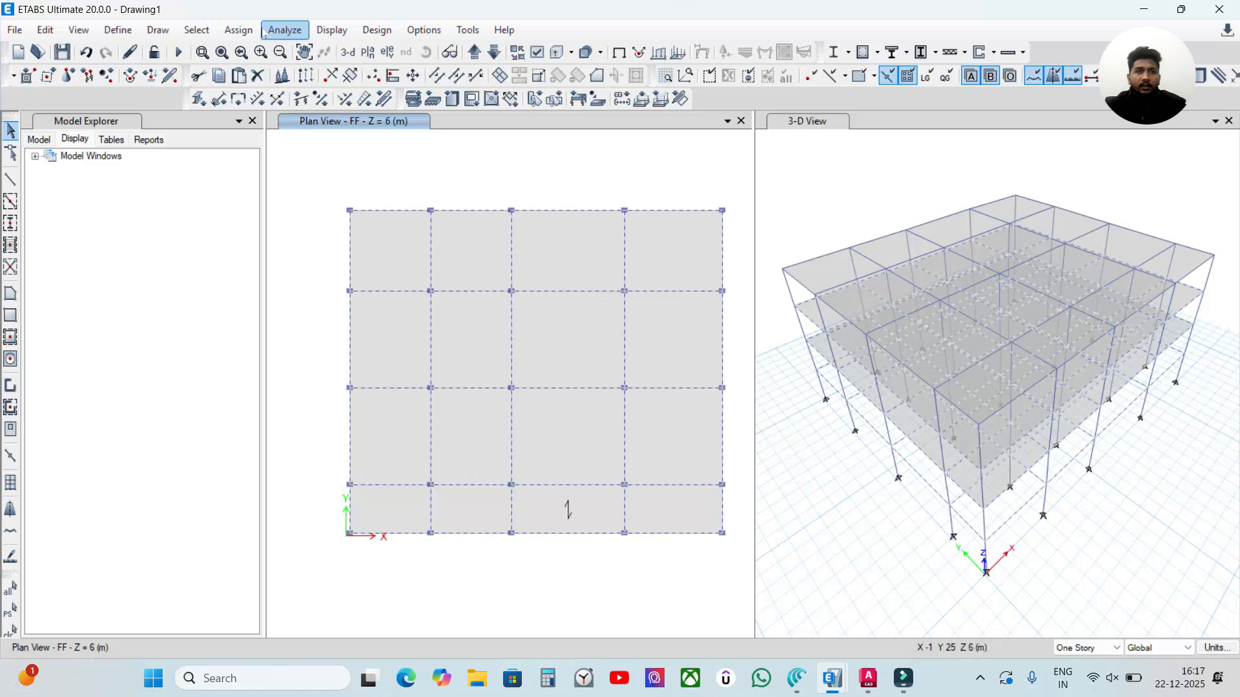
Assign a uniform gravity load of 20*0.2*2.7 kN/m to the selected beams under the Wall load pattern, replacing existing loads
click(238, 30)
mouse_move(294, 187)
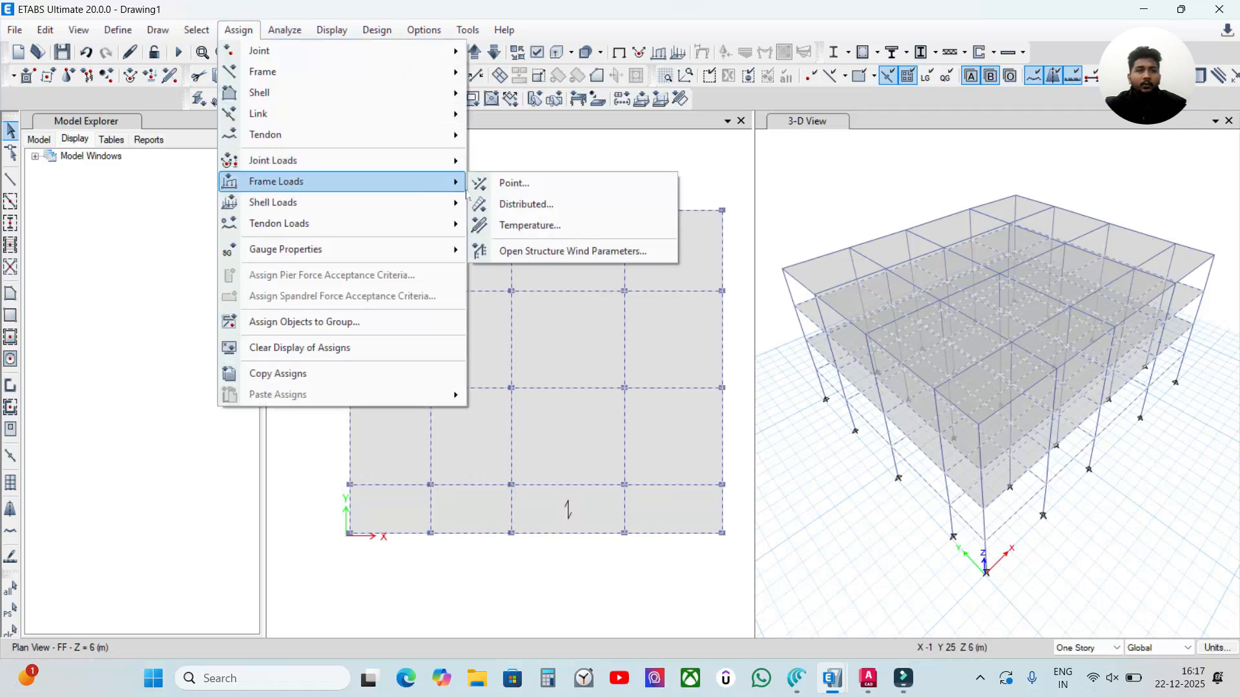
click(513, 204)
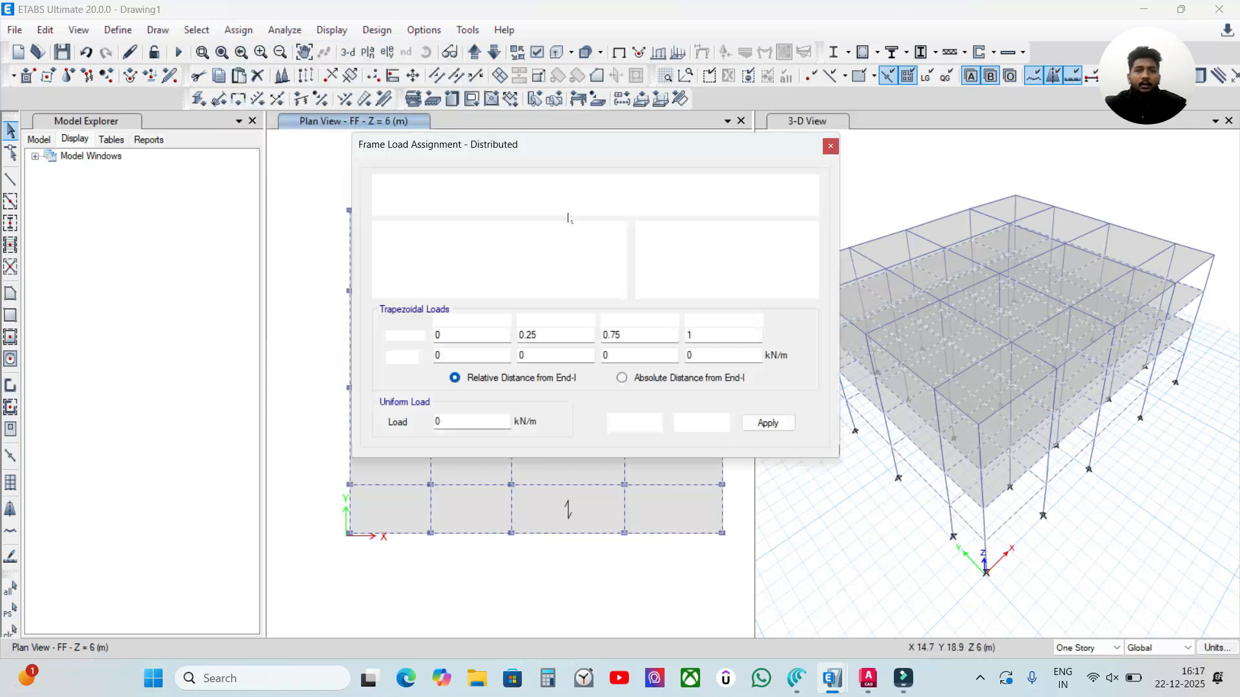
click(636, 197)
click(631, 240)
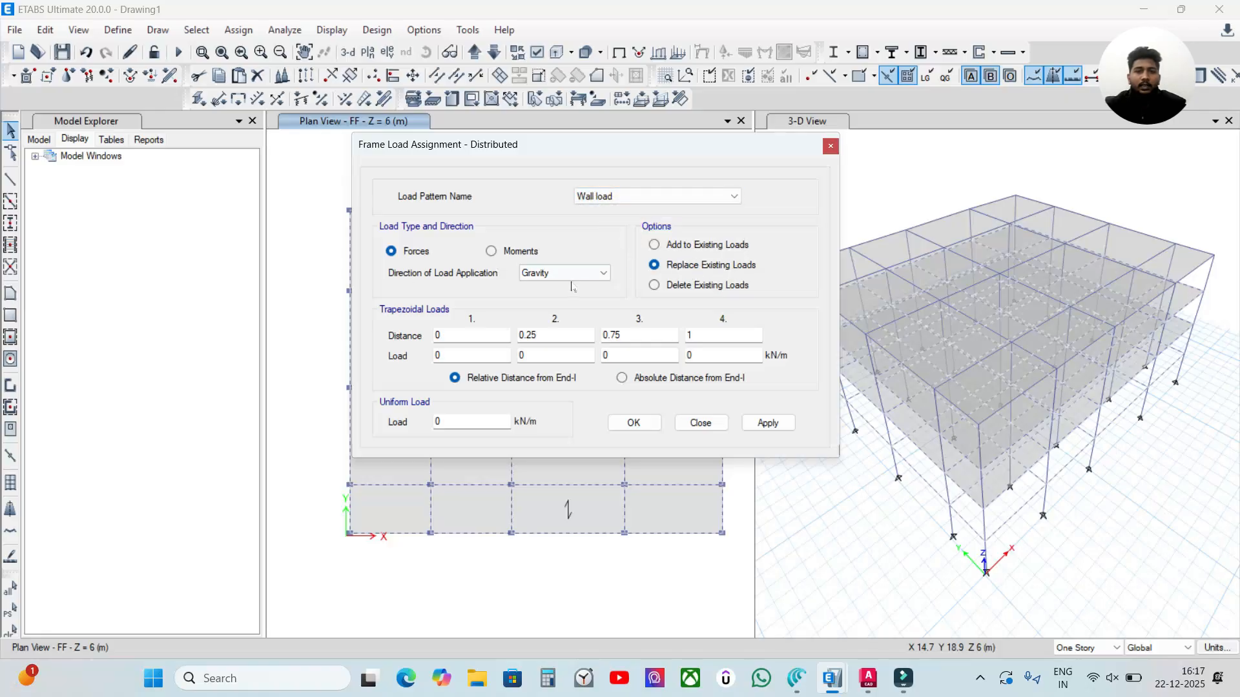
drag(487, 422, 362, 430)
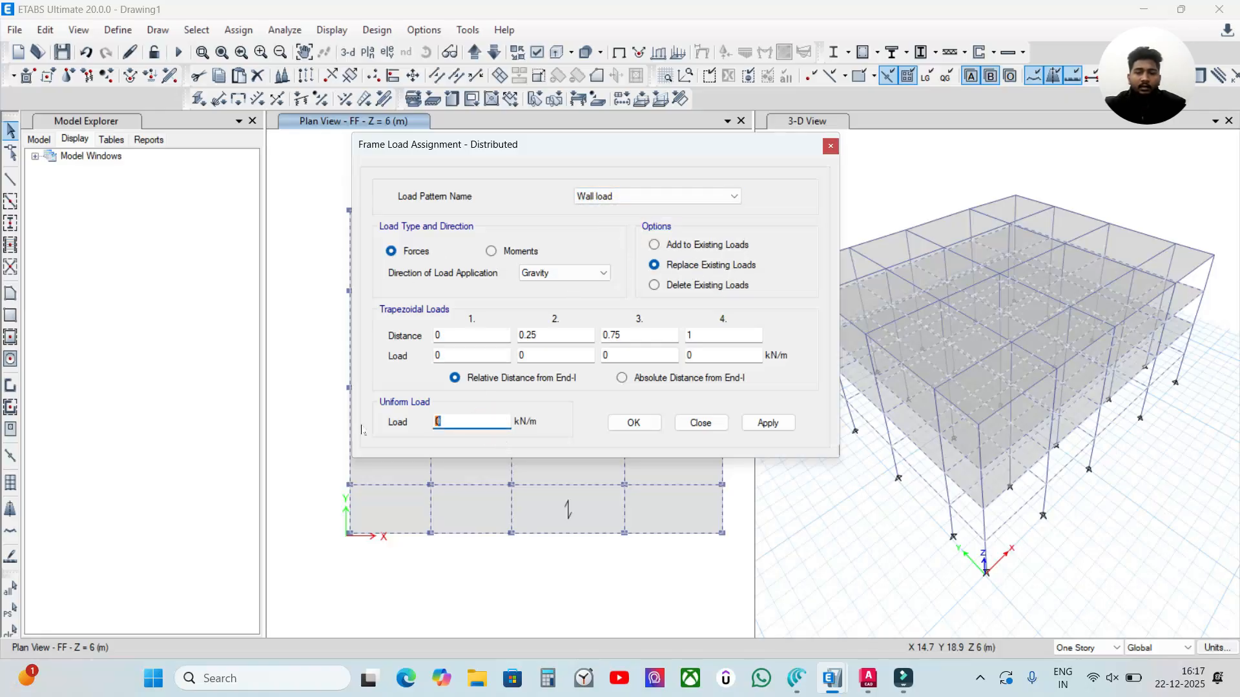
text(20*)
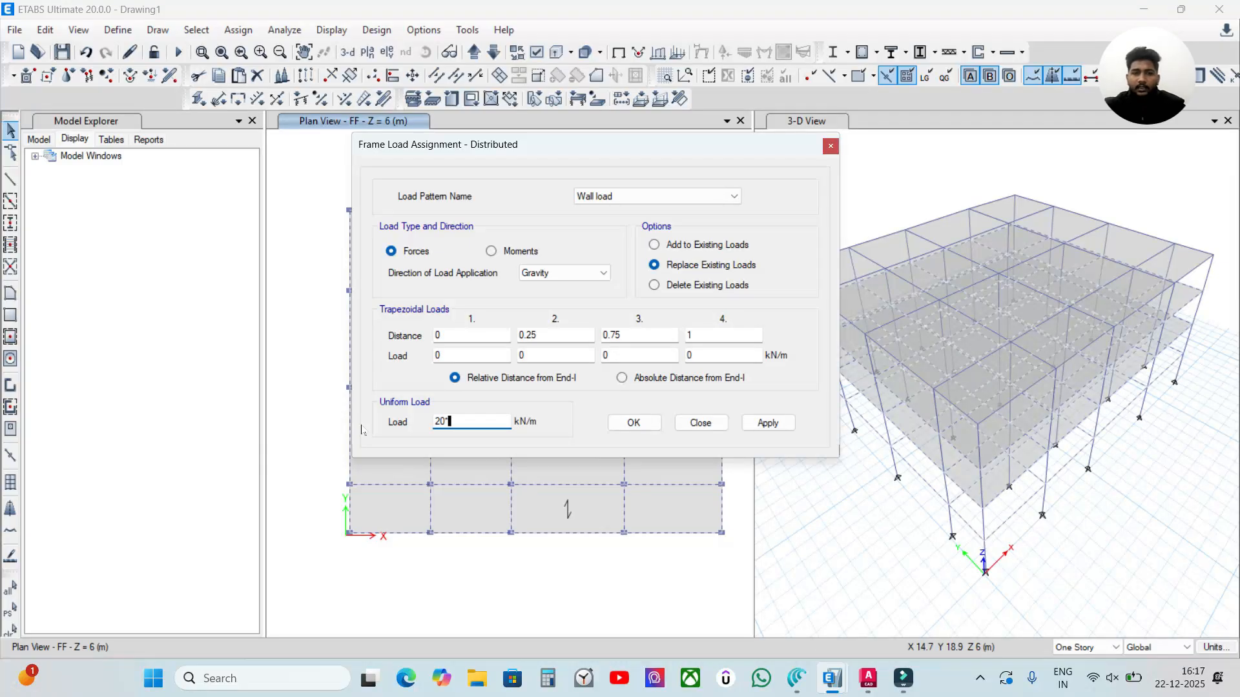
text(0.2*)
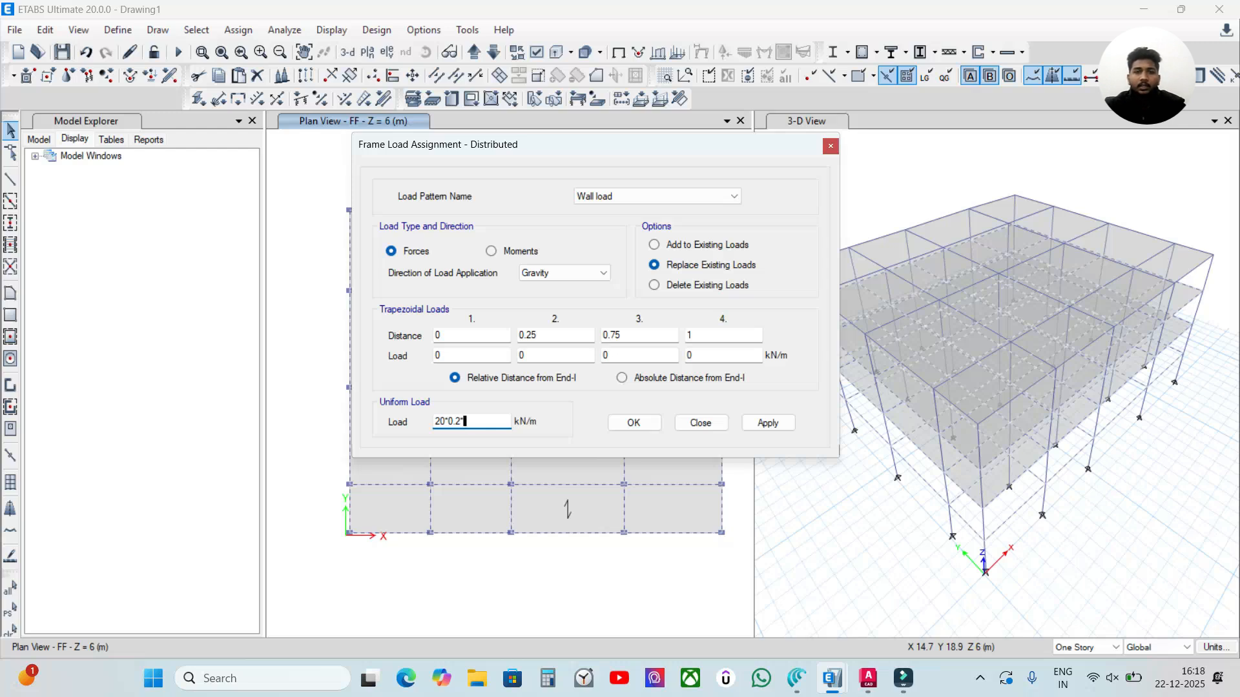
text(2.7)
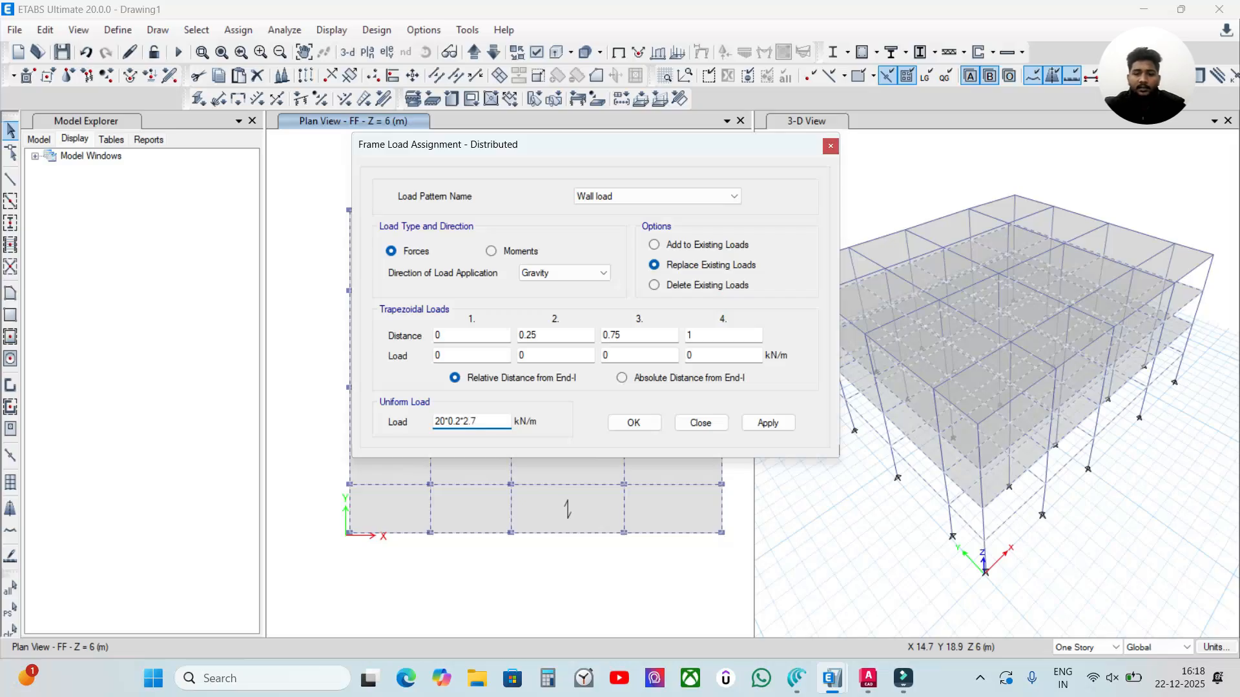
key(Return)
click(767, 425)
click(645, 428)
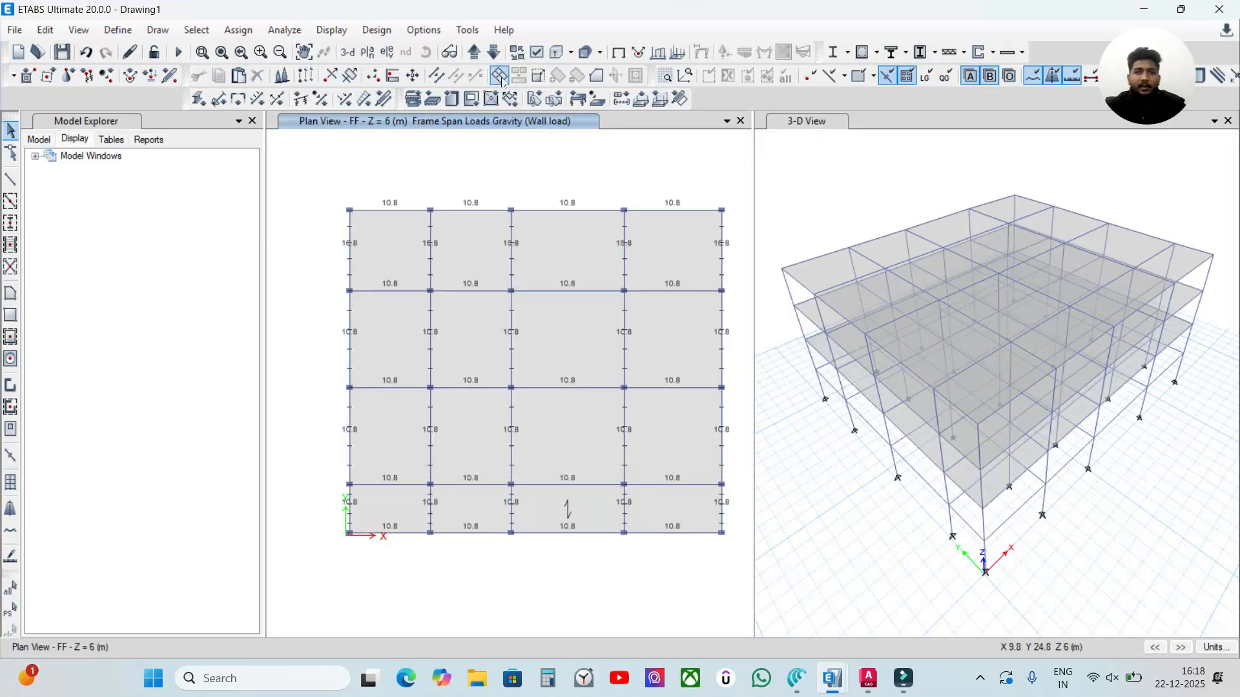
Step the plan view through the stories up to the Terrace to check the beam wall loads
click(475, 52)
click(492, 52)
click(475, 48)
click(476, 48)
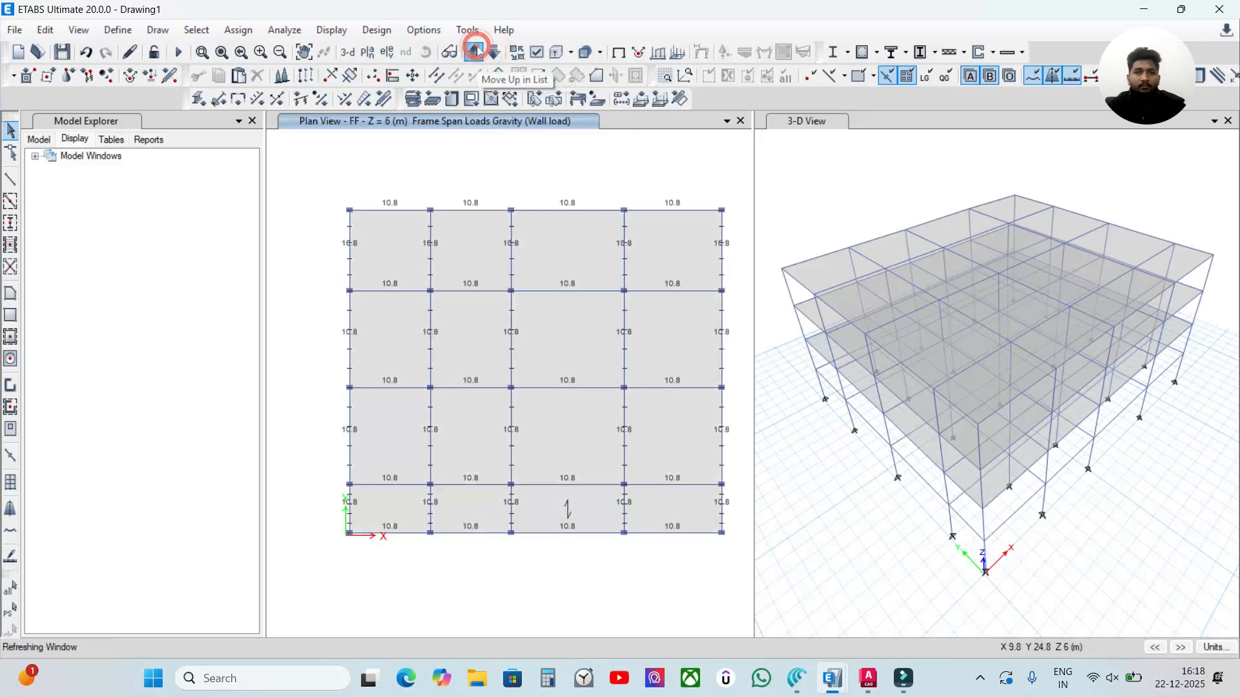
click(476, 48)
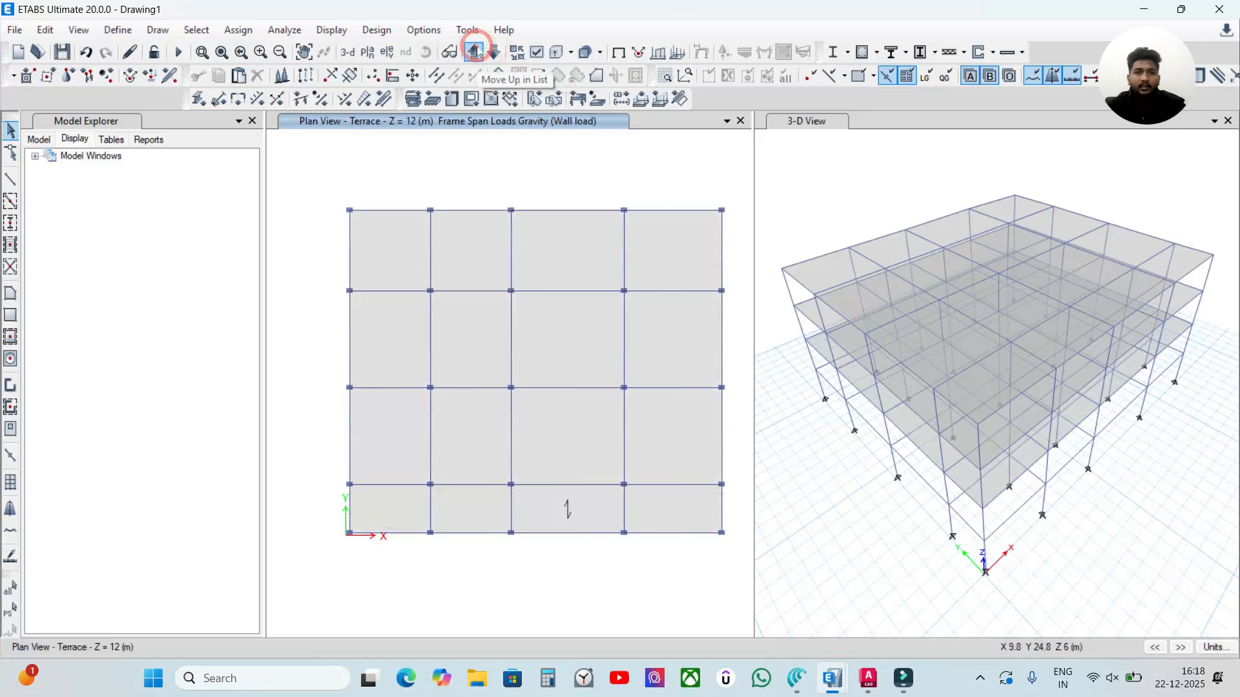
Display the Wall load span forces with values in the 3-D view and inspect their distribution across the stories
click(847, 174)
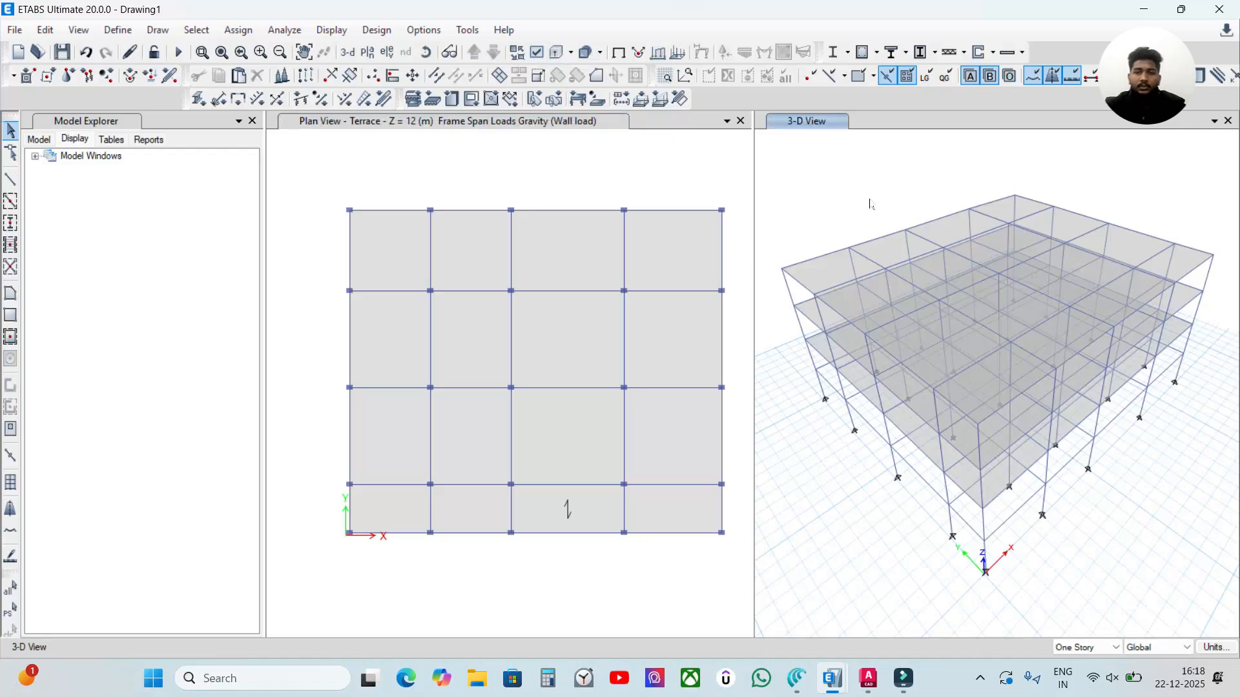
click(658, 55)
click(639, 226)
click(641, 269)
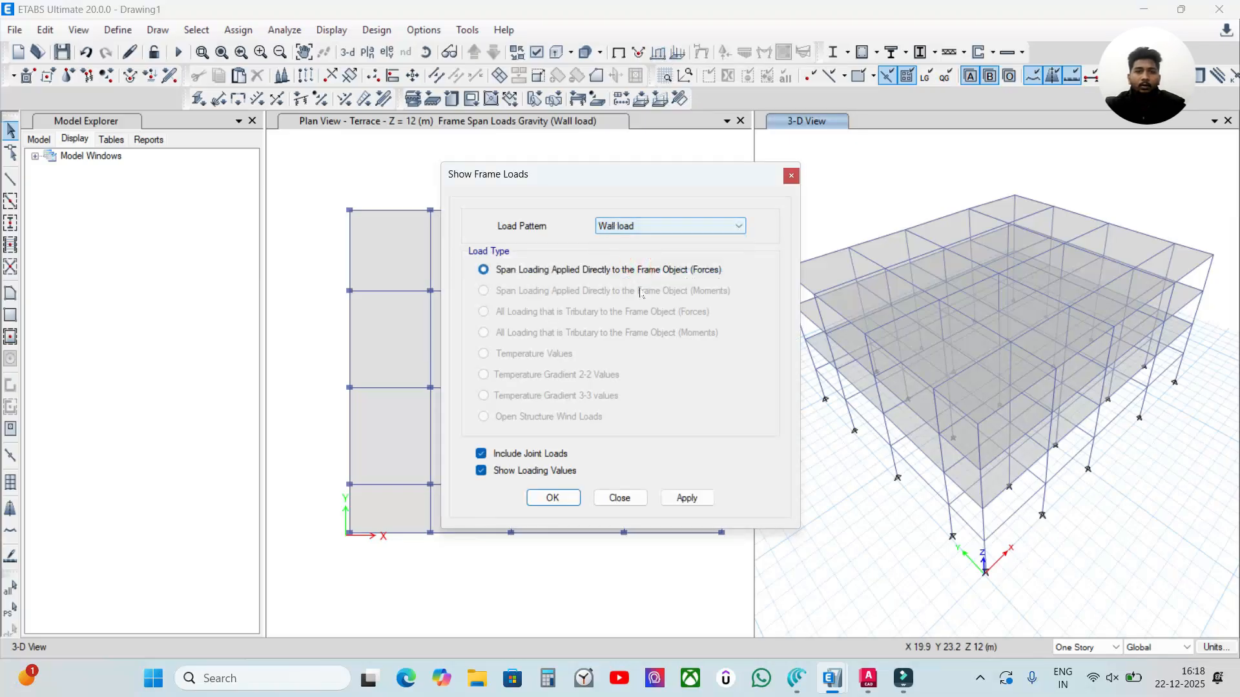
click(685, 498)
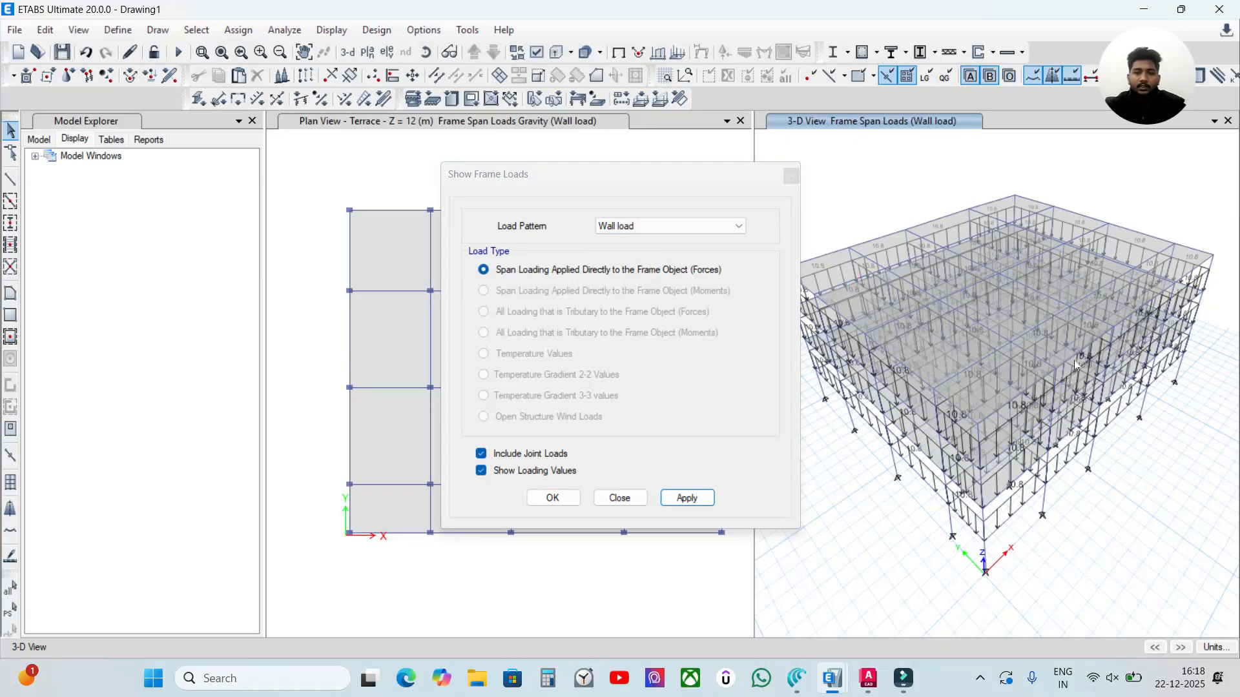
shift+middle_drag(1036, 517, 1106, 447)
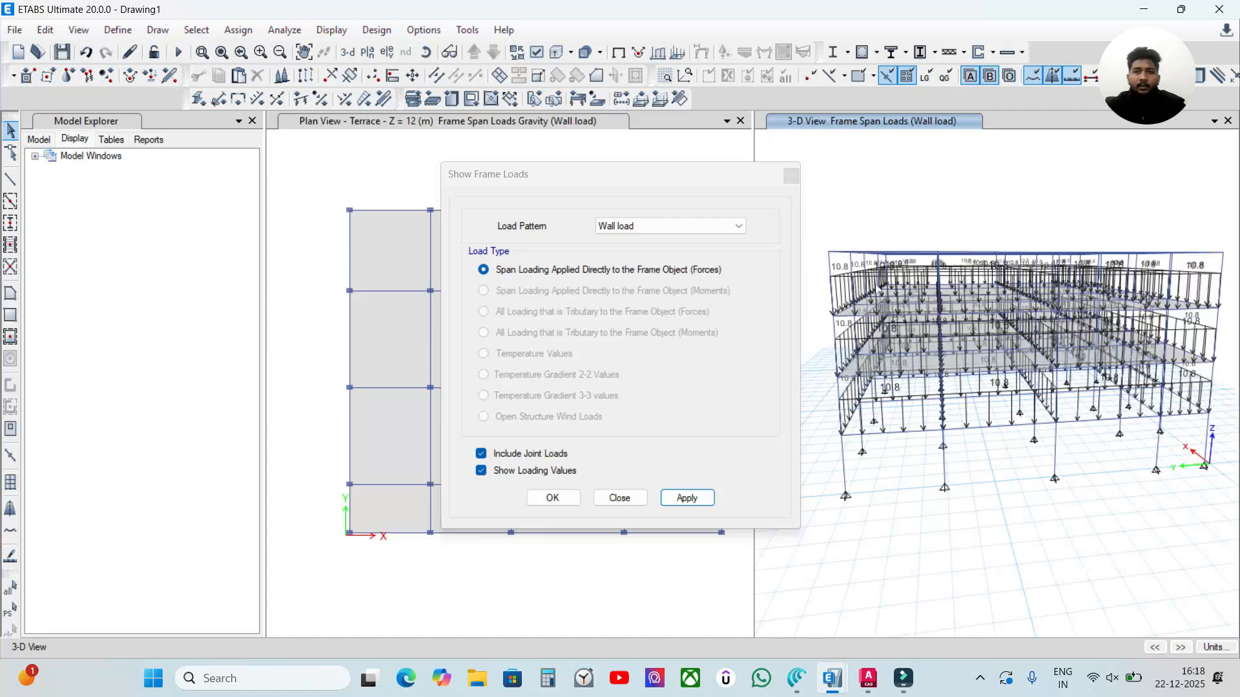
click(347, 52)
click(619, 497)
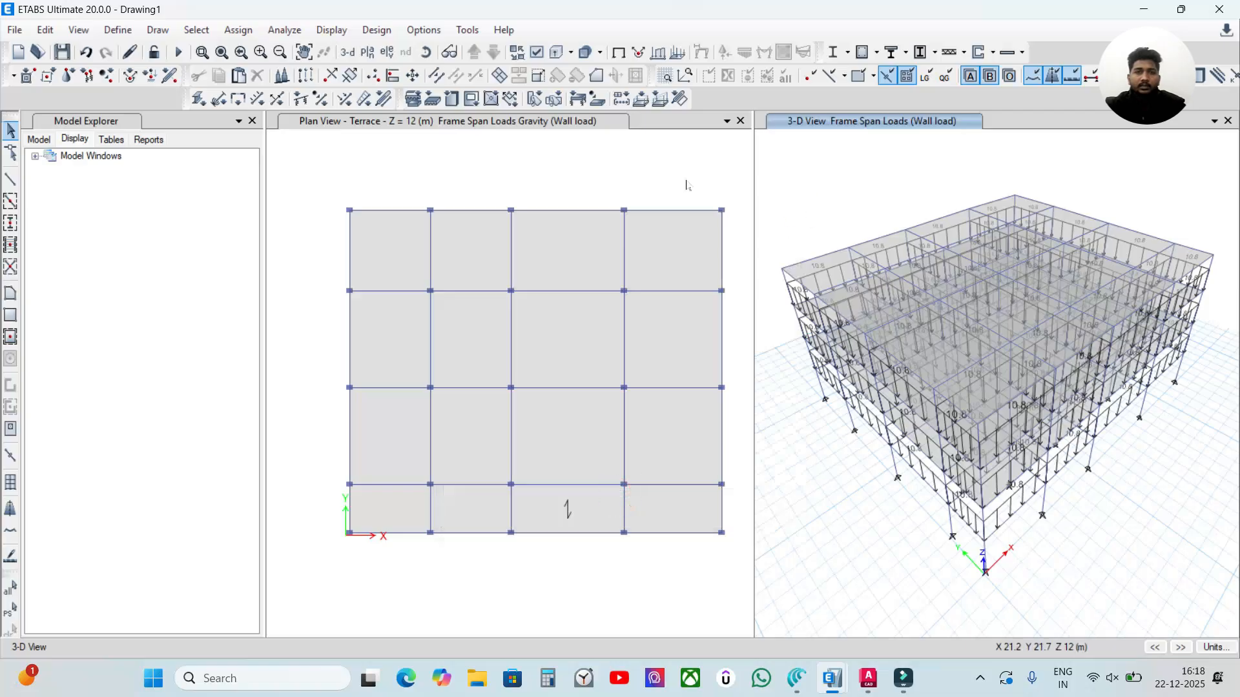
Clear the 3-D load display, then hide the Terrace's slabs, interior beams and interior columns in the plan view
click(620, 57)
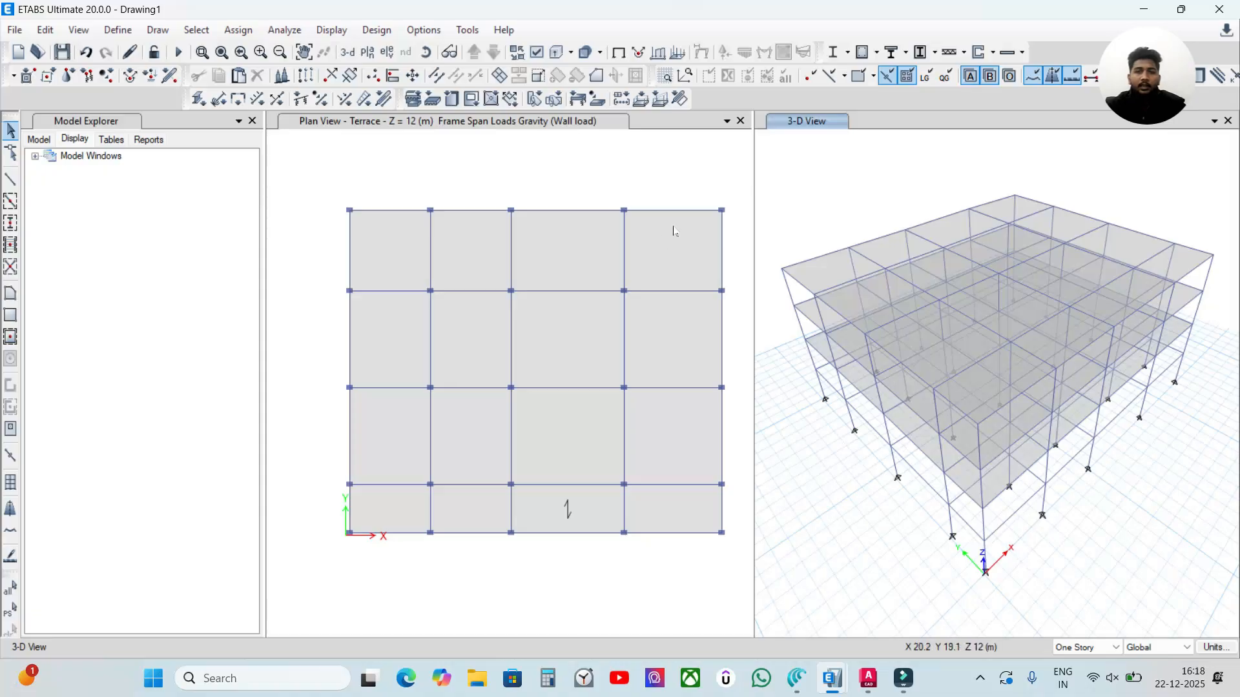
drag(678, 234, 386, 514)
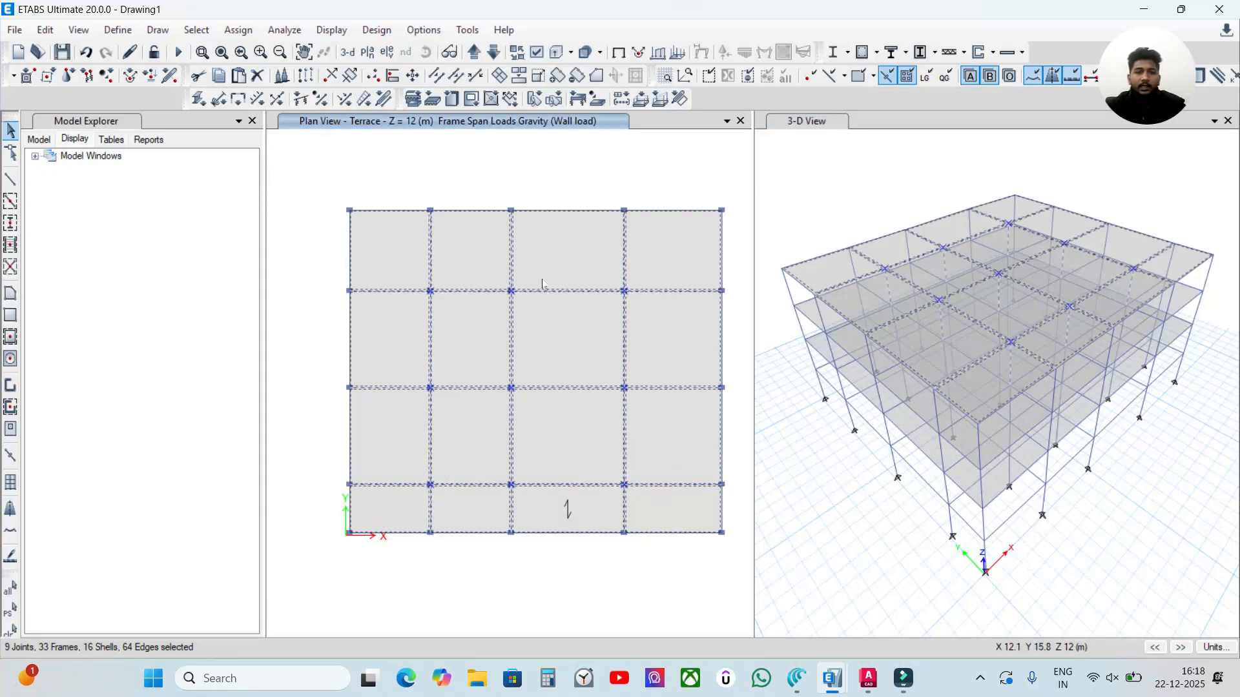
right_click(545, 178)
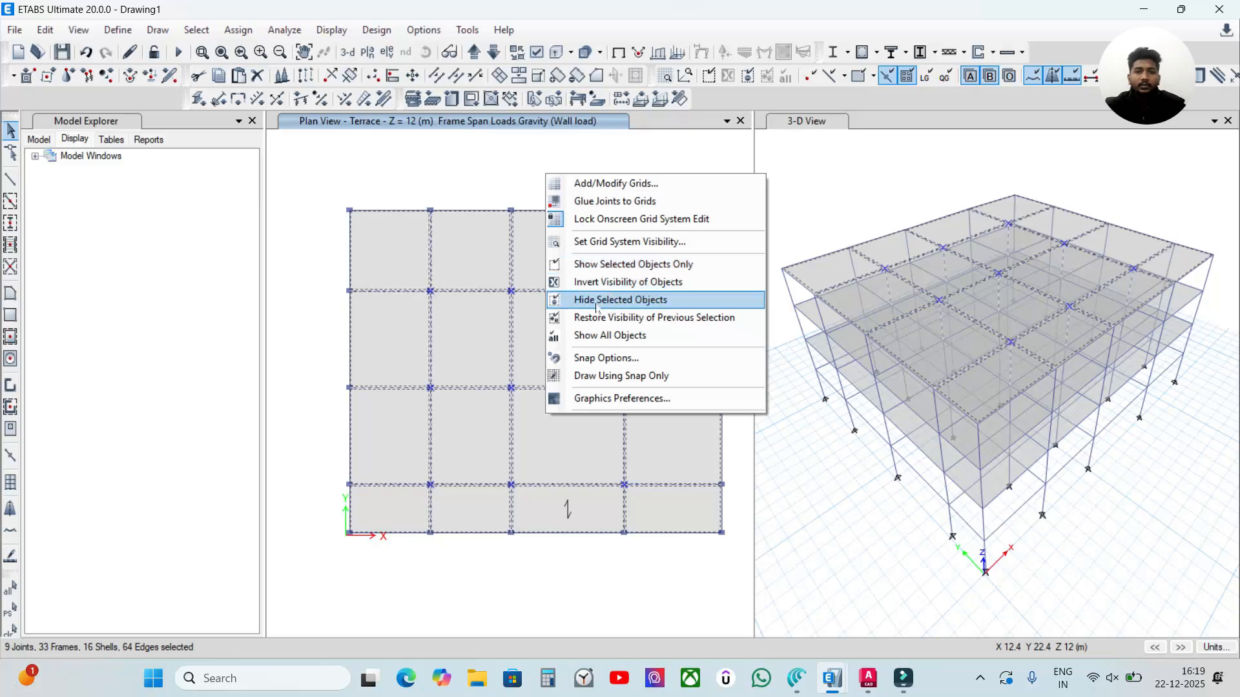
click(619, 301)
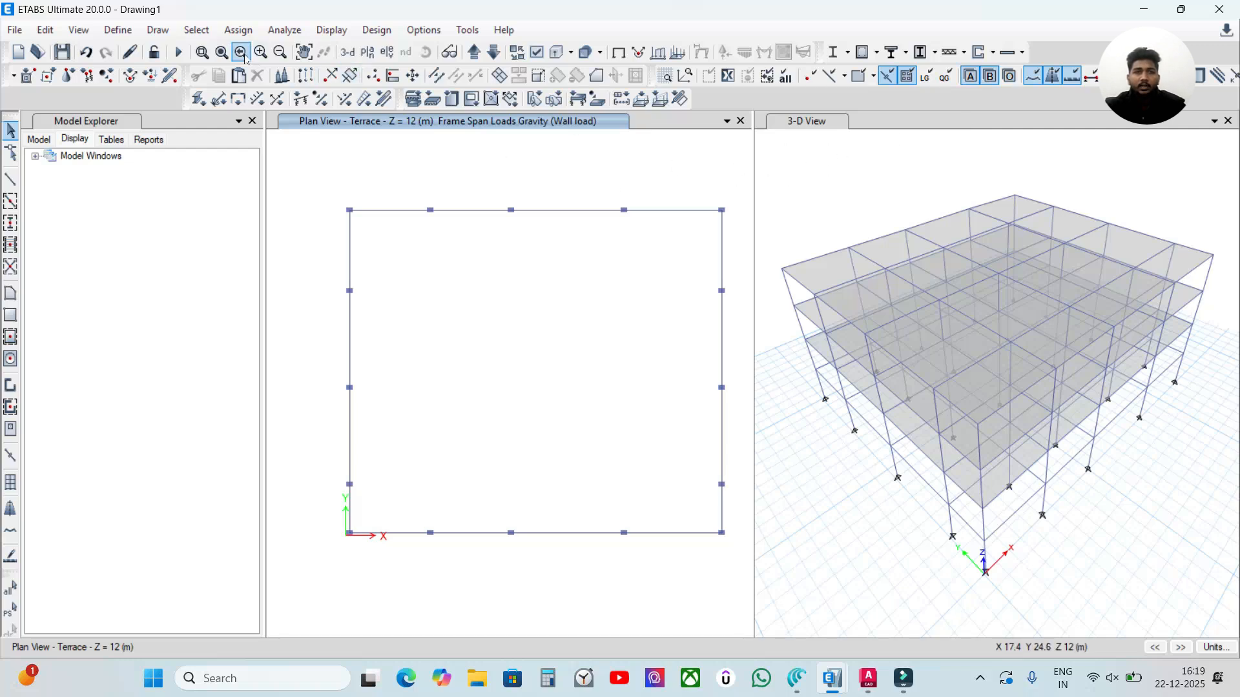
Select all columns by object type and hide them in the Terrace plan view
click(202, 38)
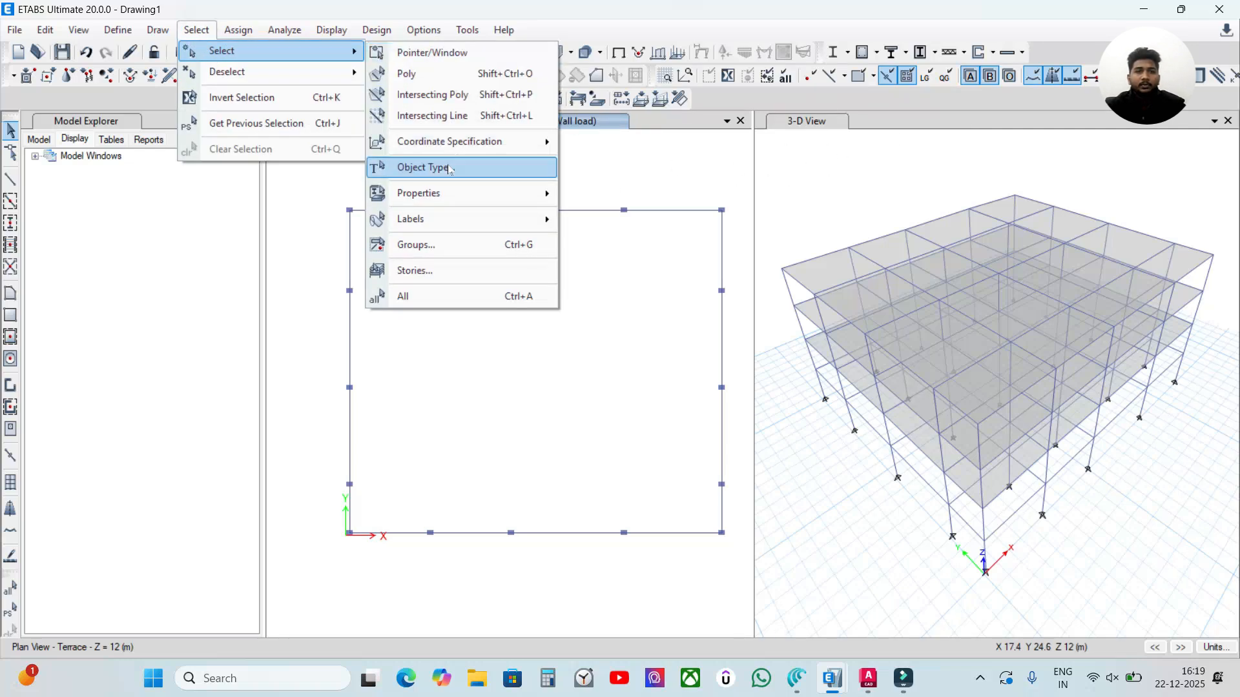
click(540, 170)
click(500, 210)
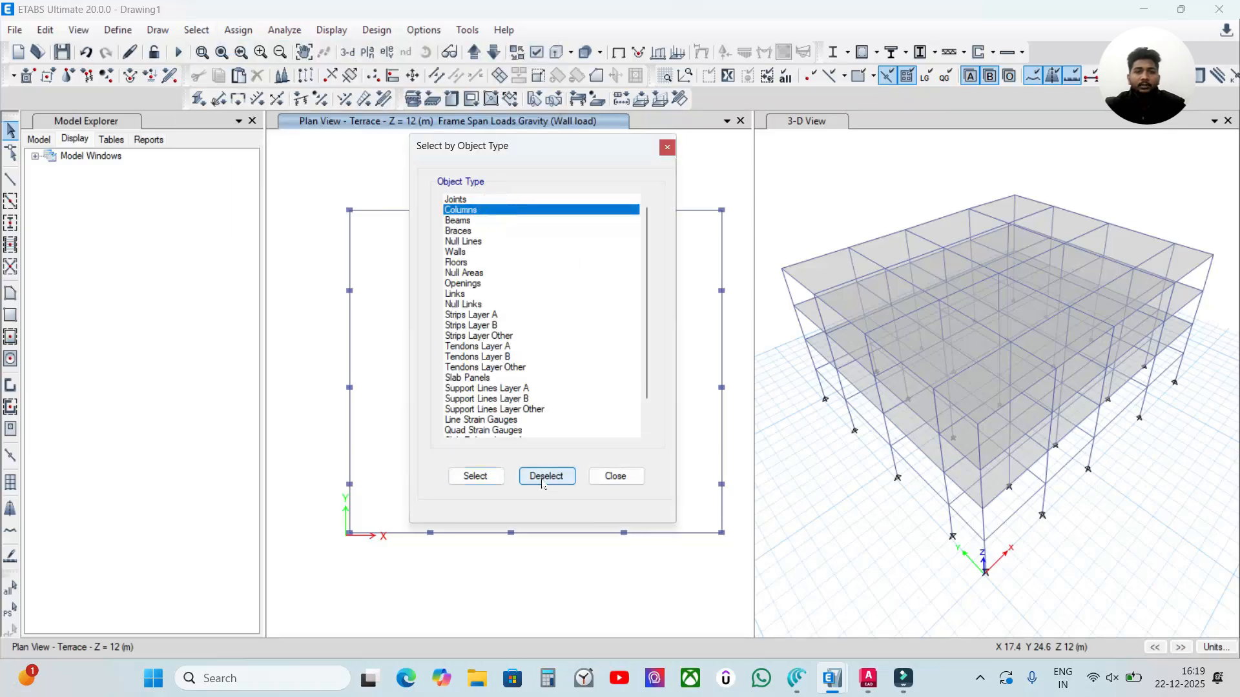
click(473, 477)
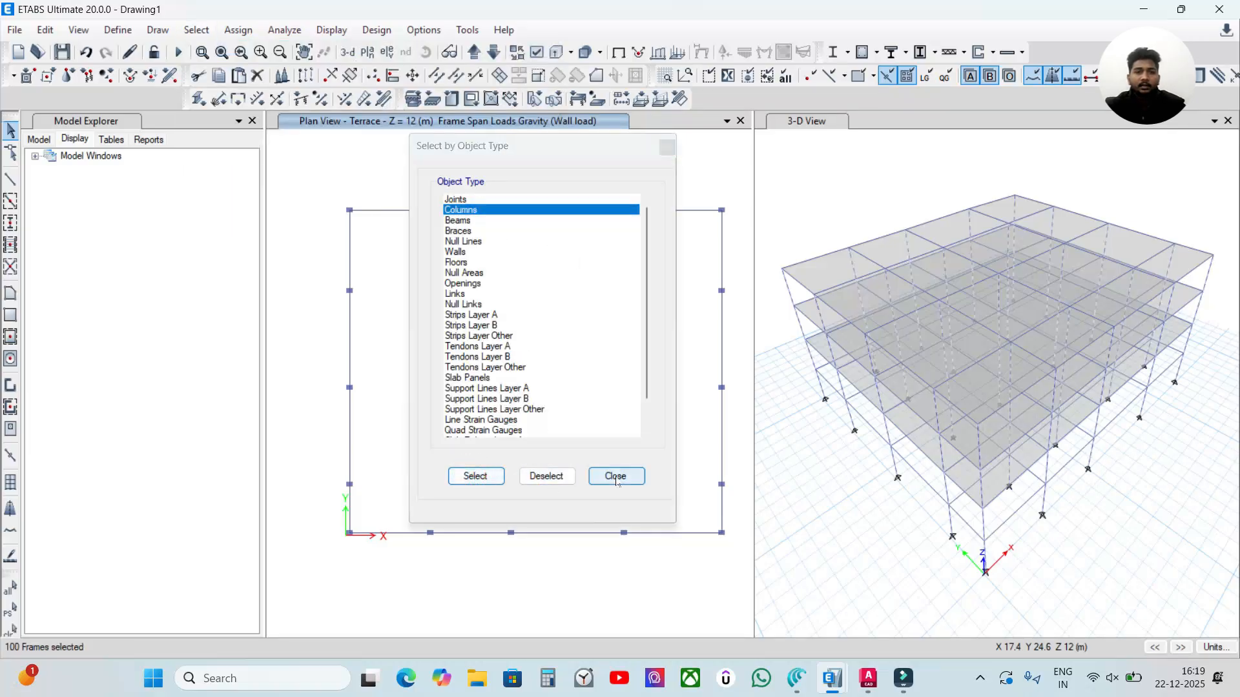
click(615, 477)
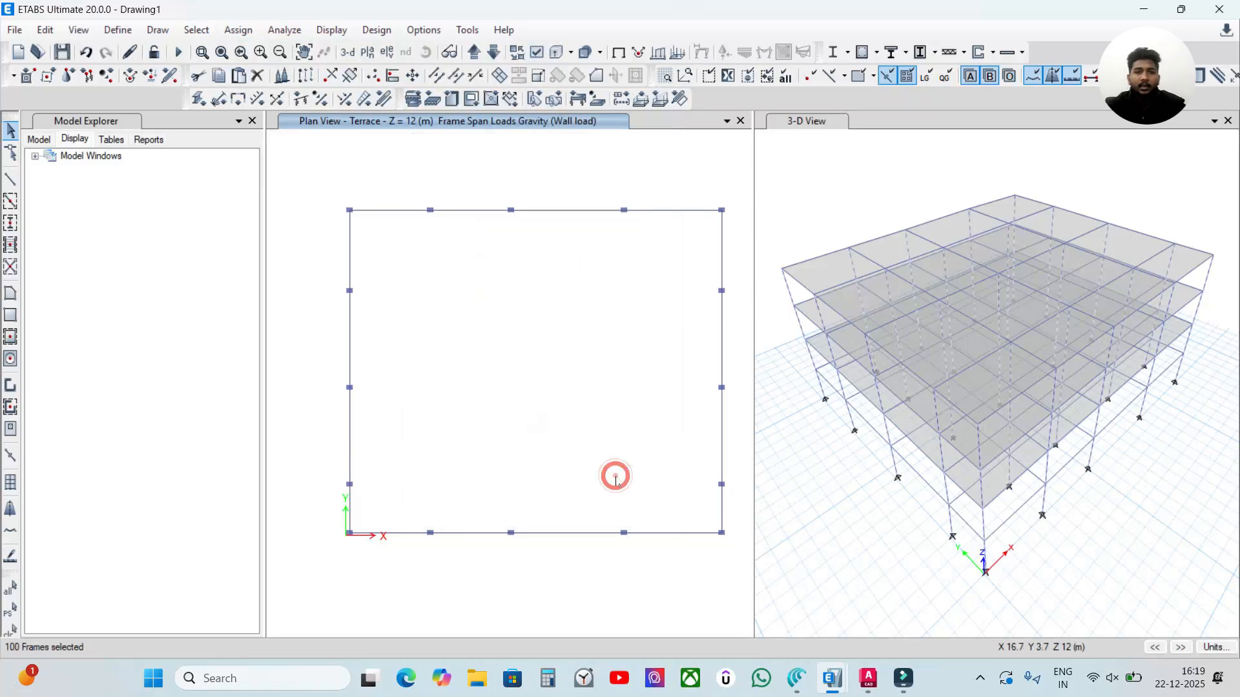
right_click(638, 171)
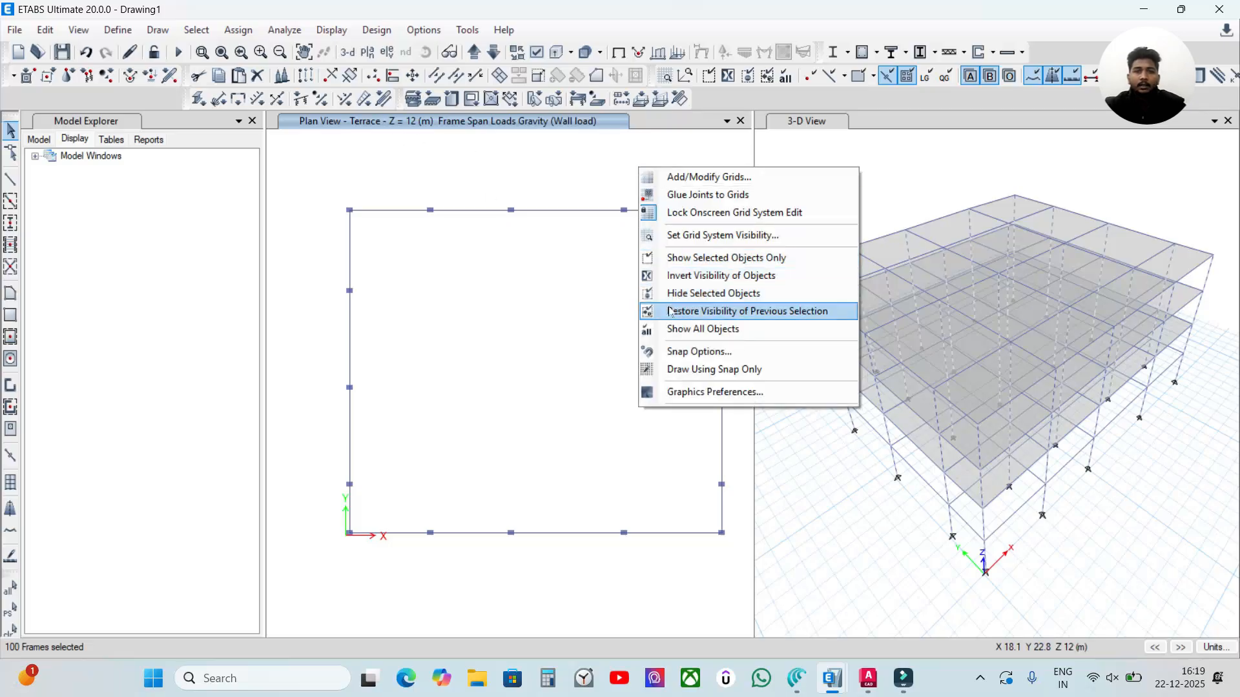
click(696, 295)
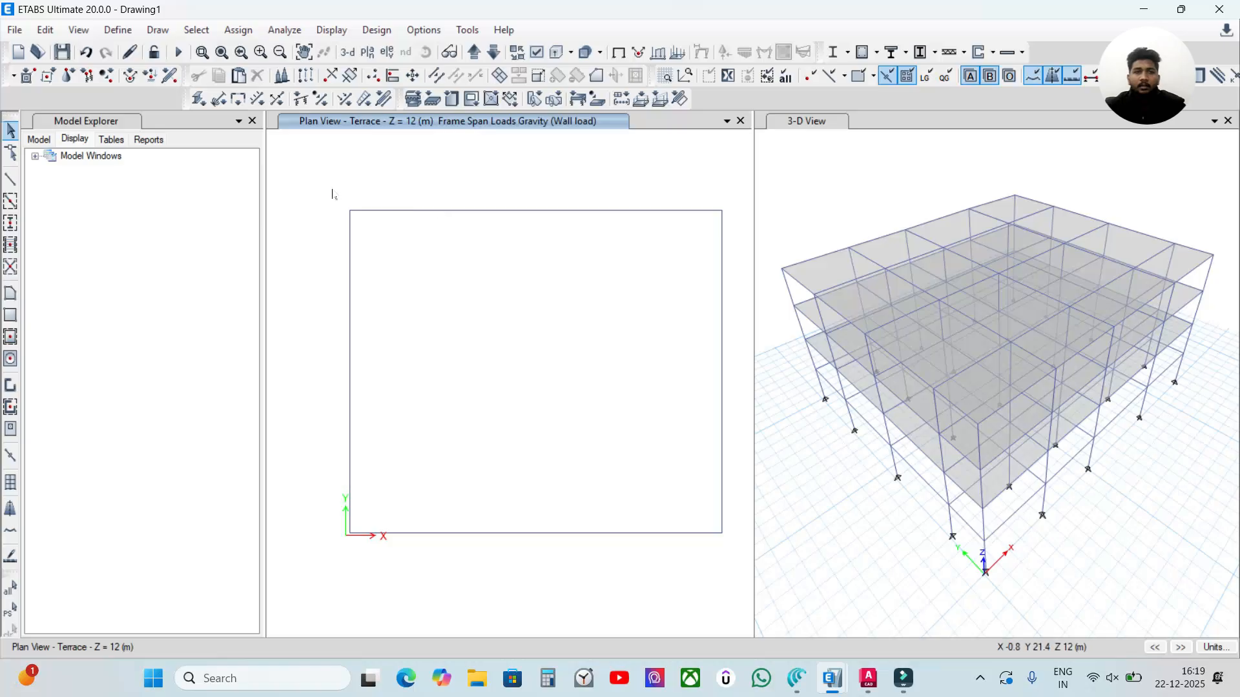
drag(741, 188, 321, 561)
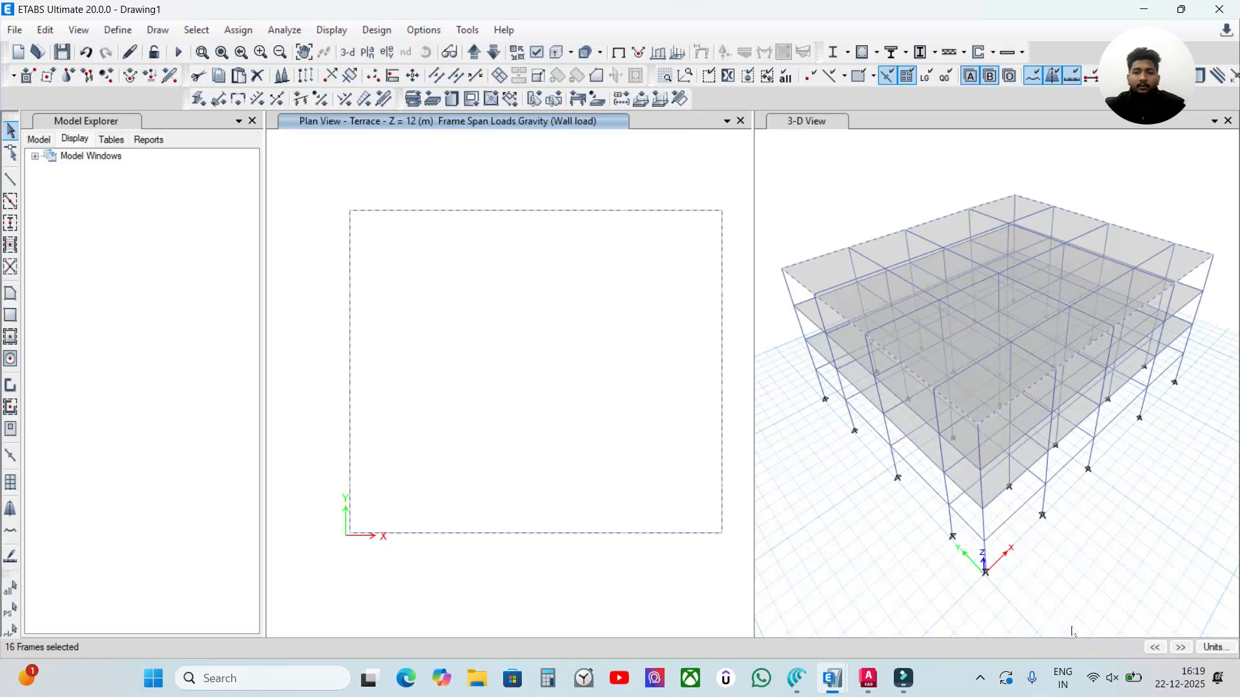
click(10, 266)
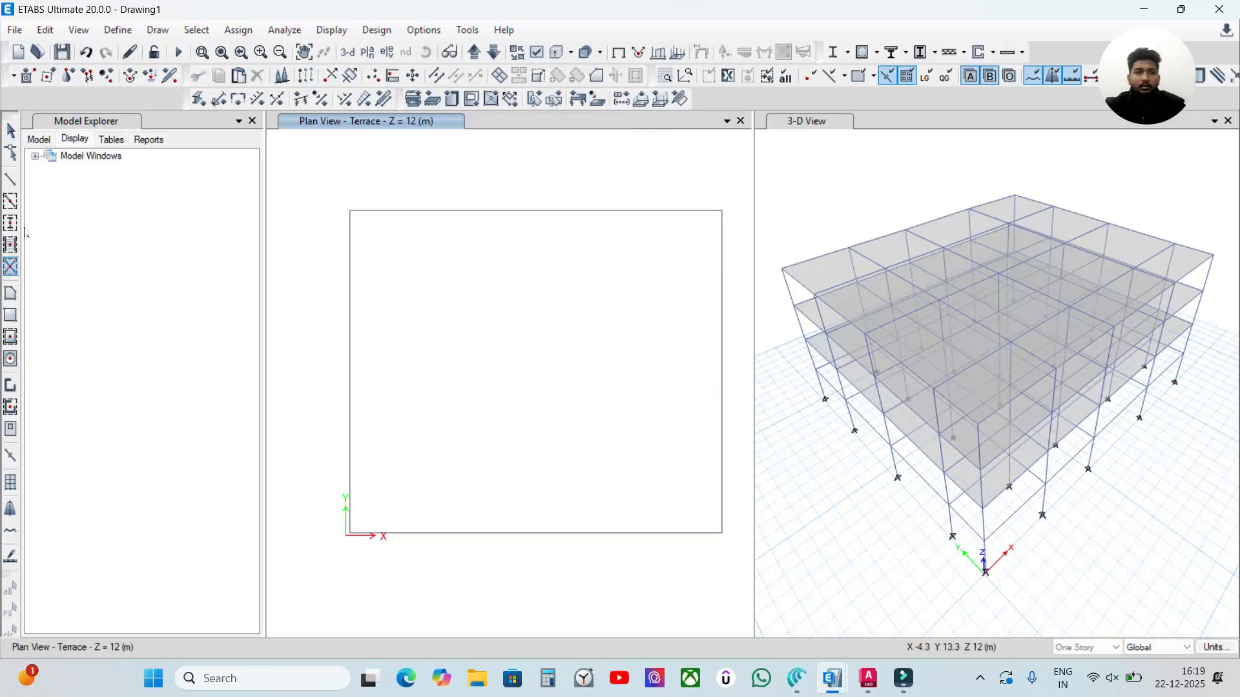
key(Escape)
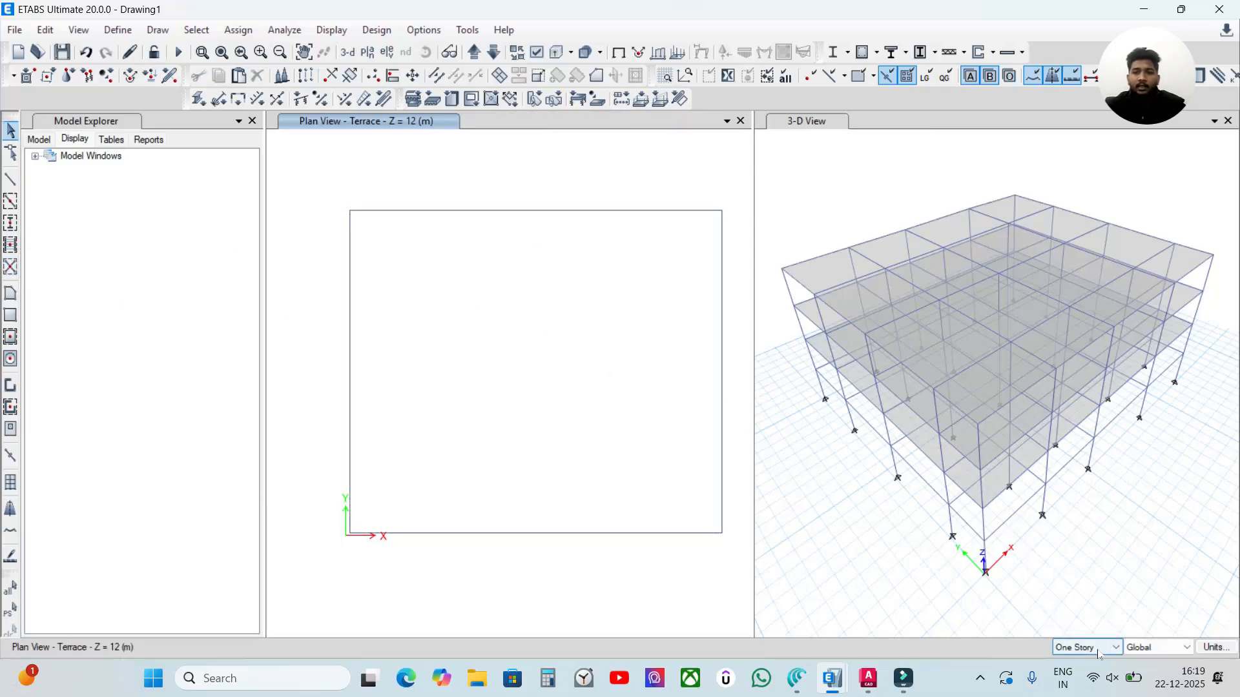
Select all perimeter beams in the Terrace plan and open their distributed frame load assignment with the Wall load pattern
drag(311, 194, 749, 554)
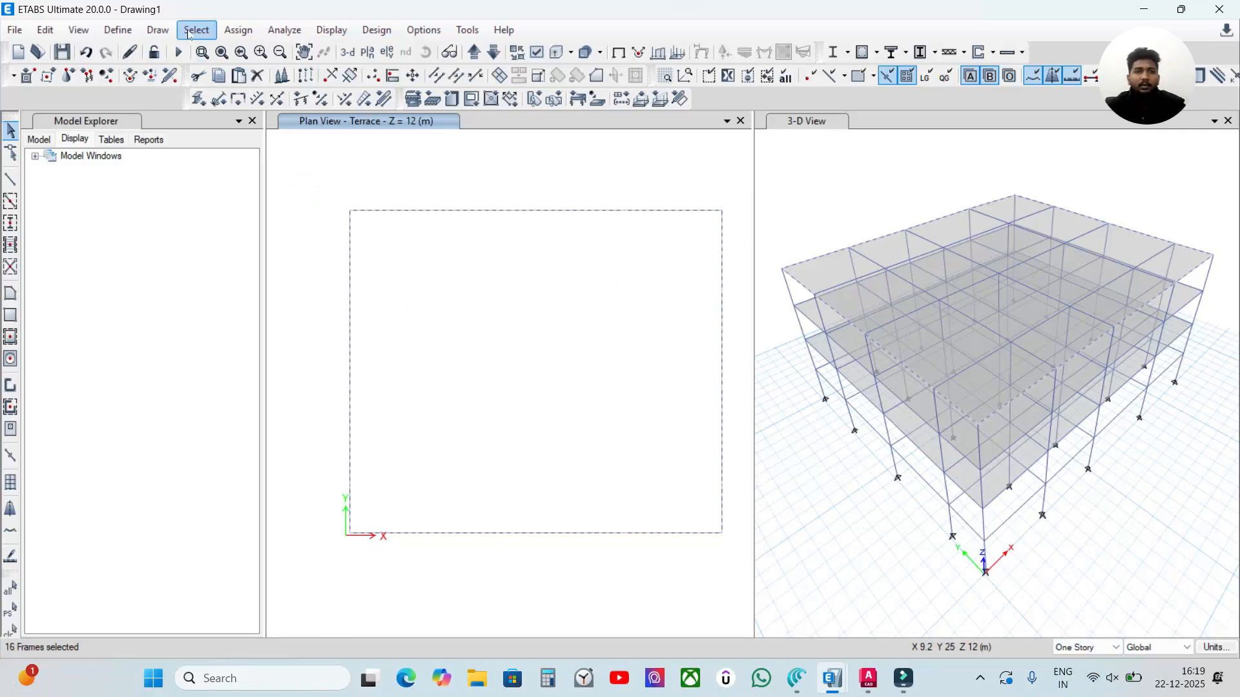
click(236, 31)
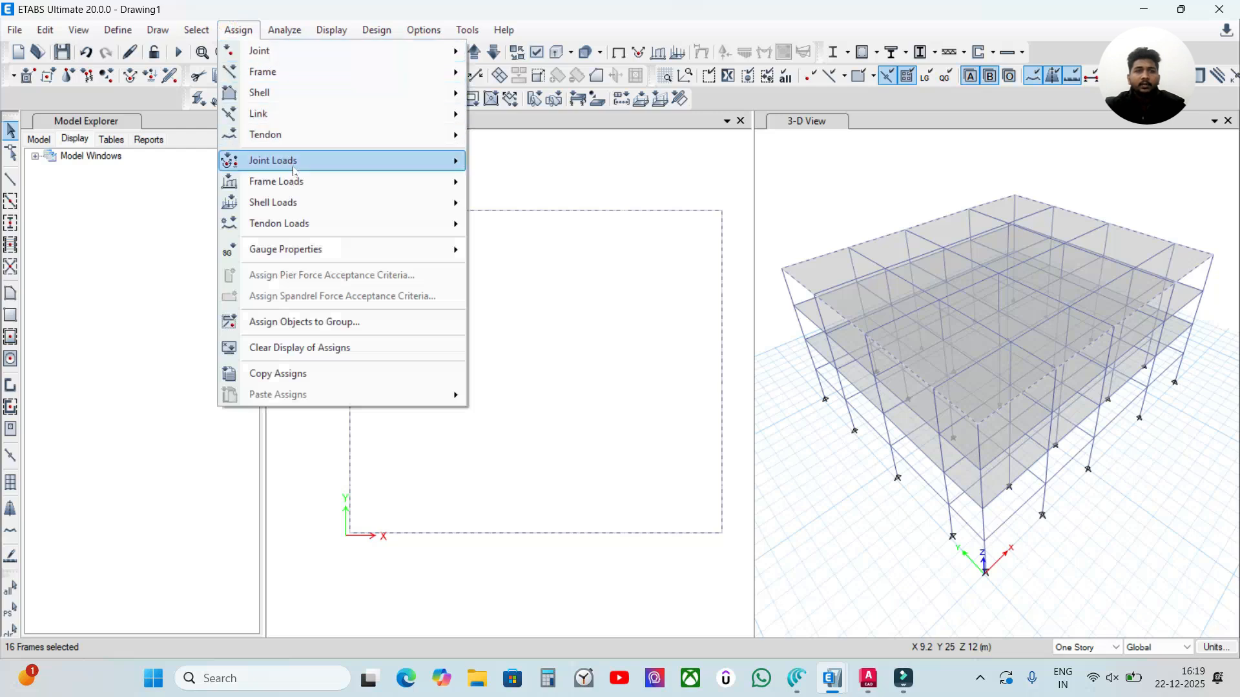
mouse_move(295, 183)
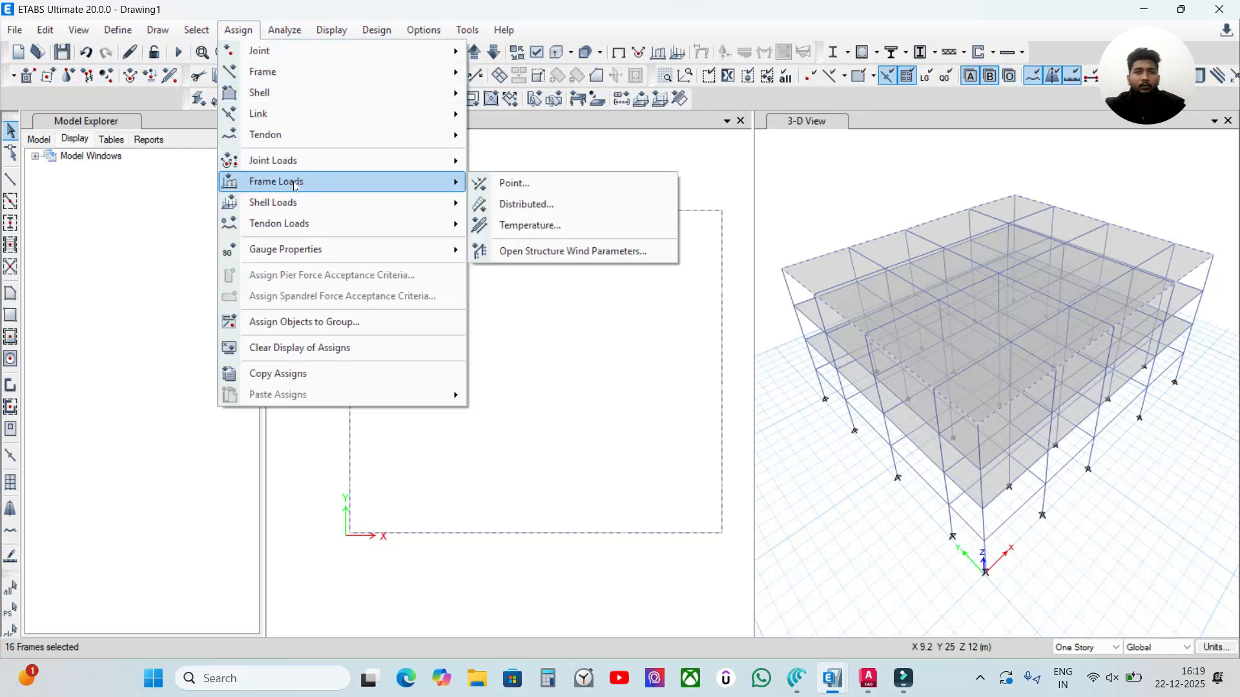
click(555, 206)
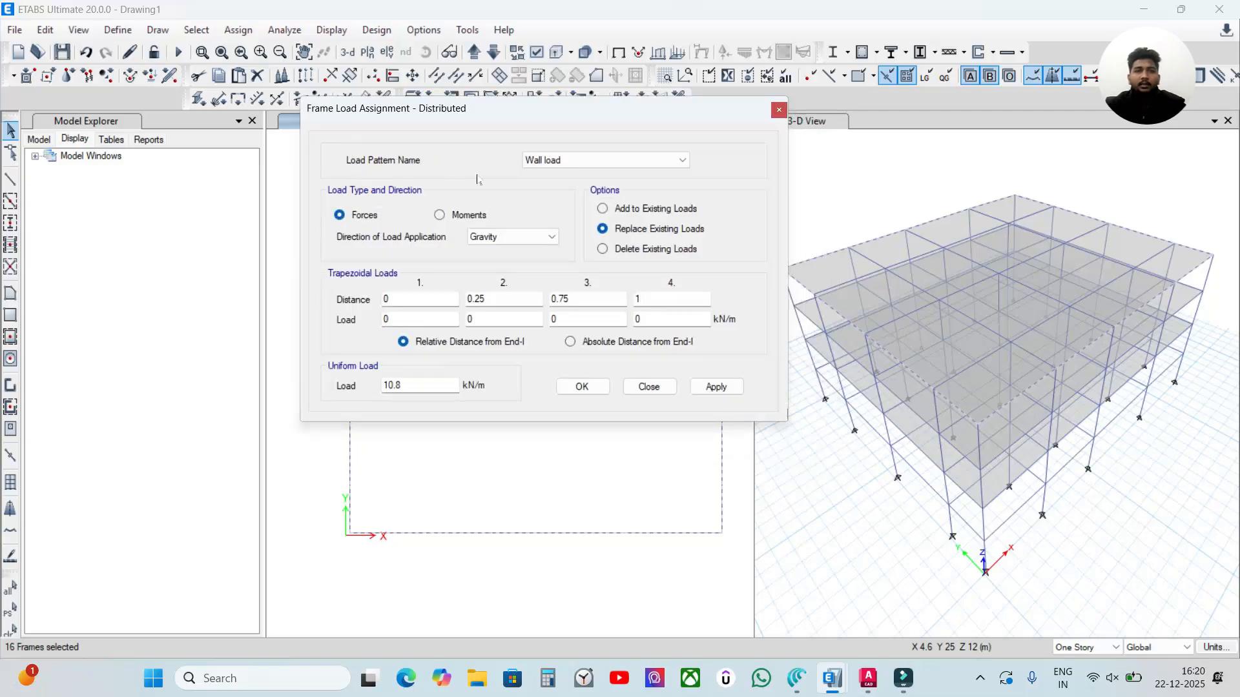
click(589, 160)
click(568, 172)
Assign a uniform gravity load of 4 kN/m to the selected Terrace perimeter beams as the parapet wall load
double_click(420, 385)
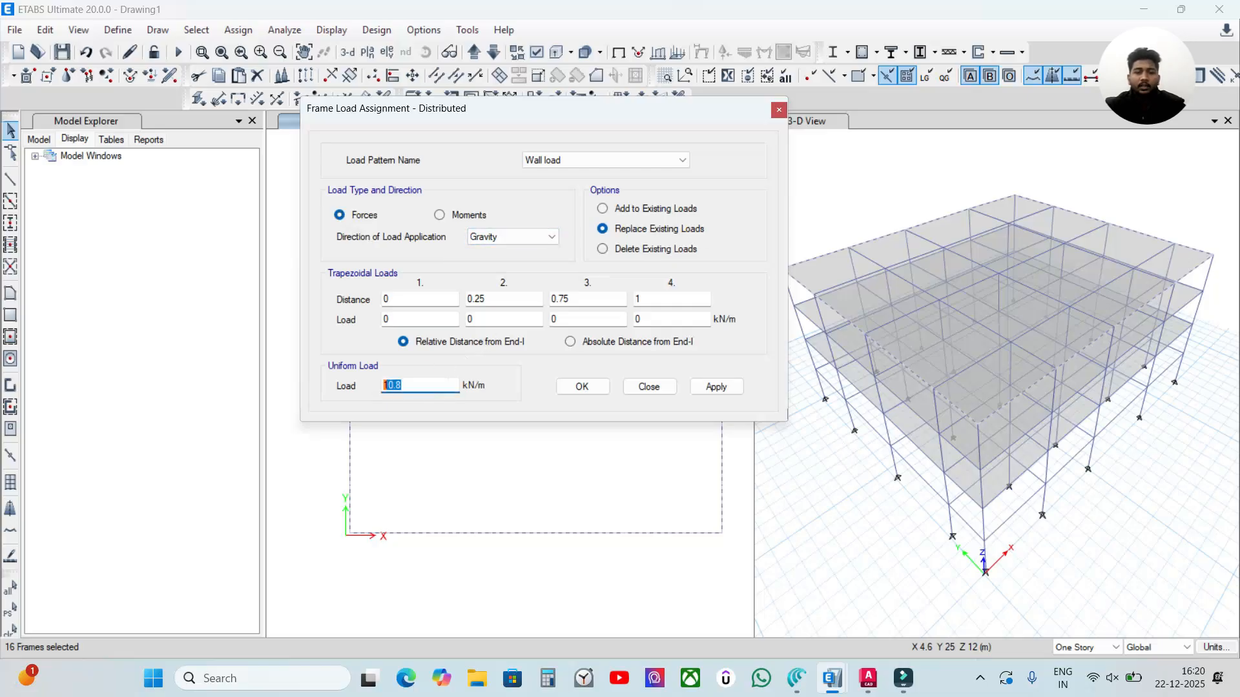
text(20)
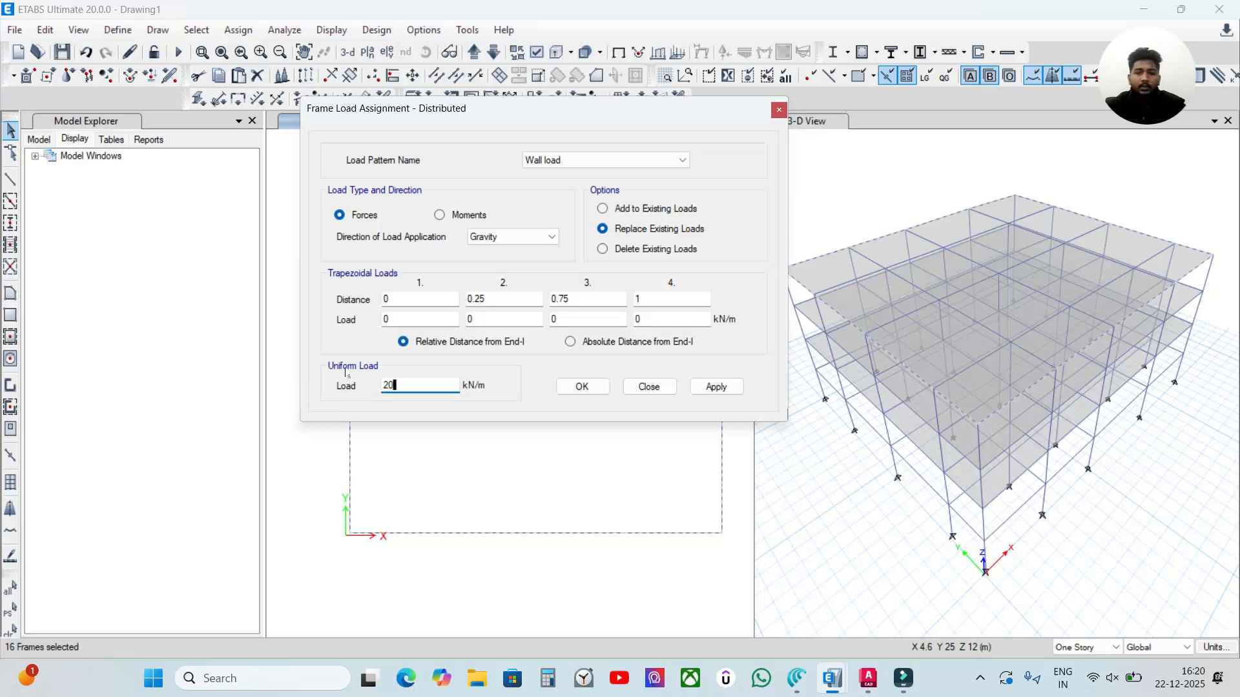
text(')
text(0.2*)
key(Return)
double_click(385, 385)
text(2*)
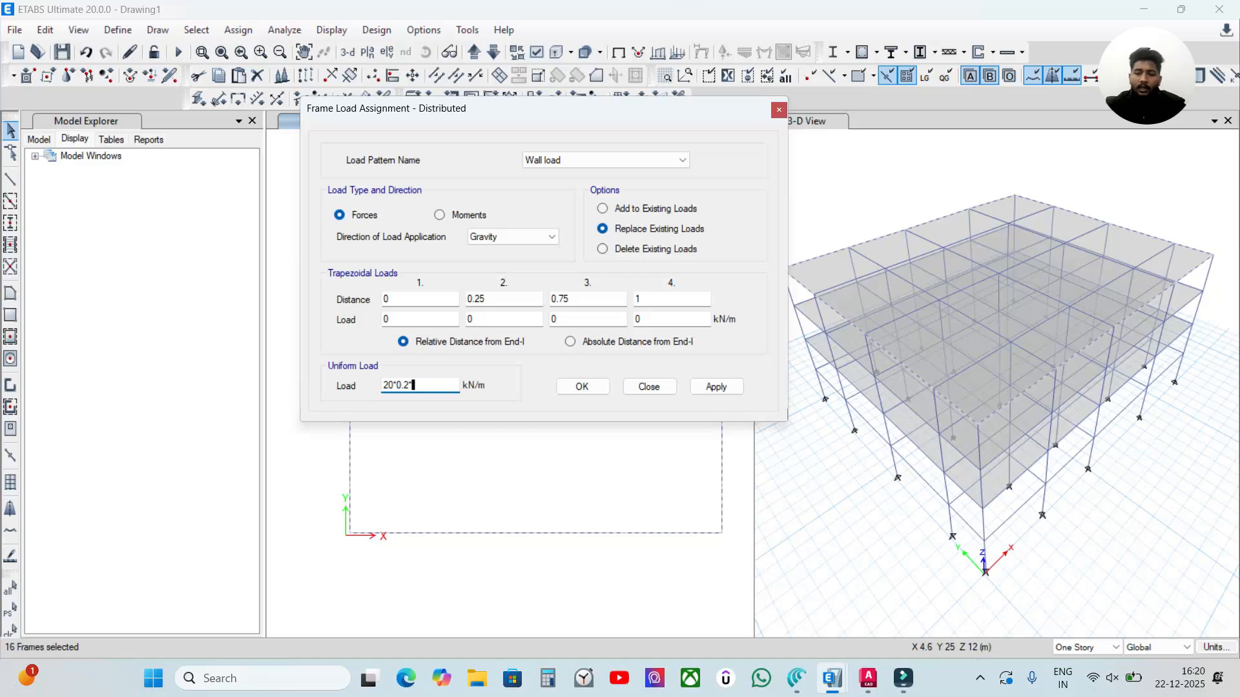
key(Return)
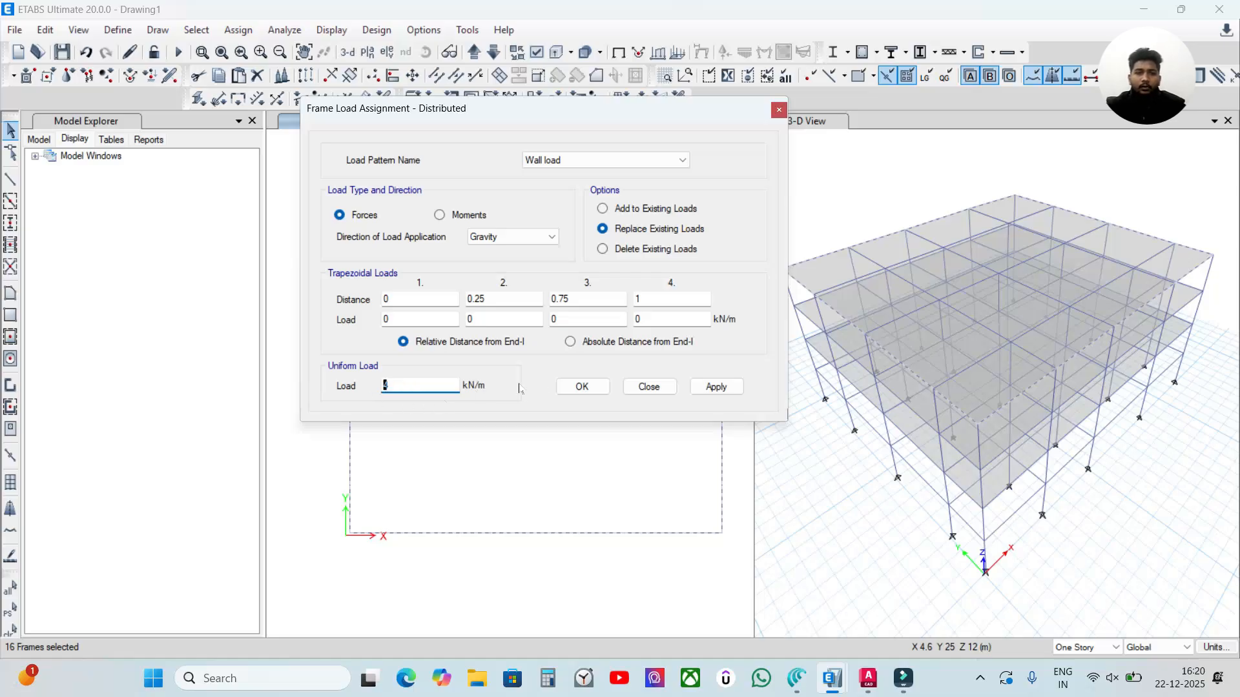
click(735, 390)
click(581, 386)
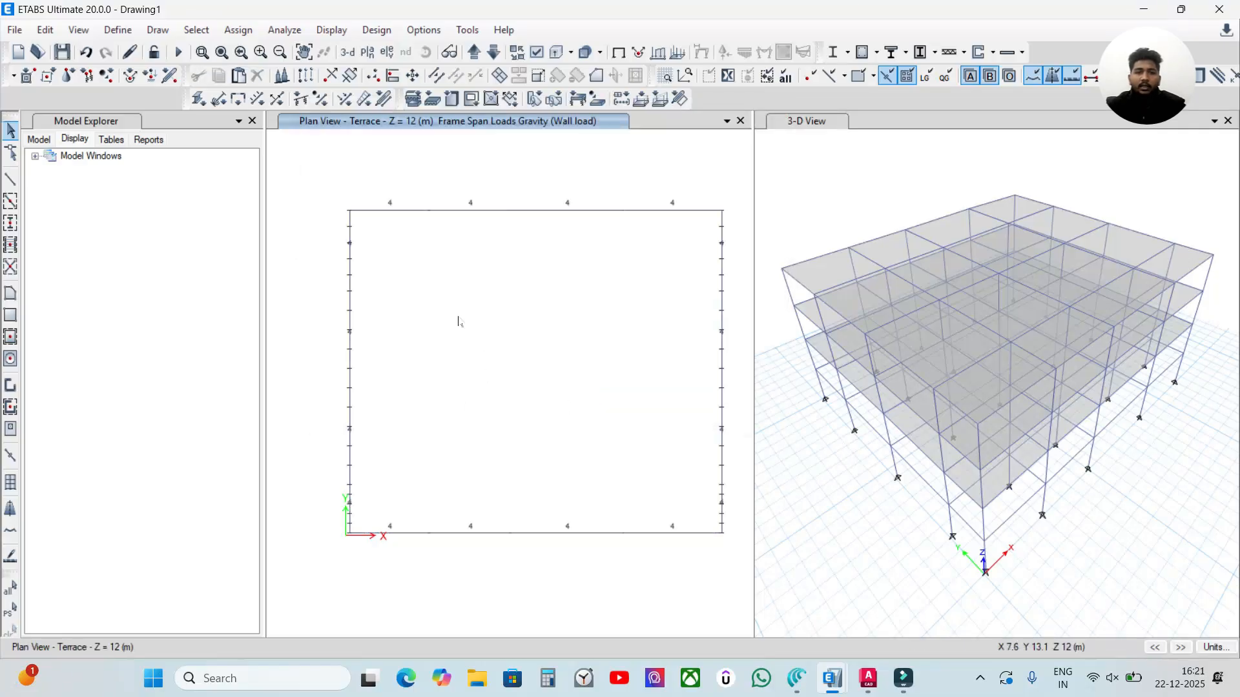
Restore the visibility of all objects in the Terrace plan view
click(767, 212)
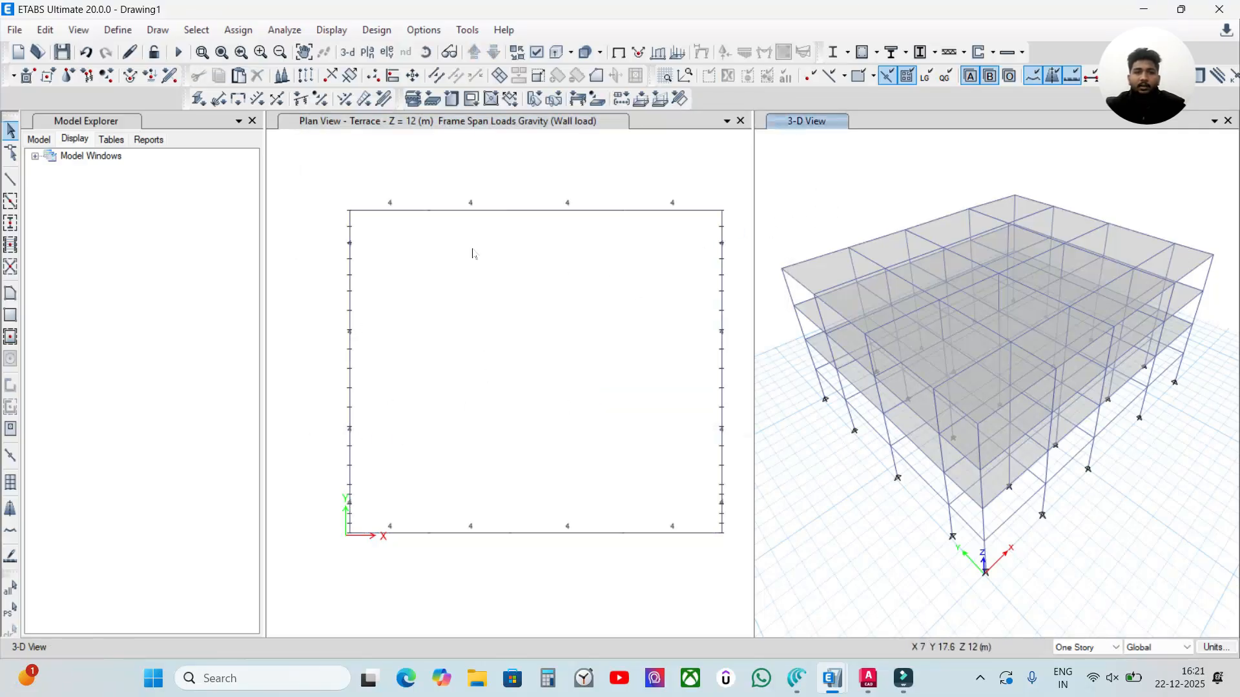
right_click(616, 195)
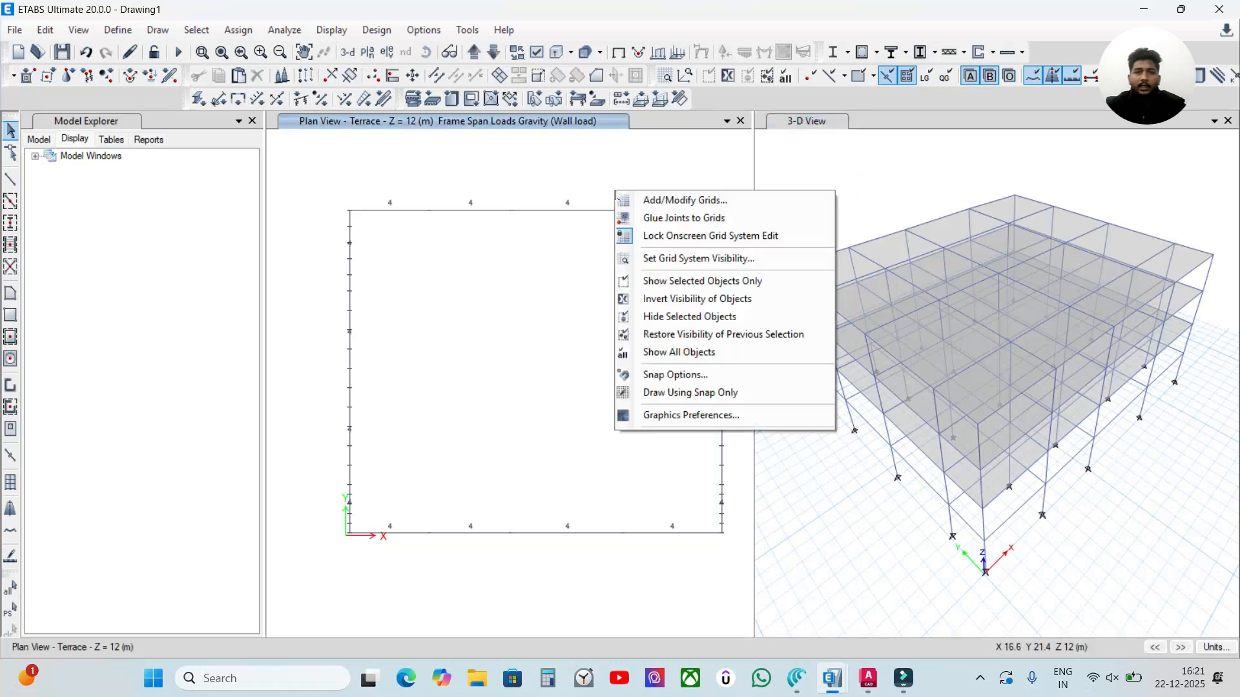
click(584, 171)
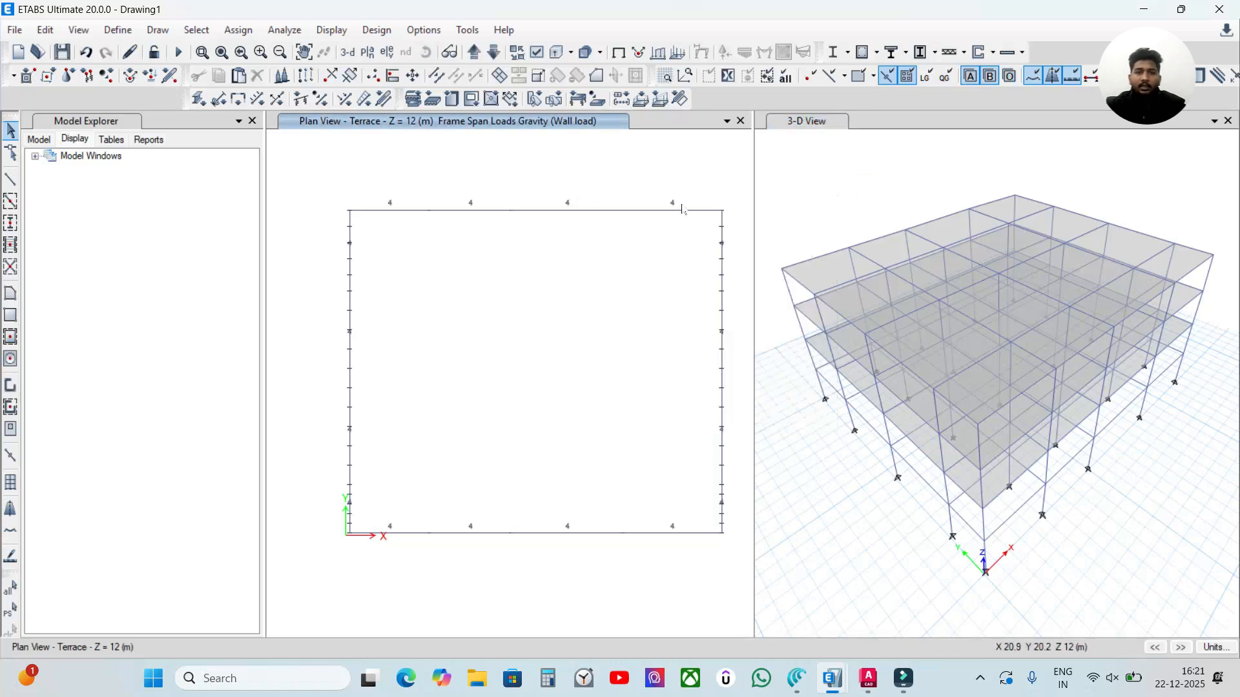
right_click(645, 160)
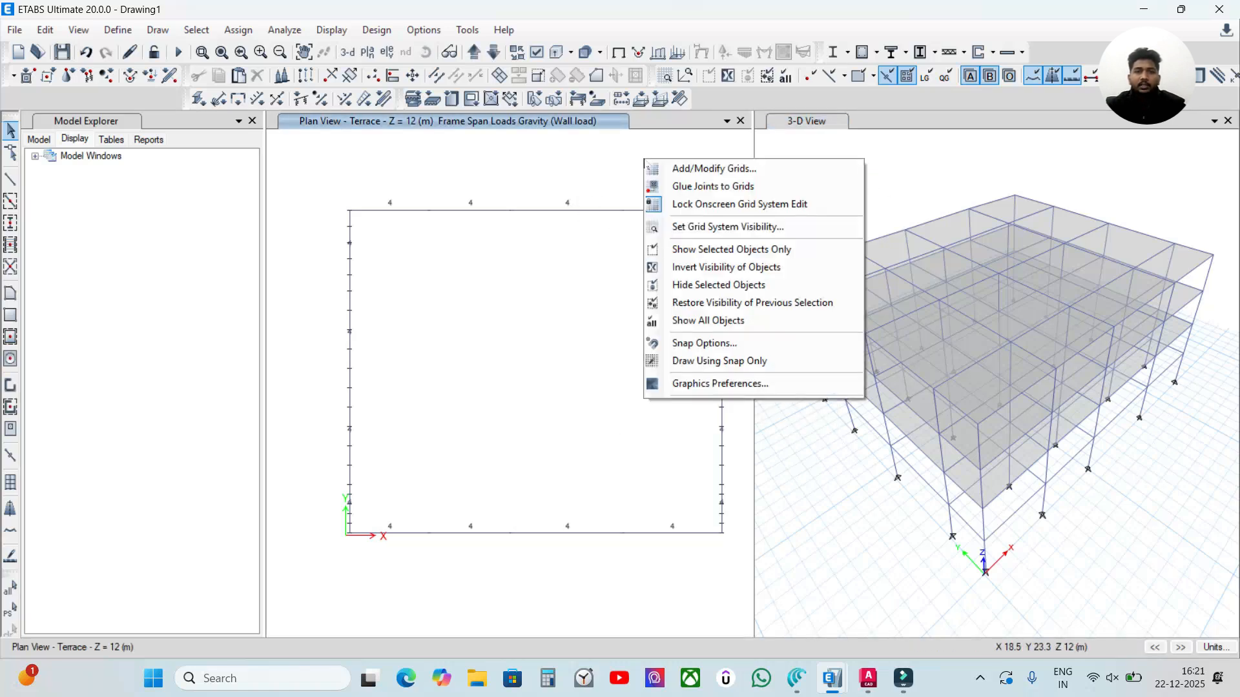
click(729, 321)
Display the Wall load span forces with loading values in the 3-D view to check the Terrace parapet load
click(866, 148)
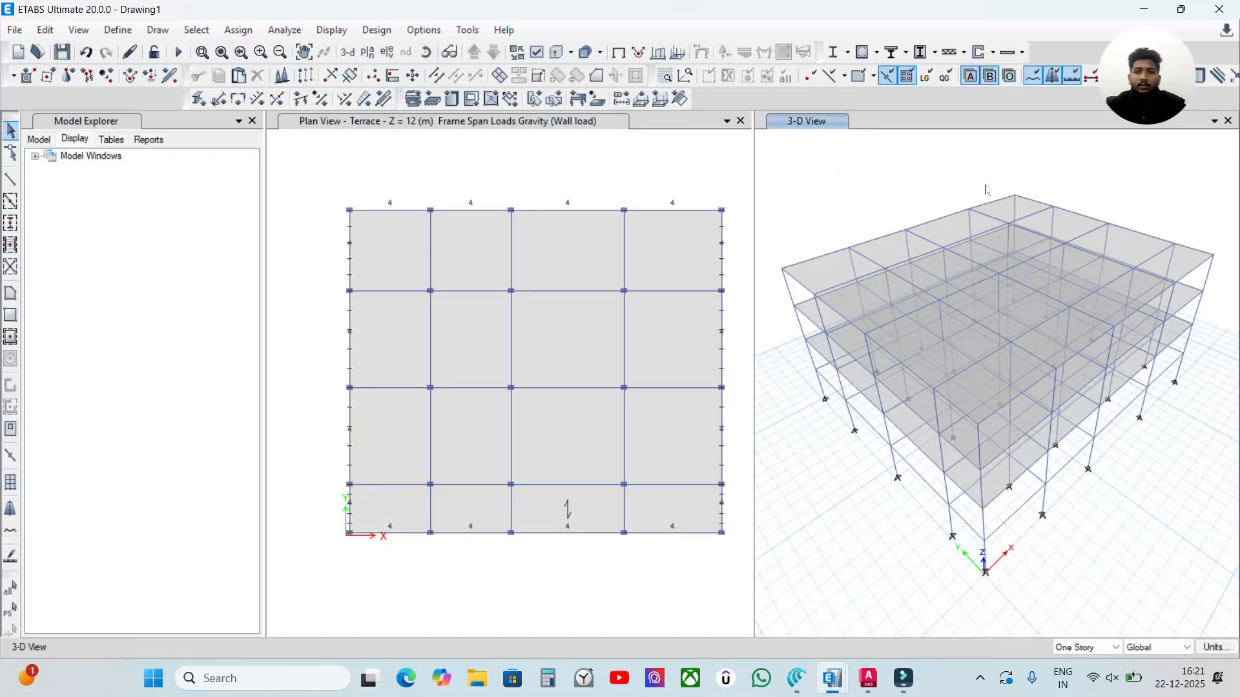
click(657, 53)
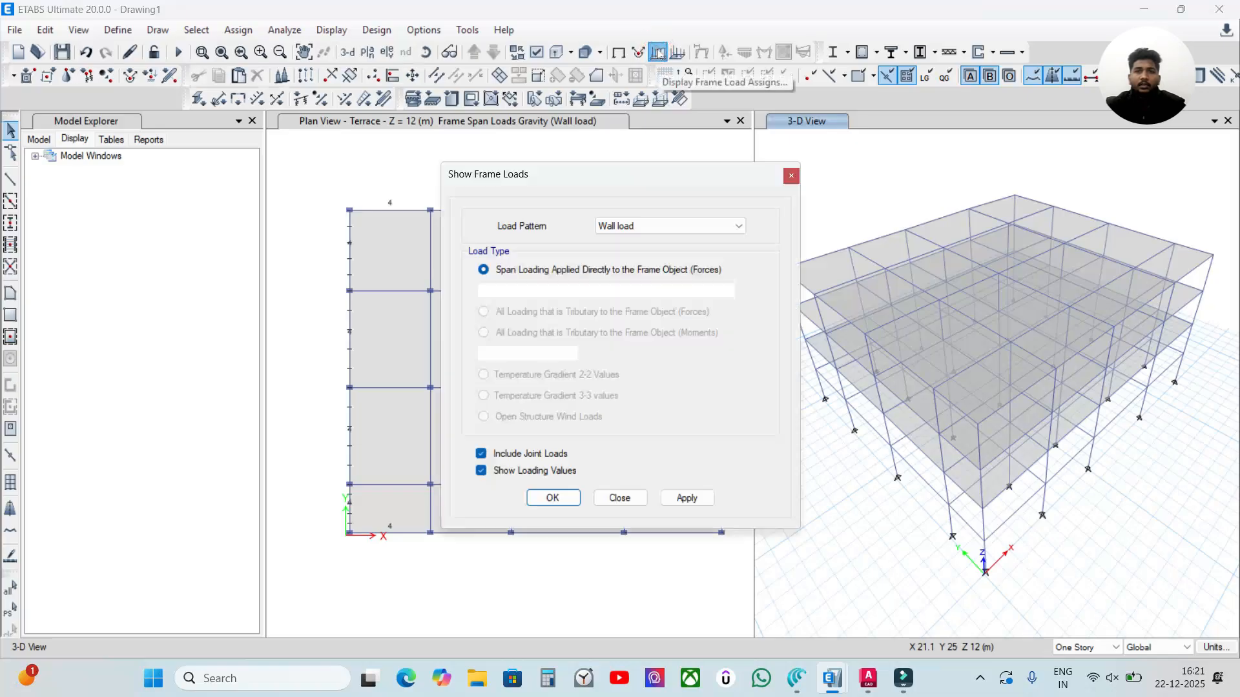
drag(657, 173, 606, 128)
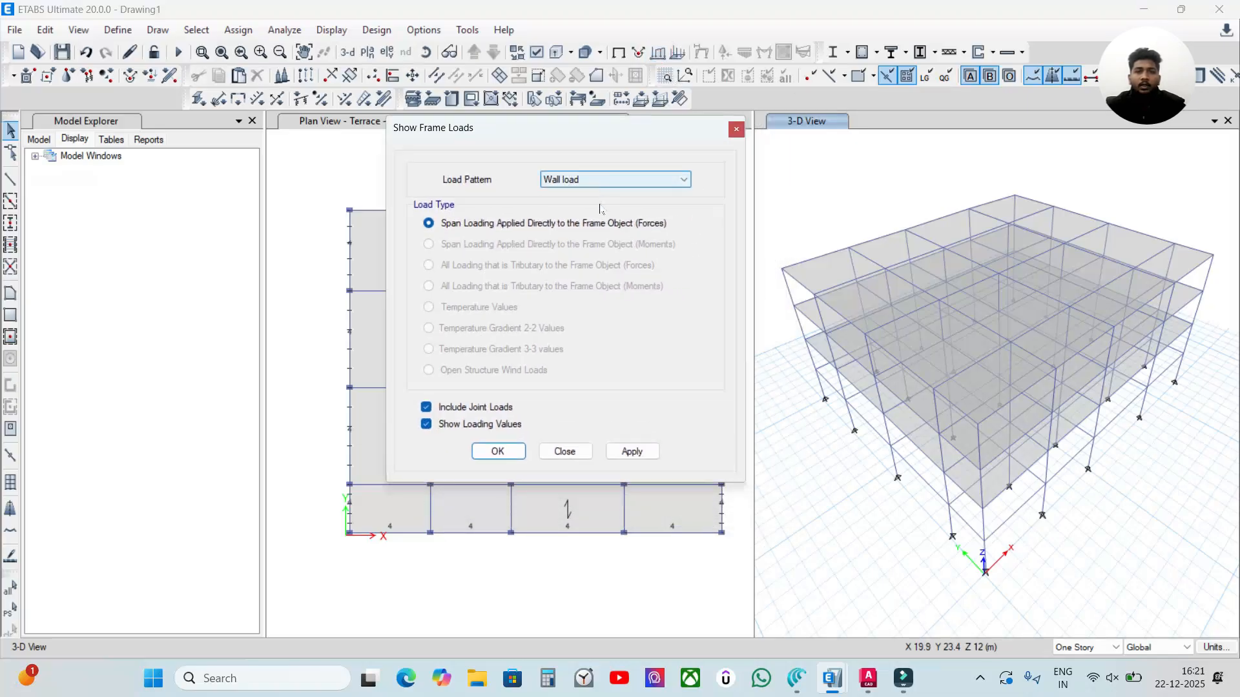
click(632, 452)
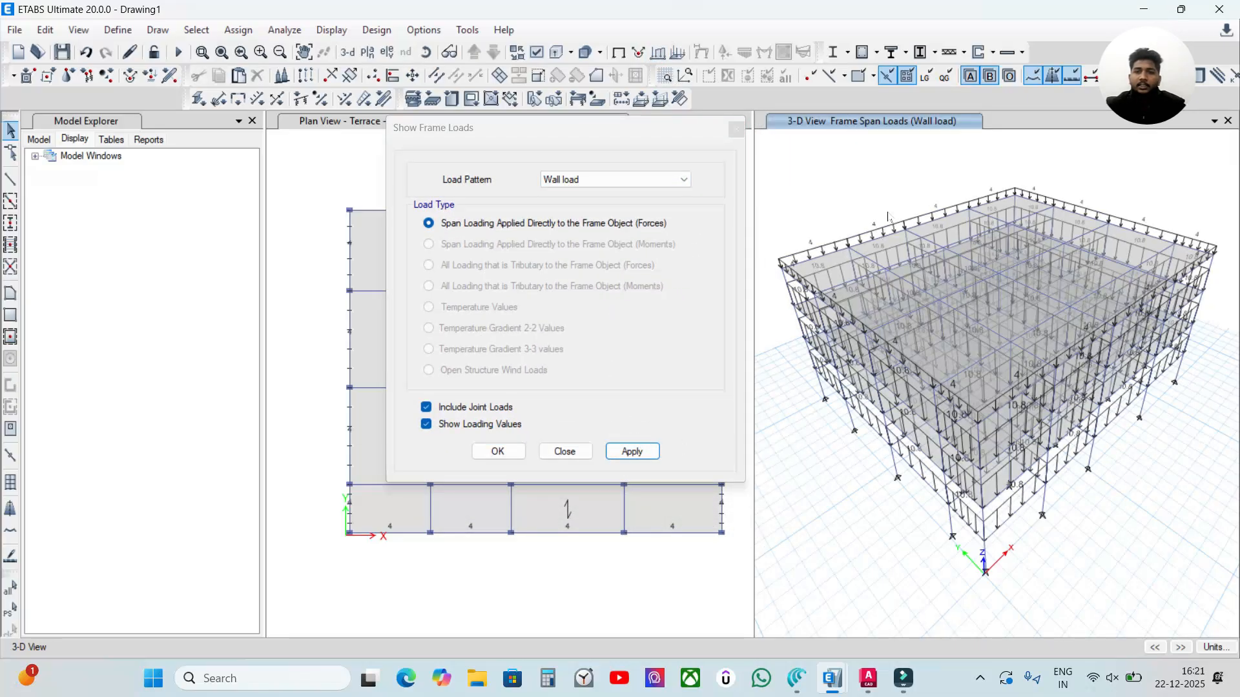
click(505, 450)
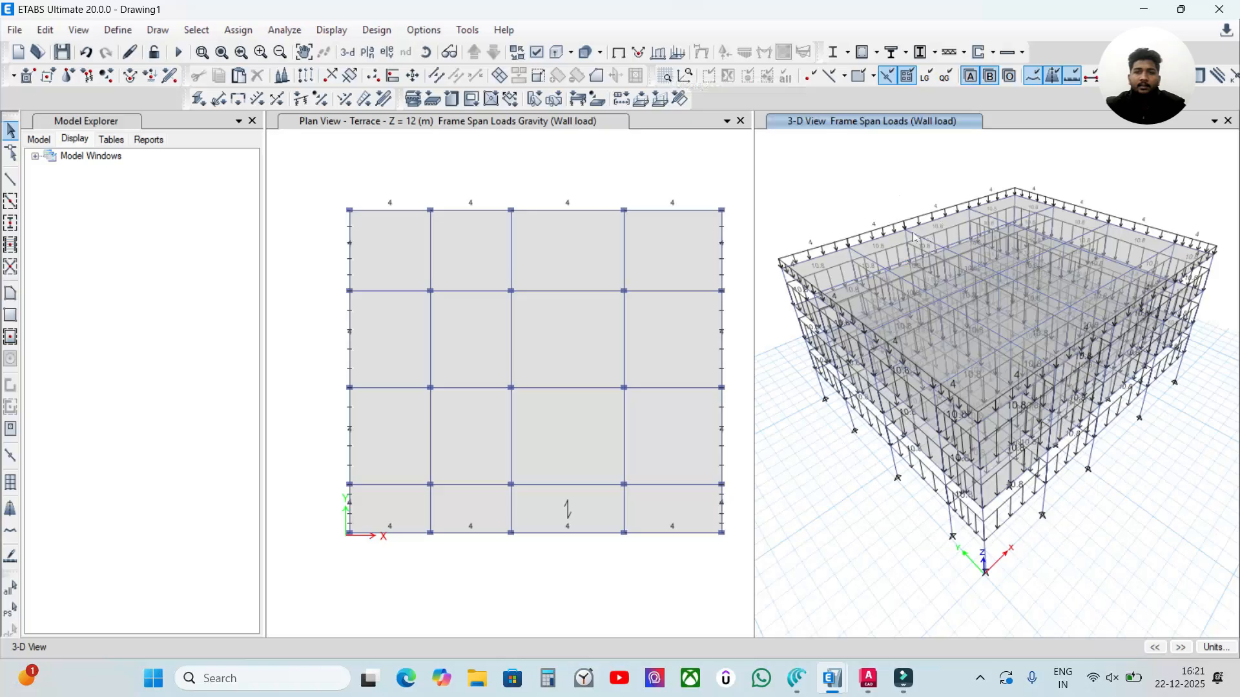
Display the uniform gravity shell loads in the 3-D view for the Live pattern and the FF &CP load pattern
click(682, 52)
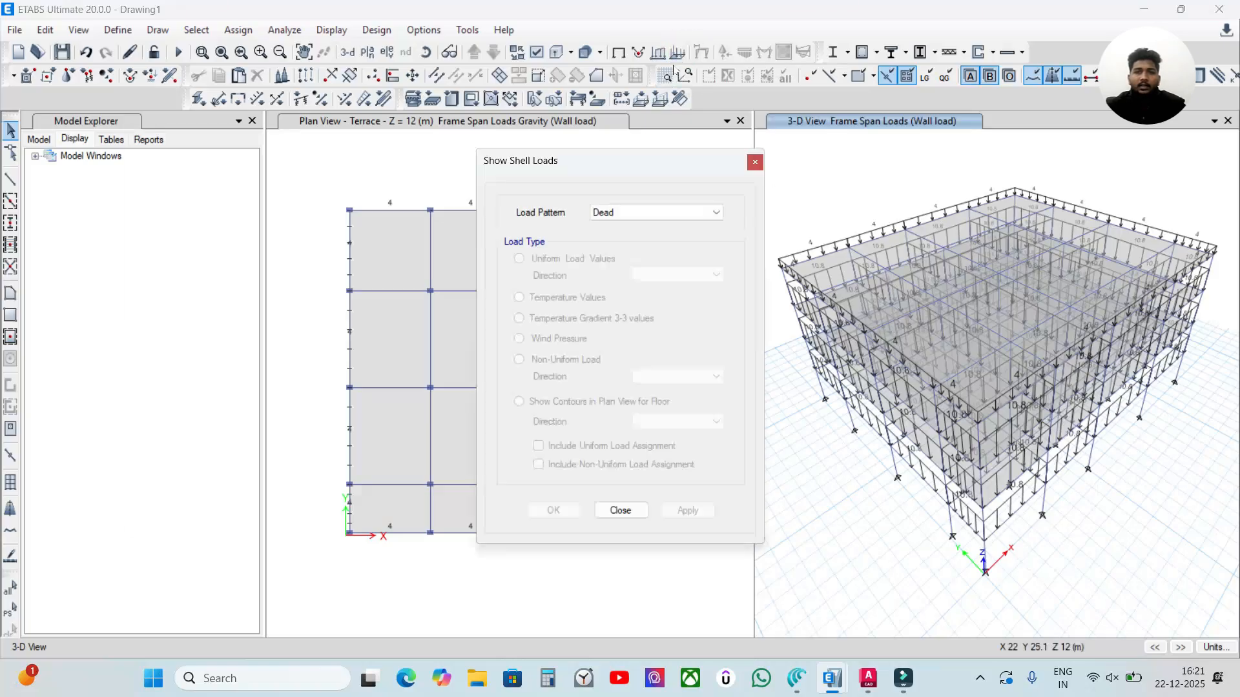
click(666, 157)
click(636, 155)
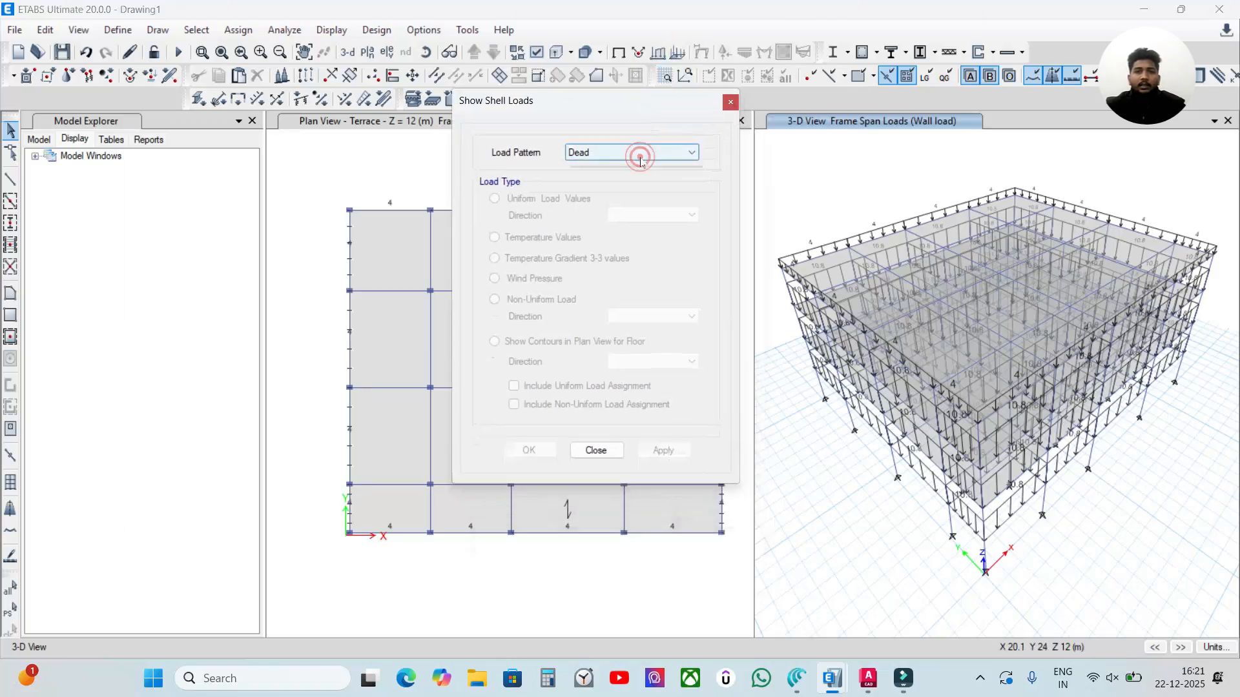
click(631, 173)
click(678, 455)
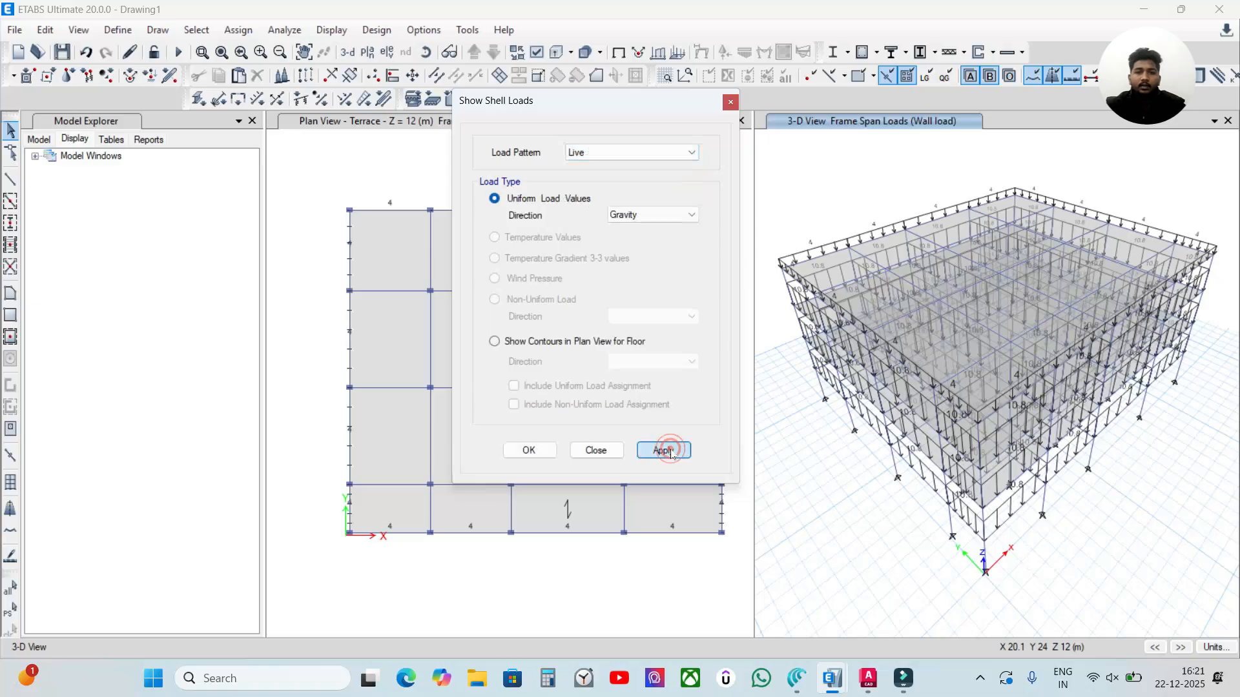
click(669, 152)
click(636, 201)
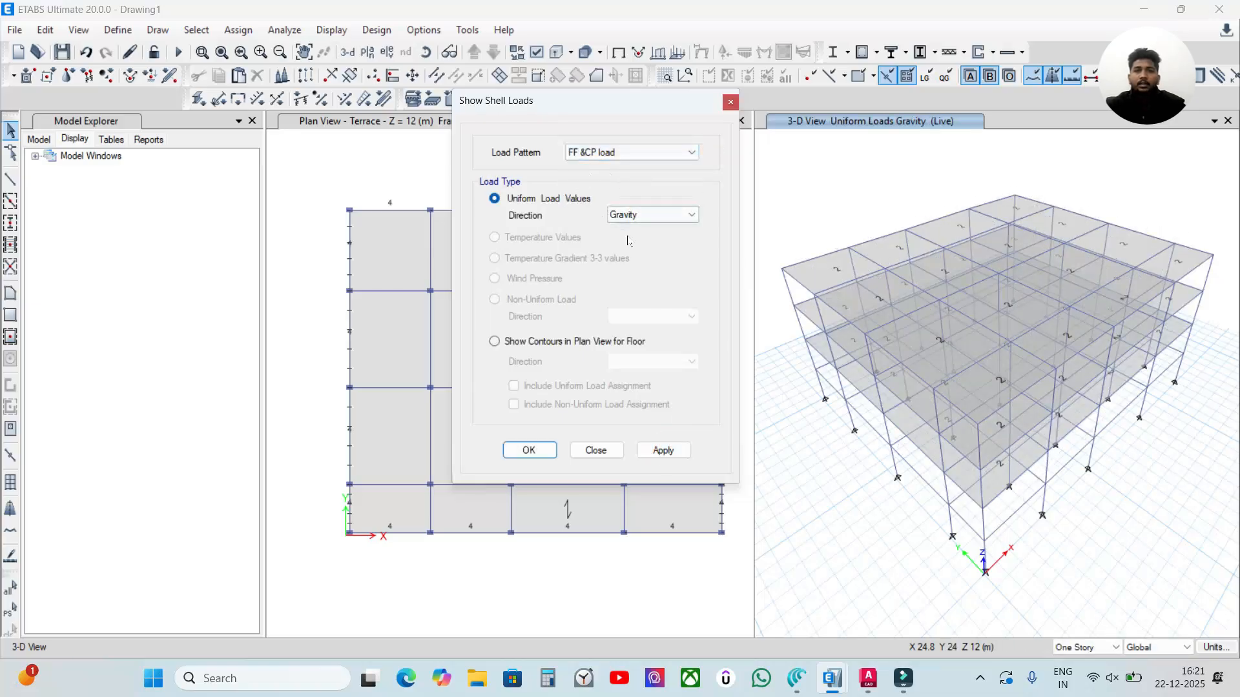
click(663, 450)
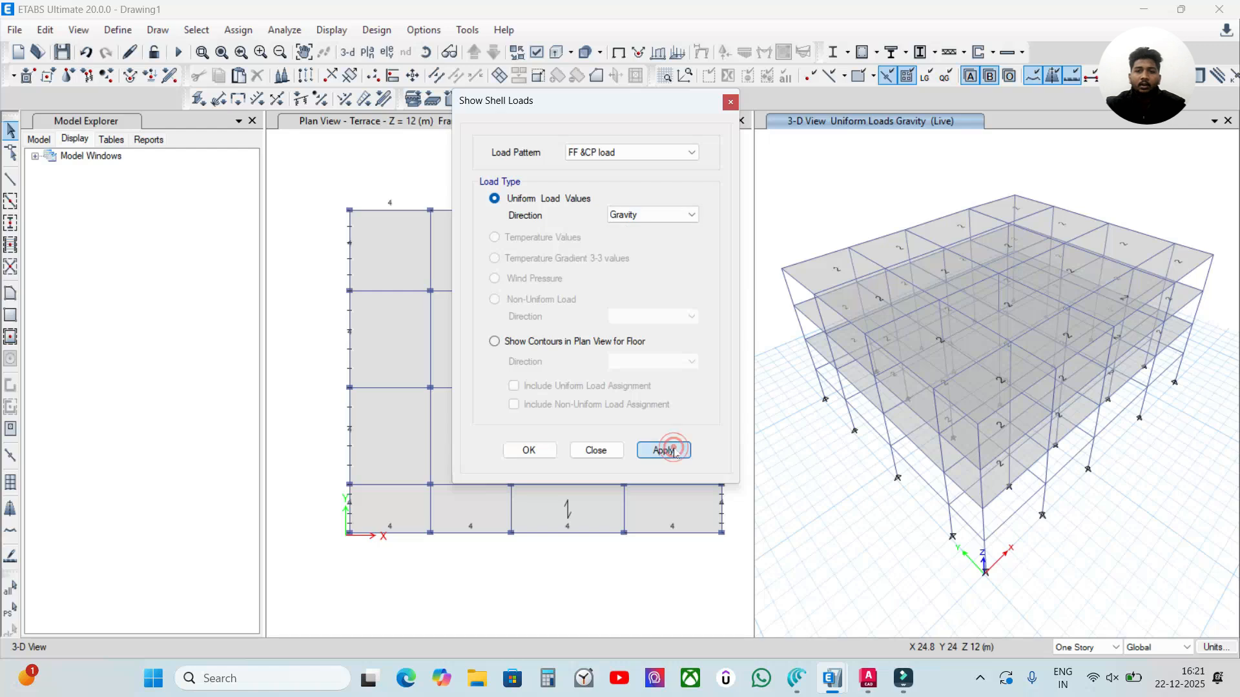
click(528, 450)
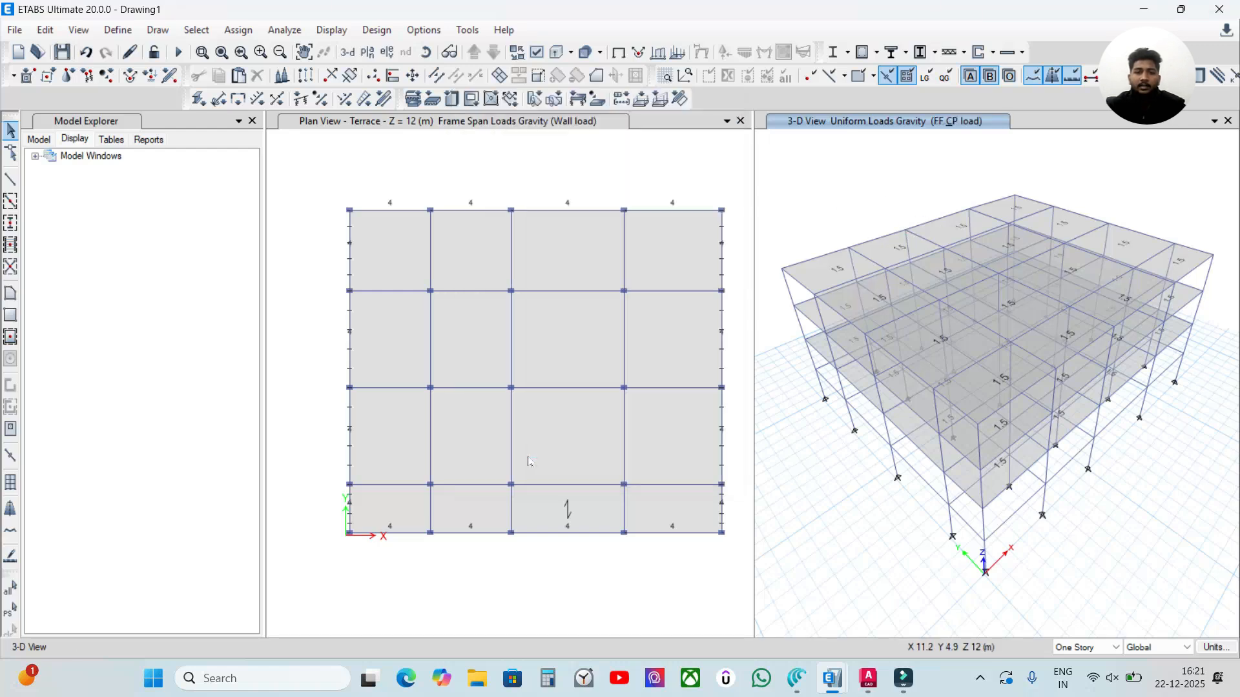
Clear the load displays from both the 3-D view and the Terrace plan view
click(893, 177)
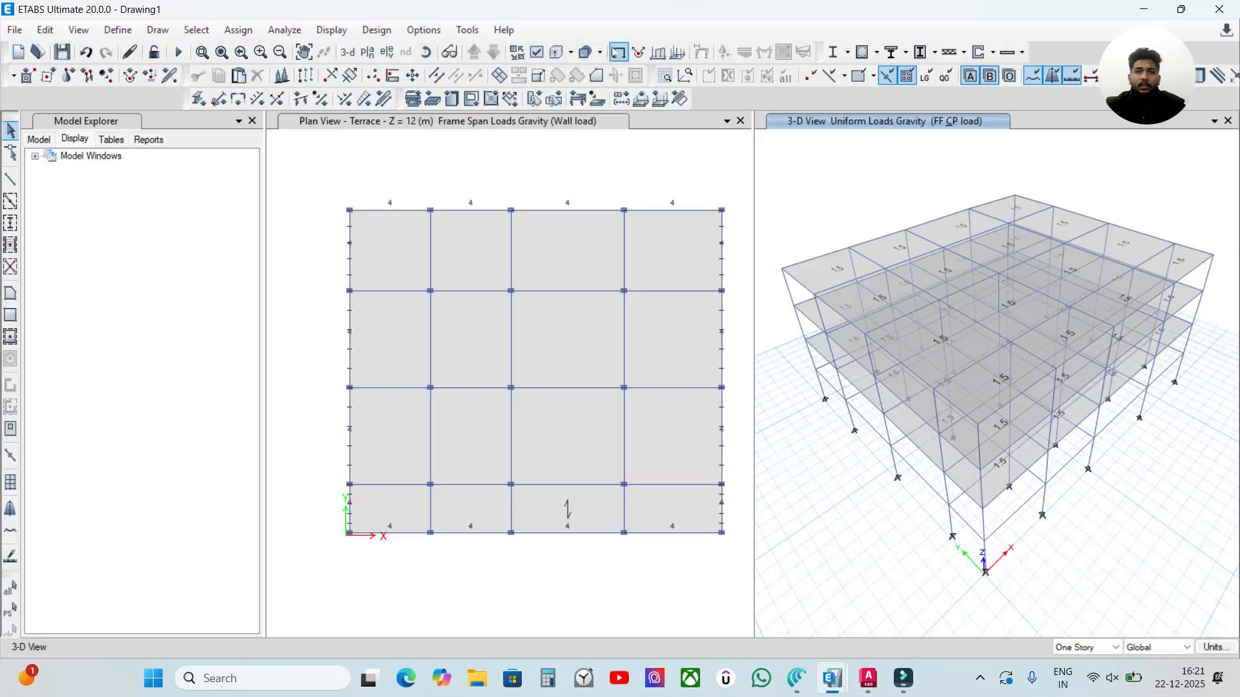
click(618, 52)
click(621, 150)
click(617, 52)
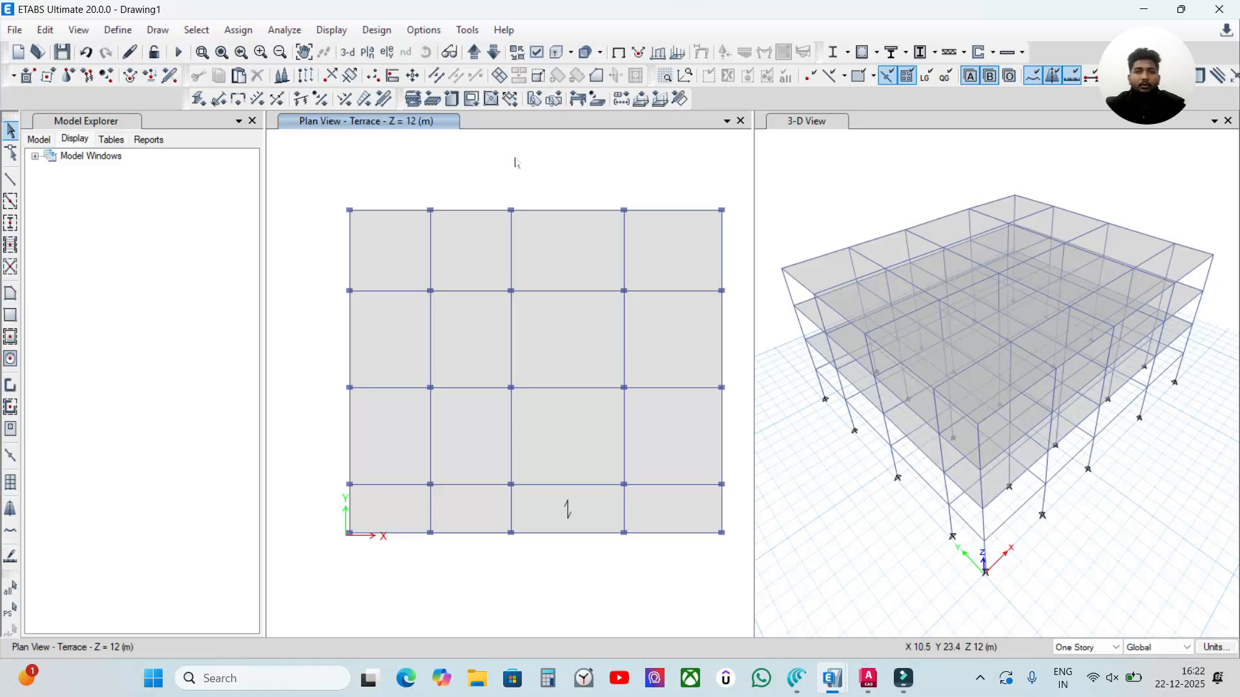
Switch the plan view to the Foundation level and select all of its joints
click(473, 52)
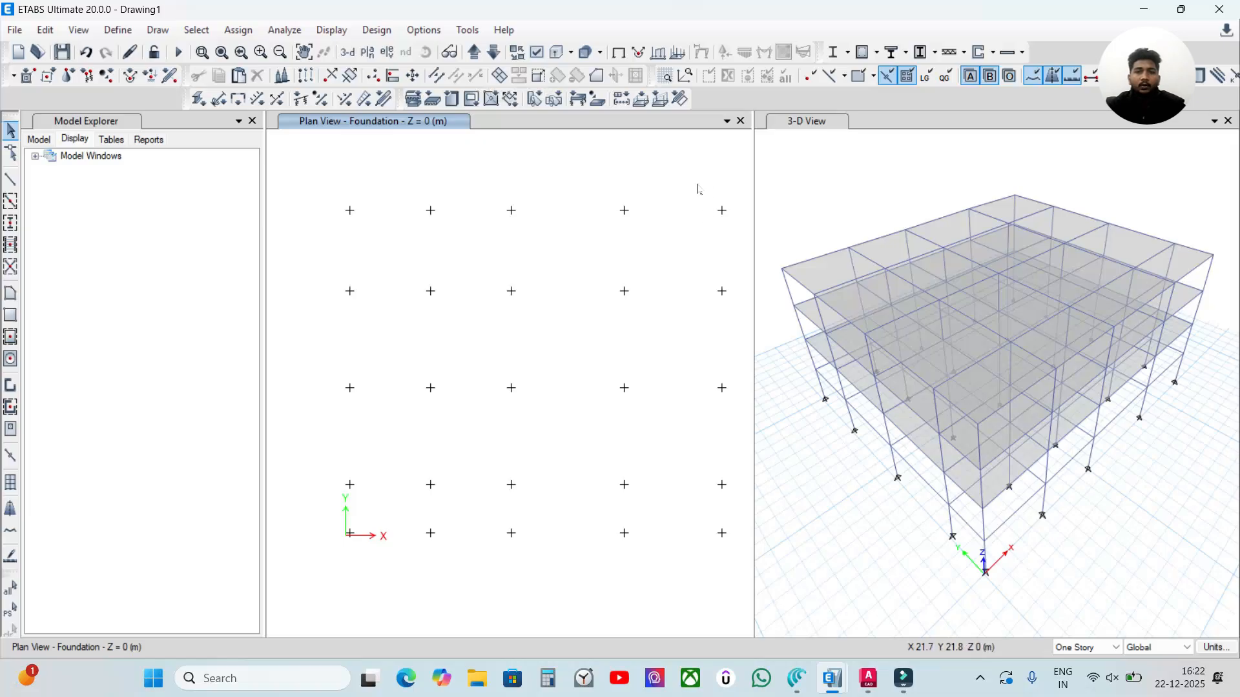
middle_drag(698, 189, 664, 172)
drag(293, 165, 711, 549)
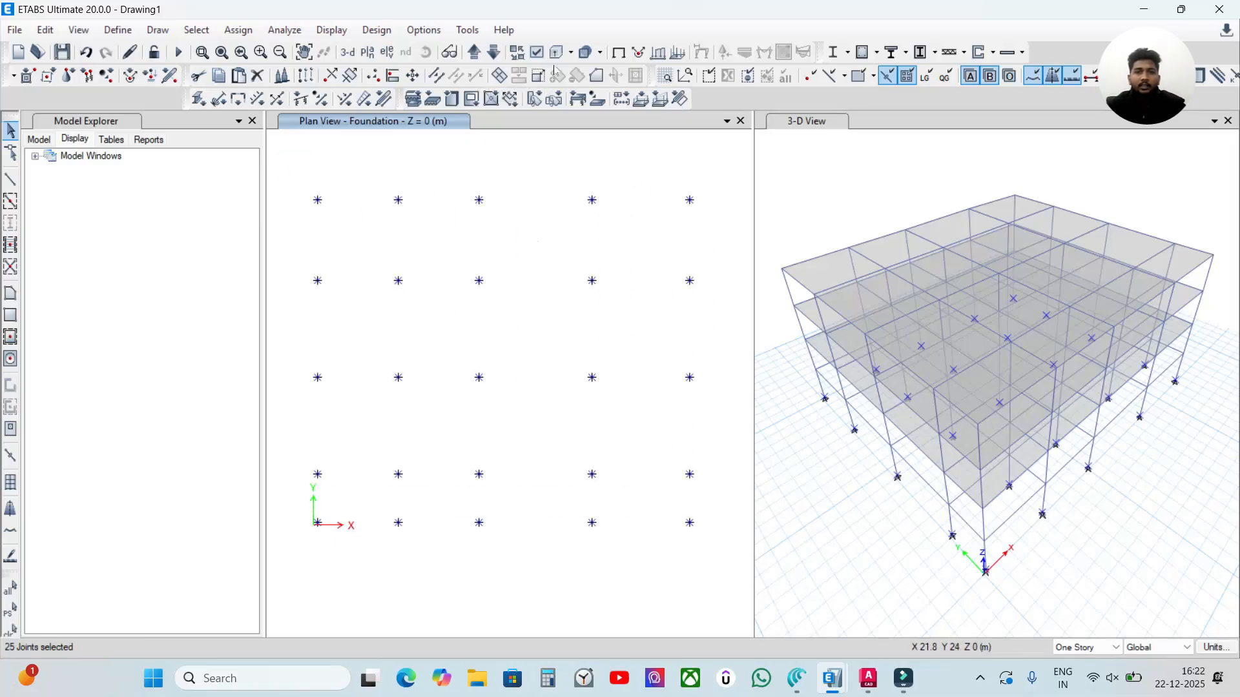
click(239, 29)
mouse_move(262, 58)
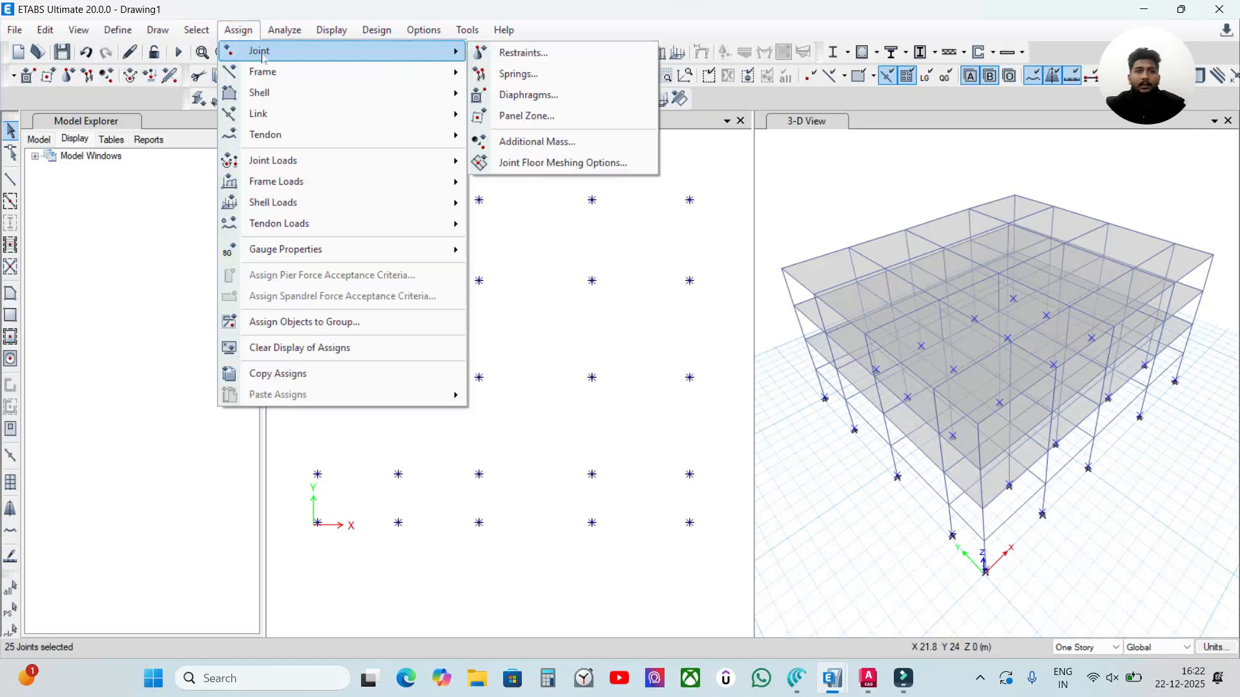
click(503, 30)
click(251, 33)
click(1120, 332)
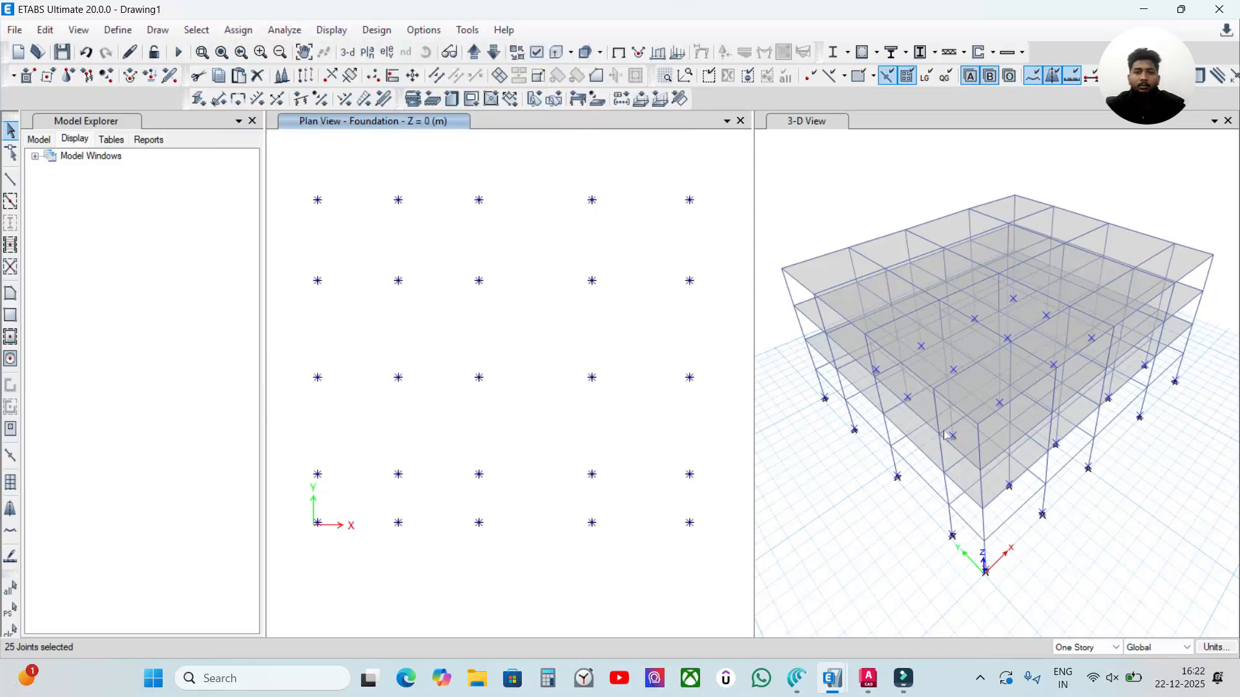
Assign fixed restraints to the selected Foundation joints, restraining translation and rotation about X, Y and Z
click(238, 30)
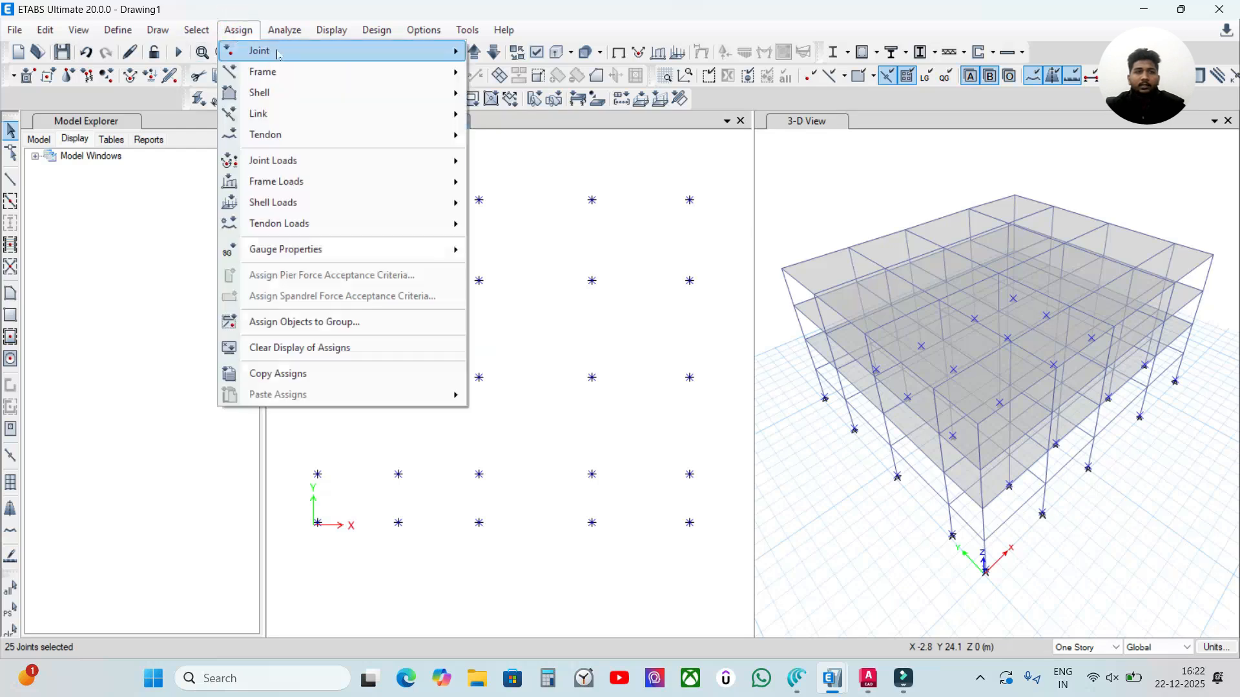
mouse_move(278, 54)
click(548, 52)
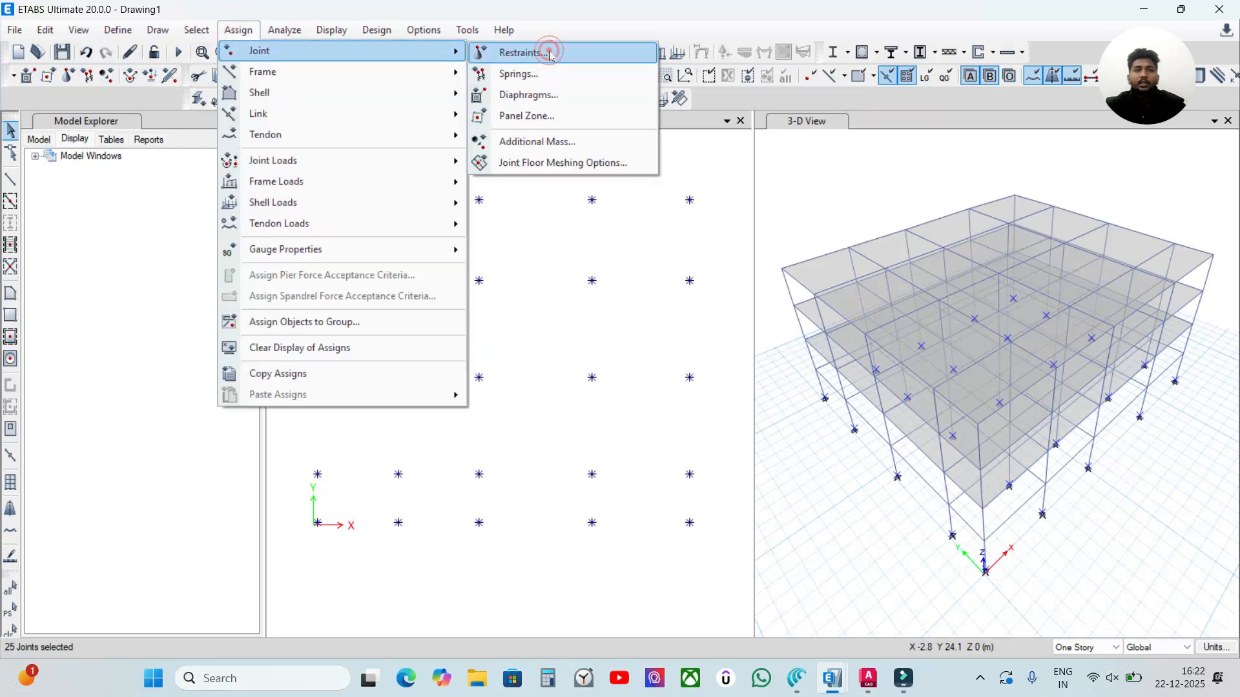
drag(578, 242, 704, 123)
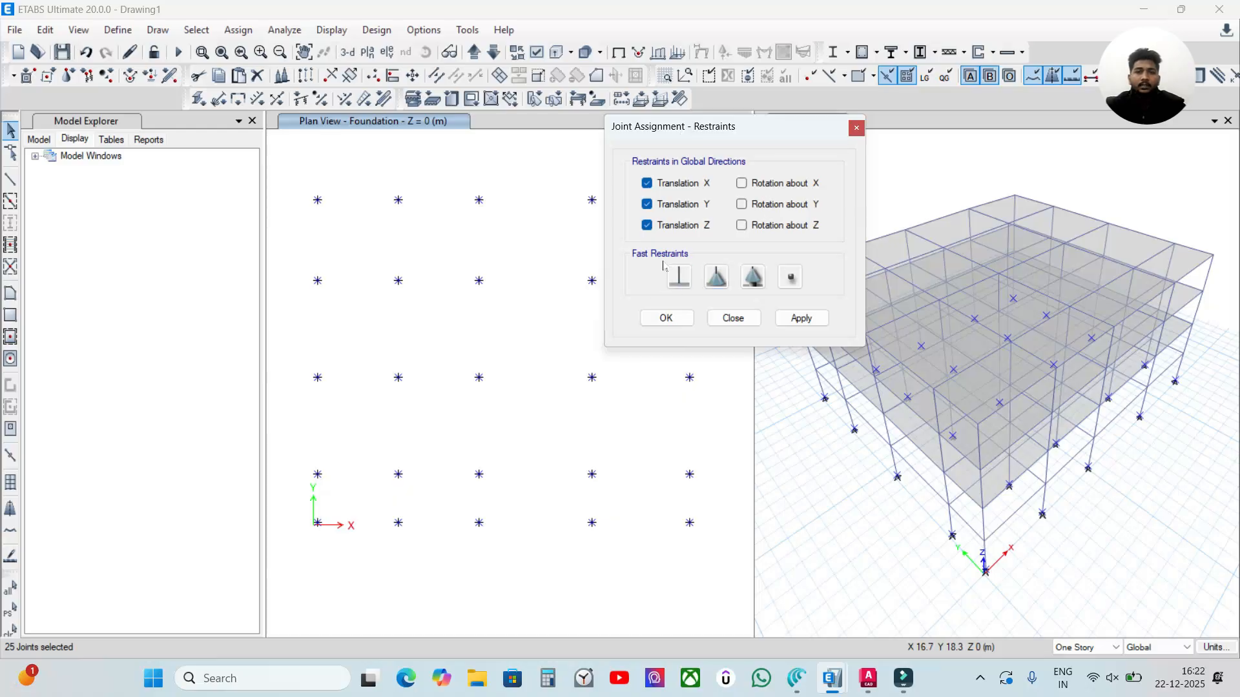
click(677, 279)
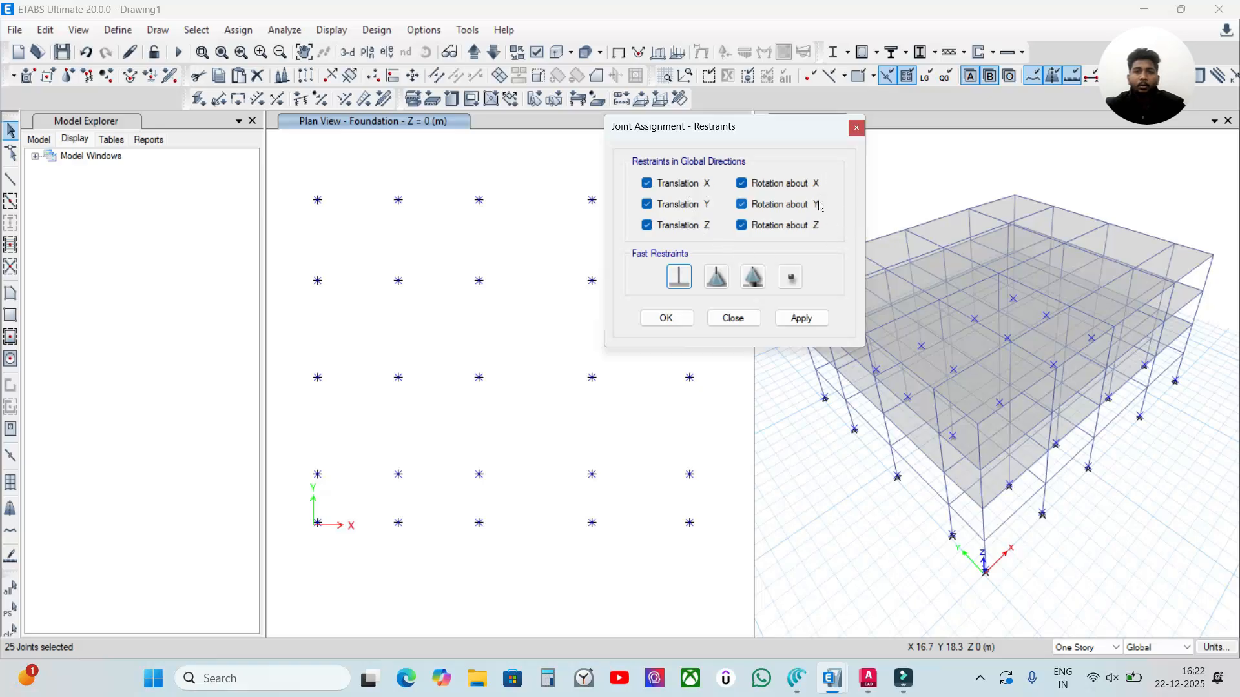
click(810, 323)
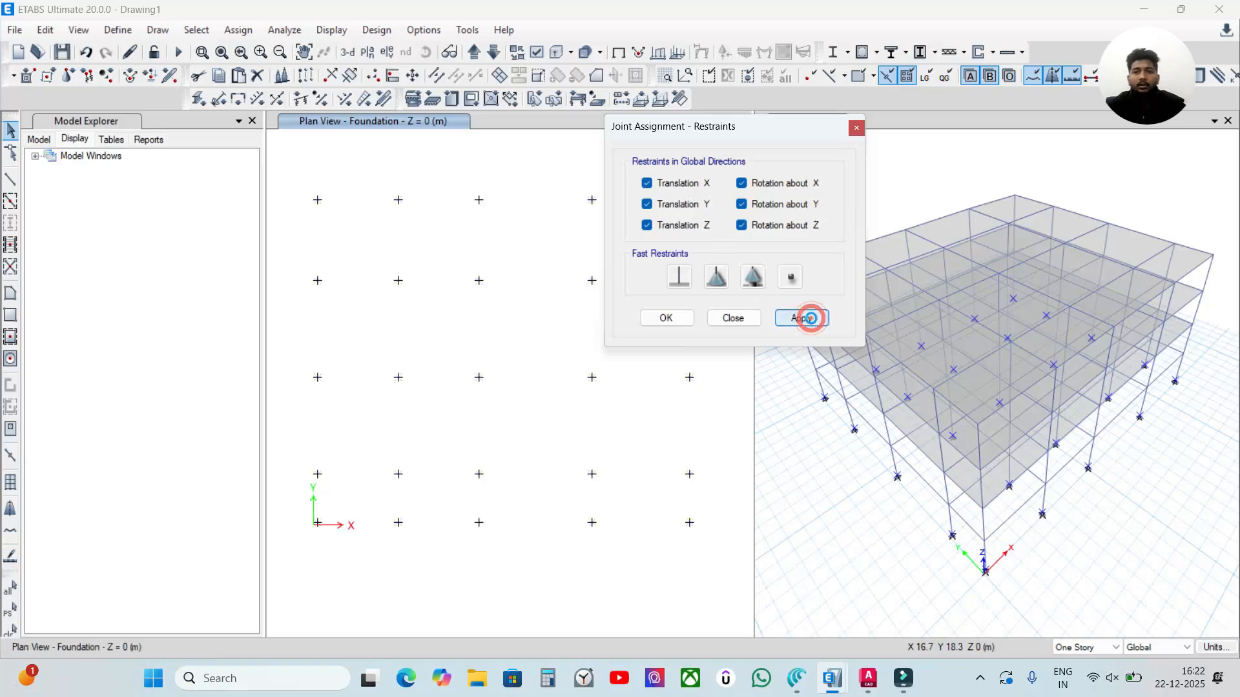
Finish the restraint assignment and check the assigned restraints of an interior joint on the Foundation level
click(666, 317)
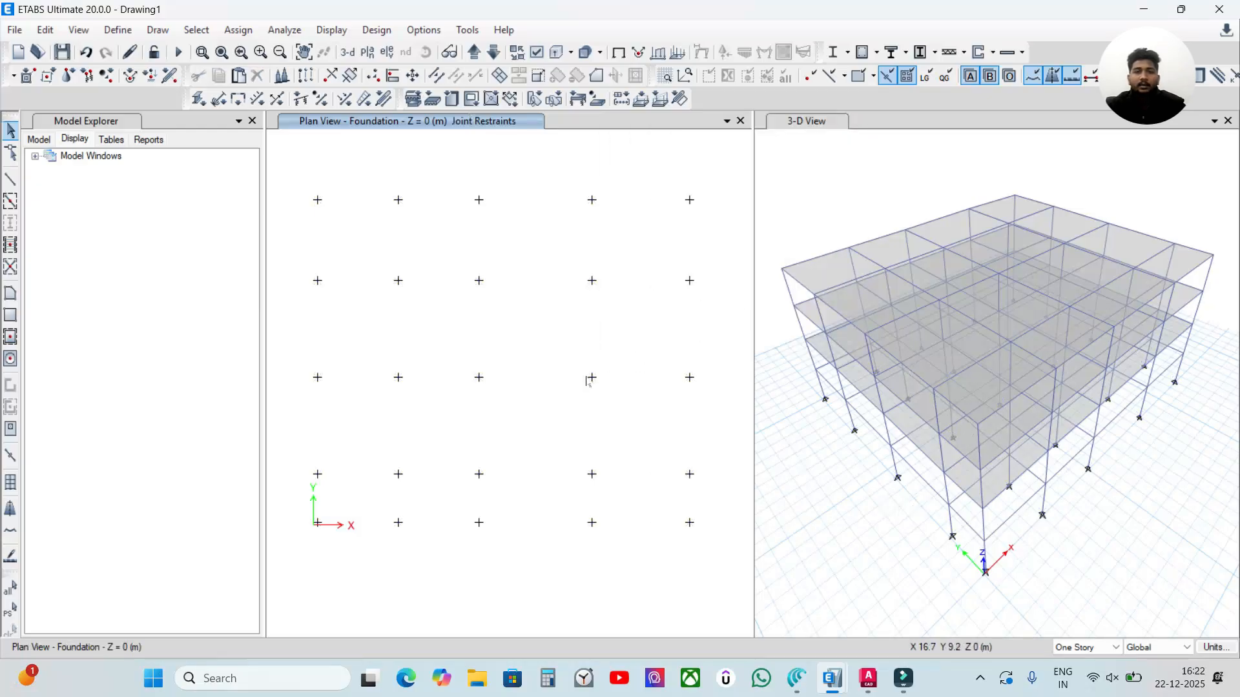
right_click(592, 378)
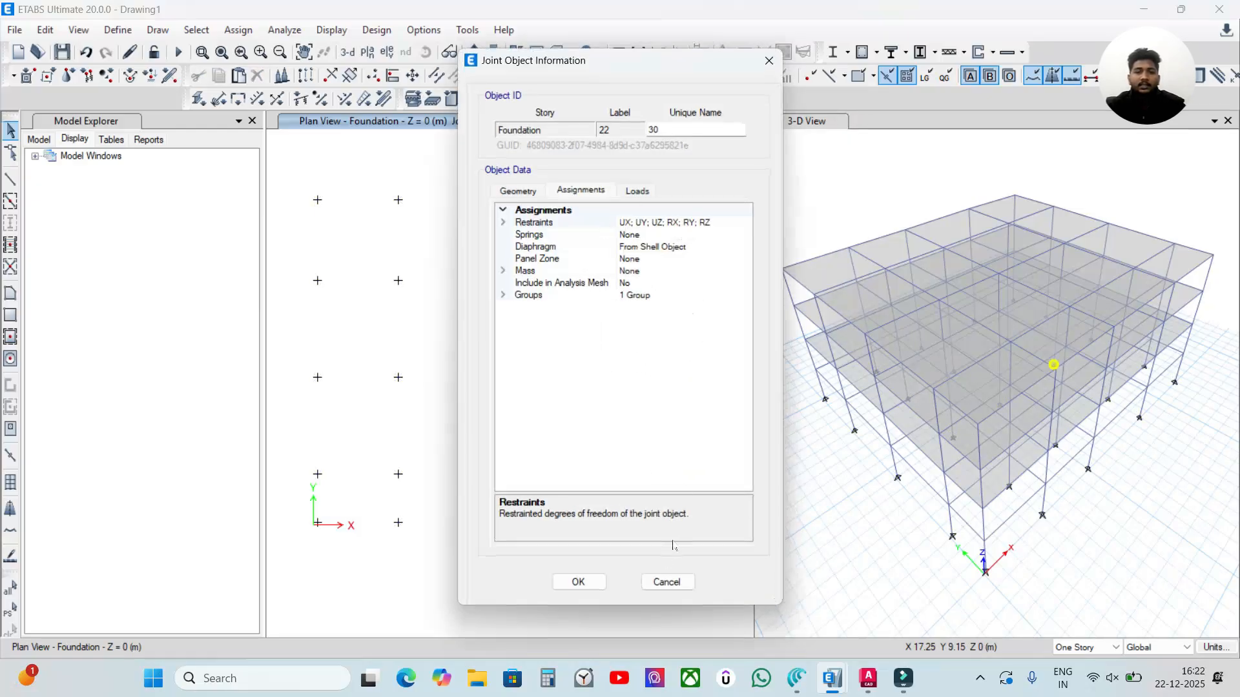
click(576, 581)
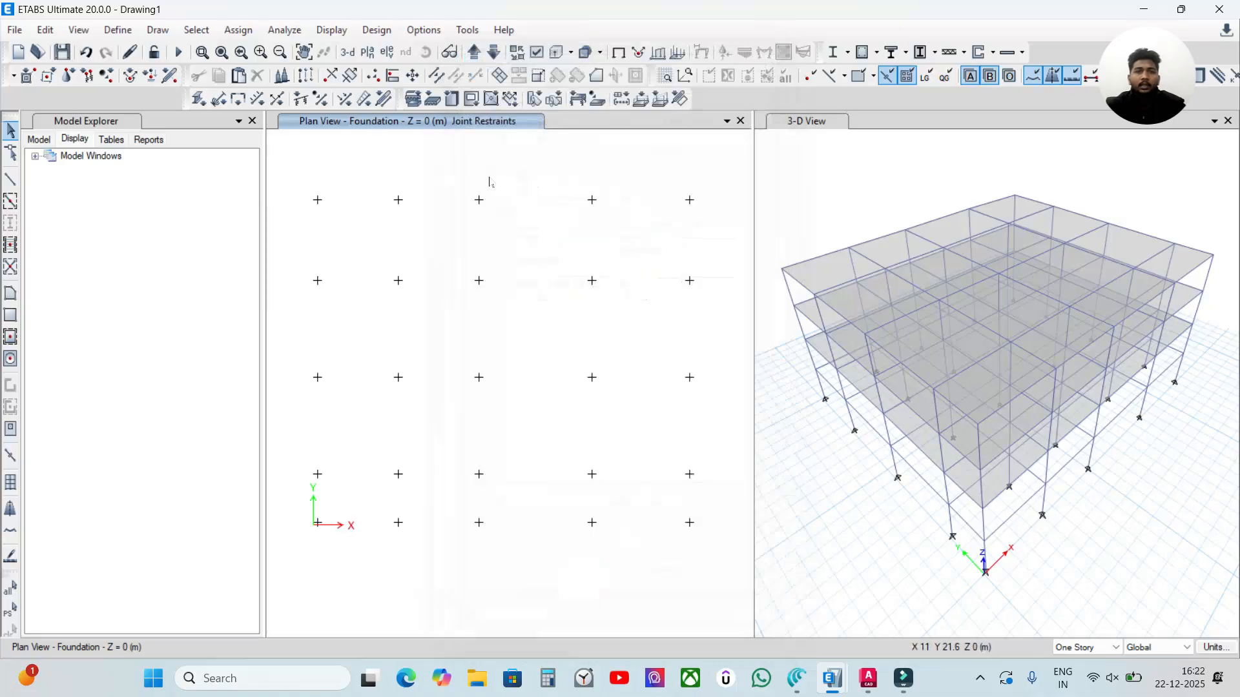
Switch the plan view from the Foundation level up to the FF level at Z = 6 m
click(474, 52)
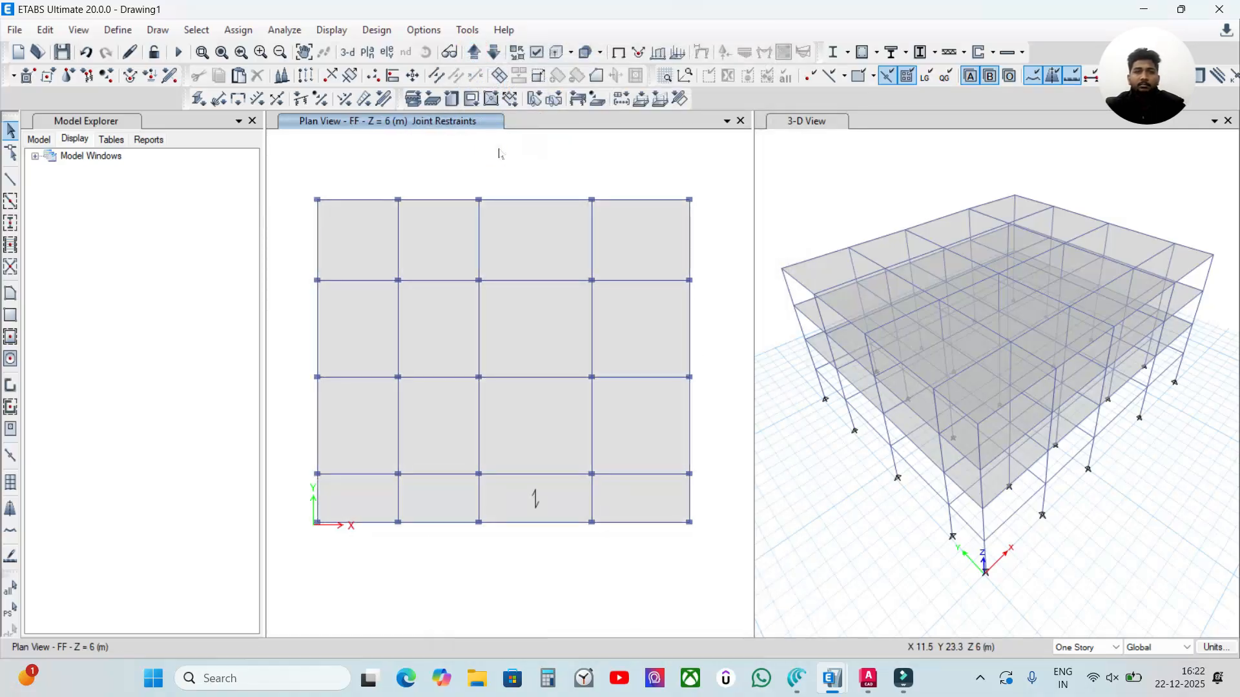
click(839, 187)
click(556, 145)
click(286, 29)
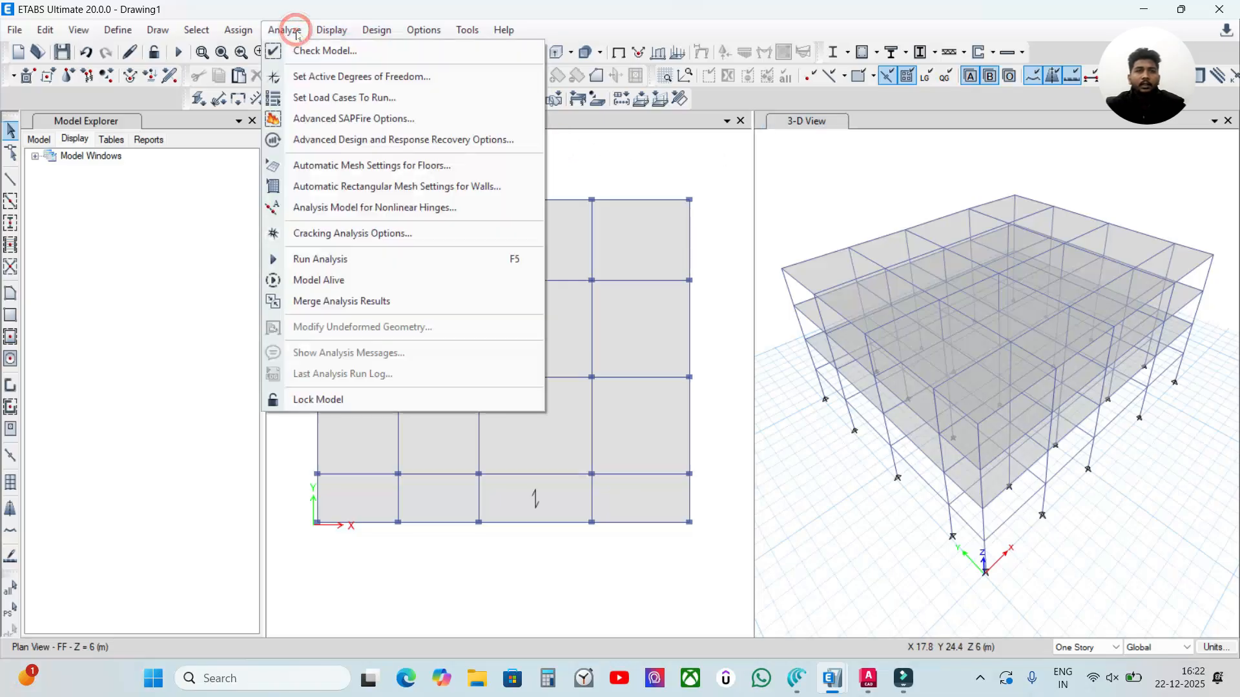
mouse_move(333, 33)
click(376, 29)
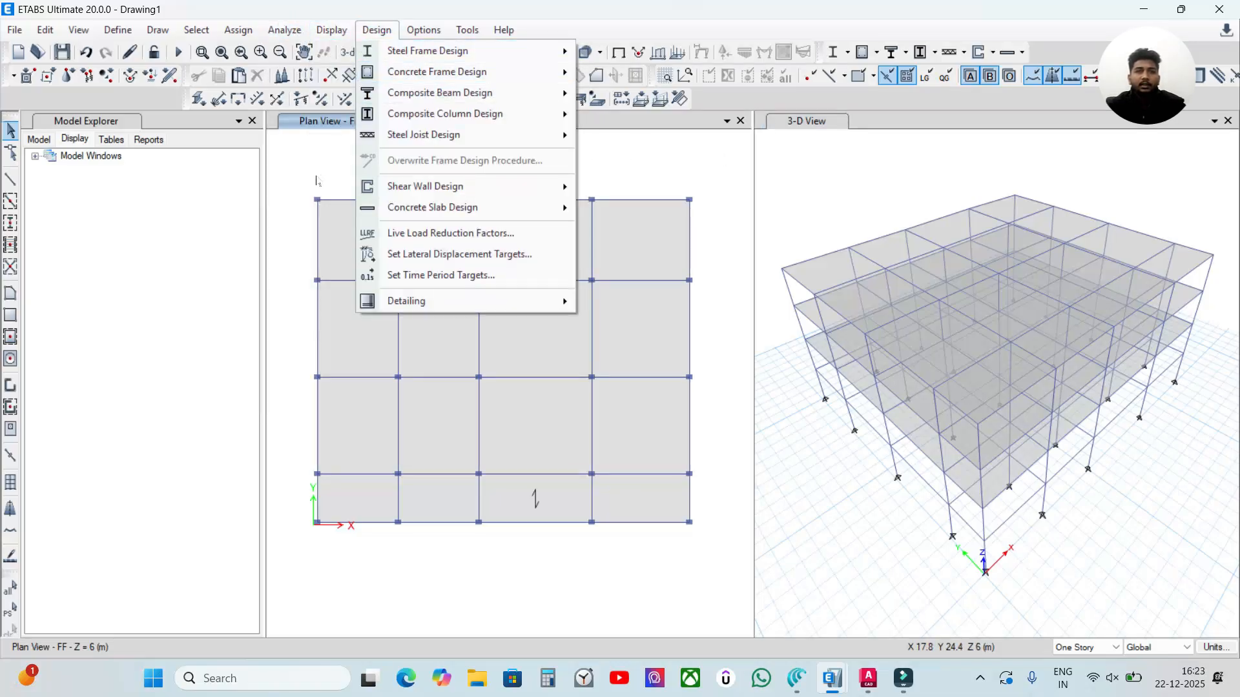